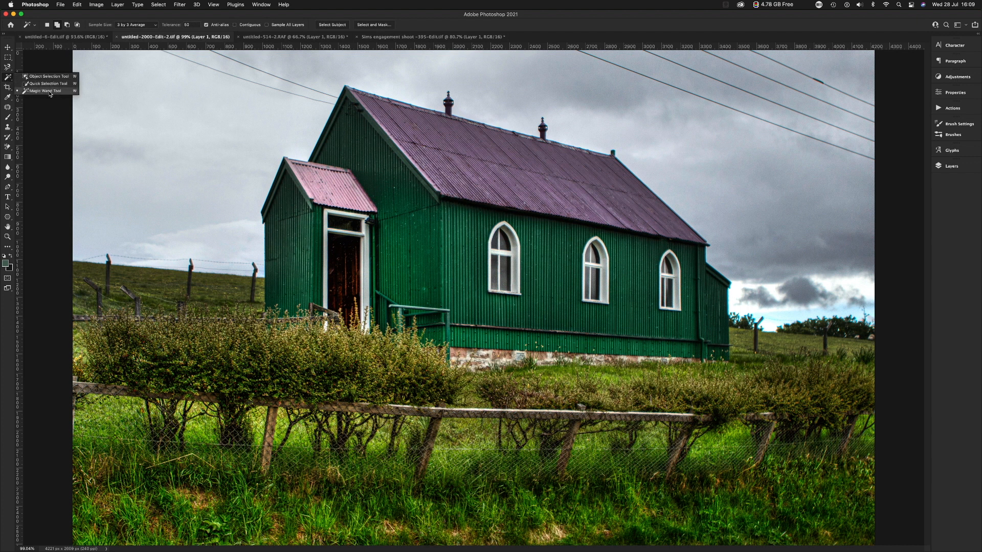
Select the front porch with a loose freehand outline using the Lasso Tool.
{"action": "left_click", "coordinate": [49, 92]}
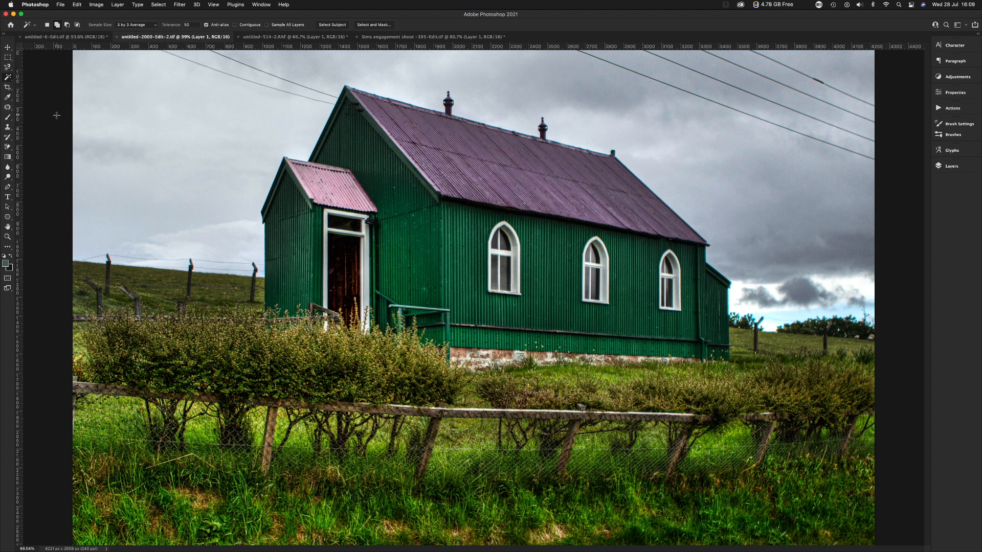
{"action": "left_click", "coordinate": [8, 70]}
{"action": "right_click", "coordinate": [9, 70]}
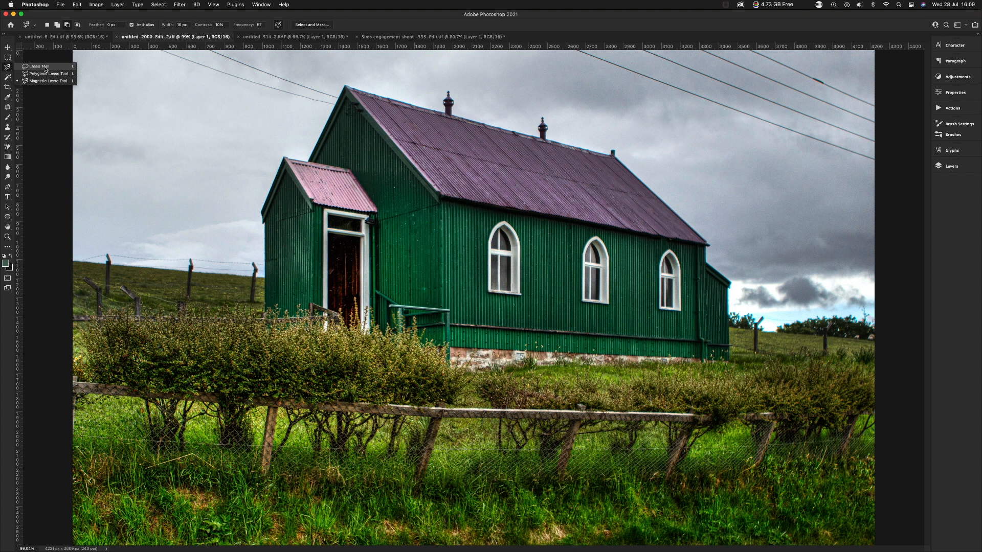
{"action": "left_click", "coordinate": [39, 67]}
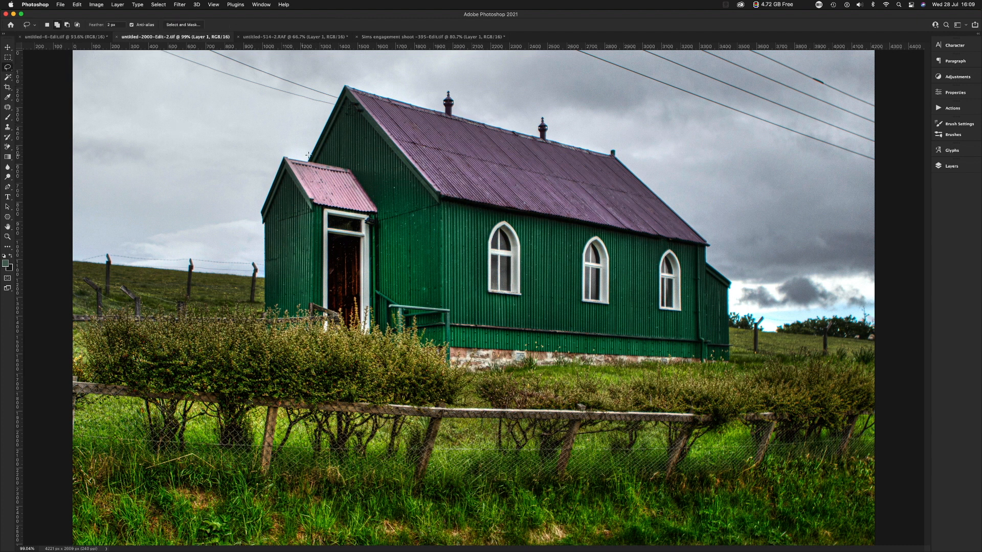
{"action": "mouse_move", "coordinate": [354, 166]}
{"action": "left_mouse_down"}
{"action": "mouse_move", "coordinate": [380, 207]}
{"action": "mouse_move", "coordinate": [388, 245]}
{"action": "mouse_move", "coordinate": [382, 325]}
{"action": "left_mouse_up"}
{"action": "left_click_drag", "start_coordinate": [280, 152], "coordinate": [280, 153]}
Try enlarging the selected porch proportionally to about 115% with Free Transform, and undo the change.
{"action": "key", "text": "super+t"}
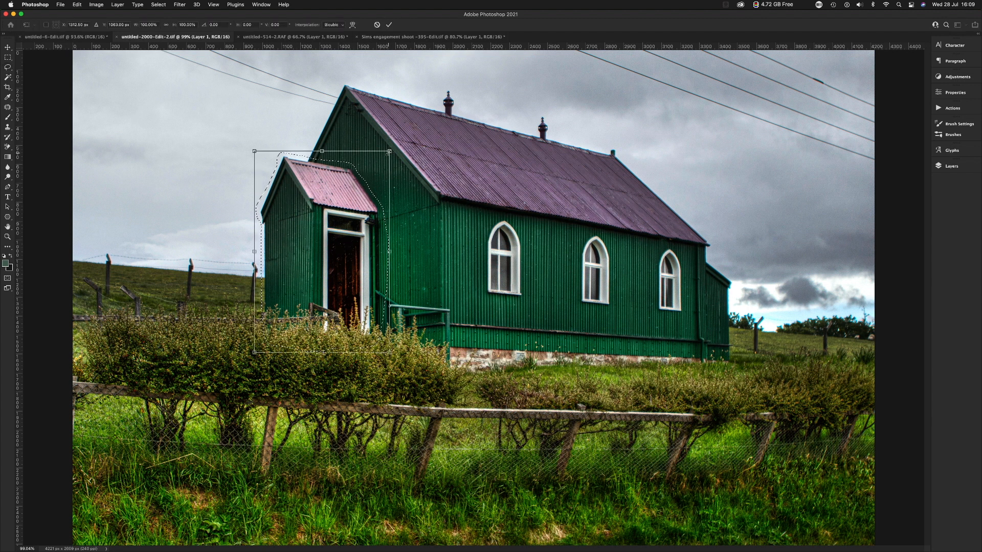
{"action": "left_click_drag", "start_coordinate": [388, 153], "coordinate": [410, 130]}
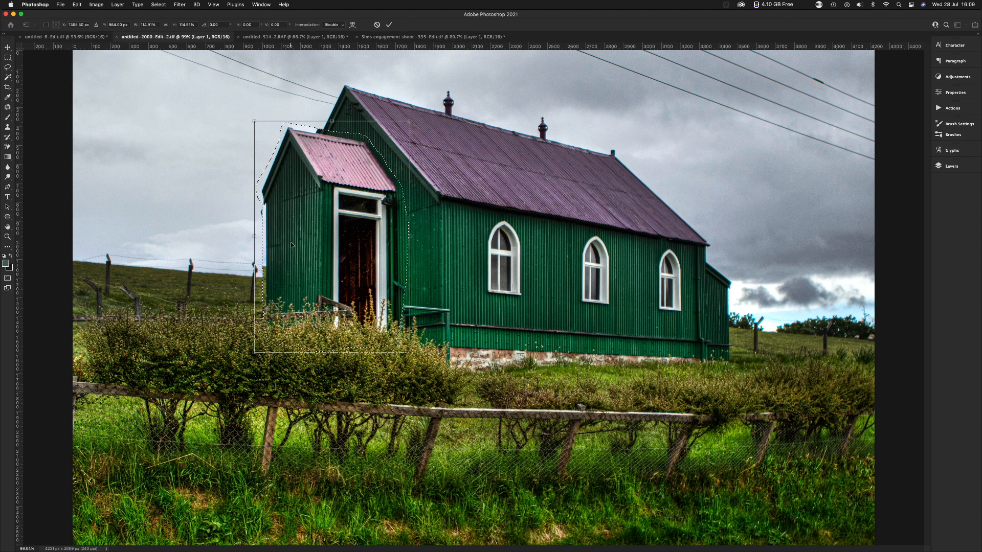
{"action": "key", "text": "Return"}
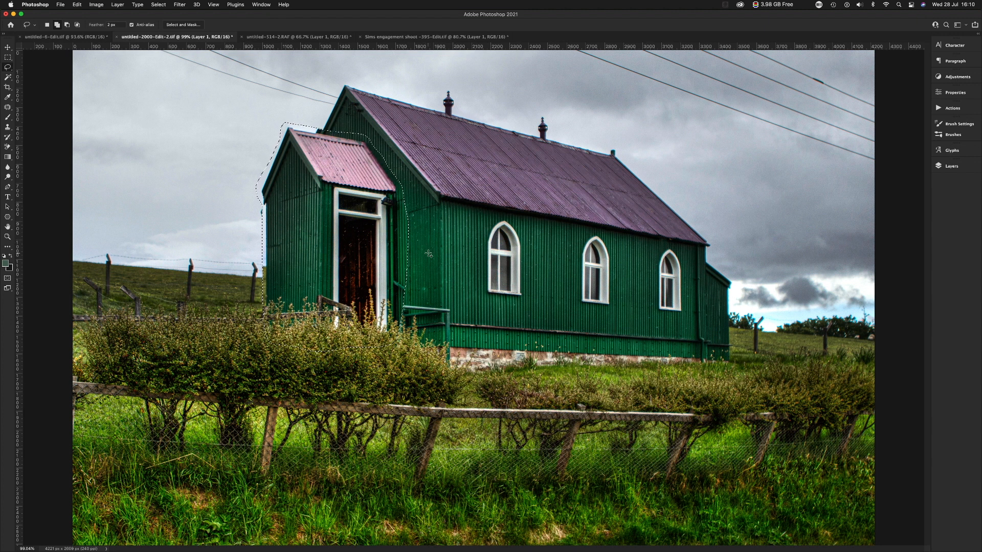
{"action": "key", "text": "super+z"}
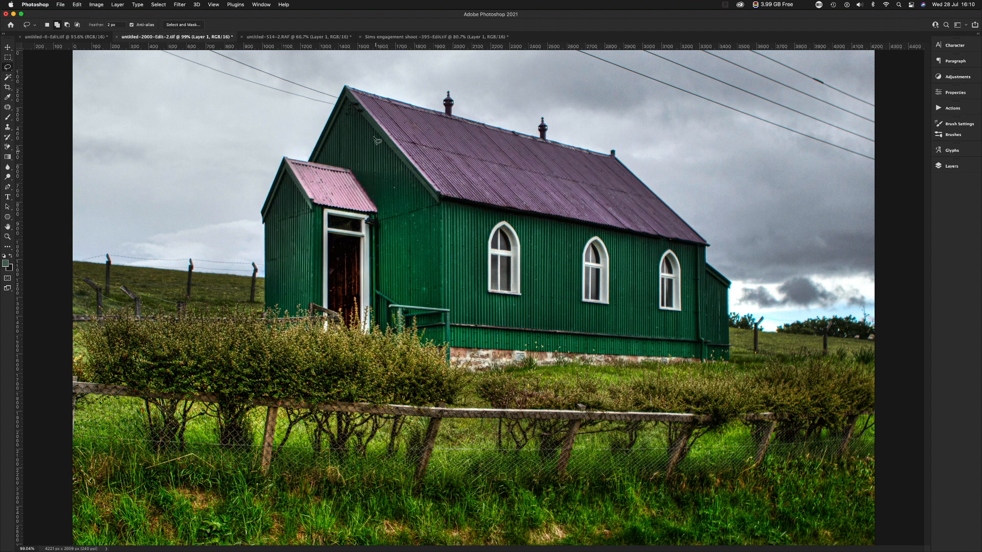
Select the pink porch roof by tracing its edges with the Magnetic Lasso Tool.
{"action": "left_click", "coordinate": [8, 67]}
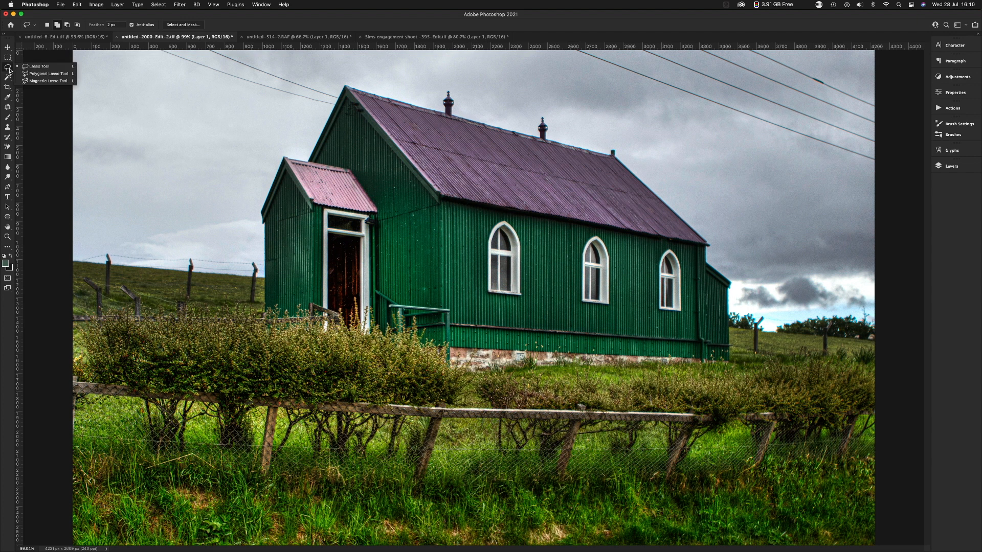
{"action": "left_click", "coordinate": [36, 82]}
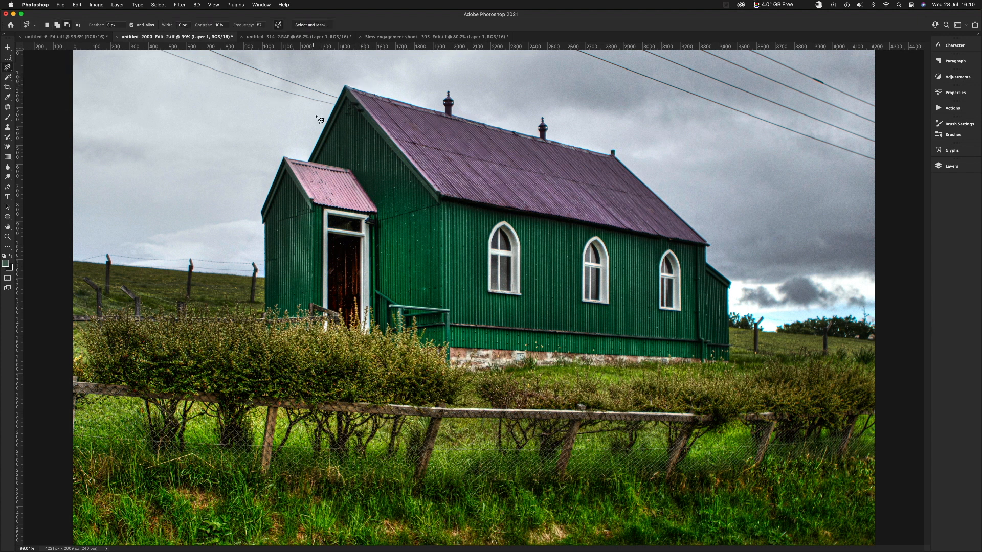
{"action": "left_click_drag", "start_coordinate": [307, 203], "coordinate": [334, 184]}
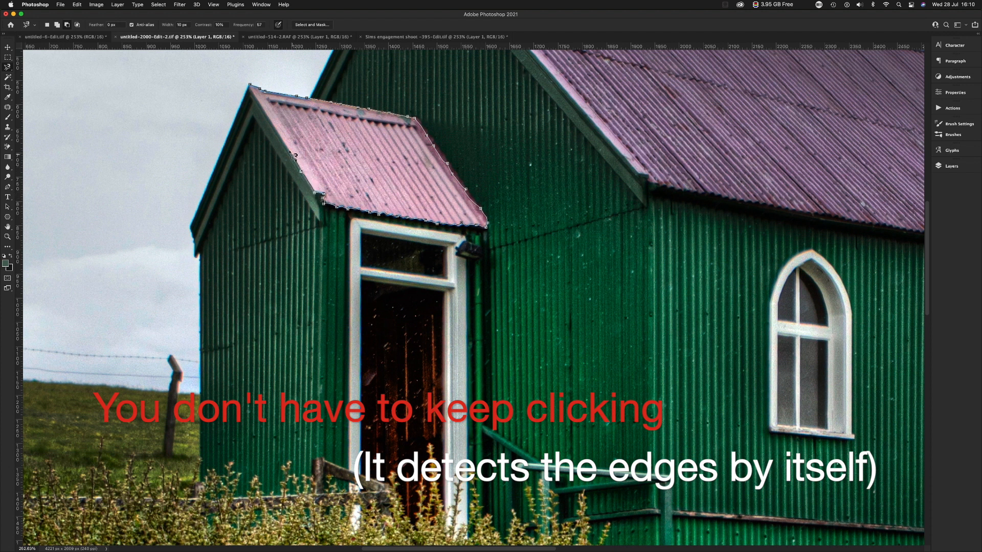
{"action": "left_click", "coordinate": [250, 86]}
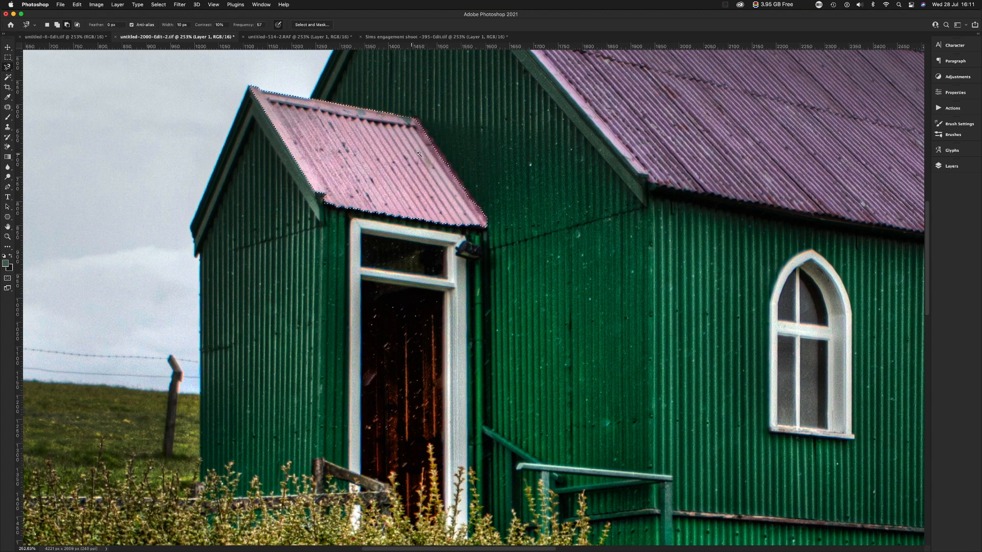
{"action": "left_click_drag", "start_coordinate": [458, 163], "coordinate": [470, 189]}
{"action": "mouse_move", "coordinate": [387, 163]}
{"action": "left_mouse_down"}
{"action": "mouse_move", "coordinate": [460, 285]}
{"action": "mouse_move", "coordinate": [473, 235]}
{"action": "left_mouse_up"}
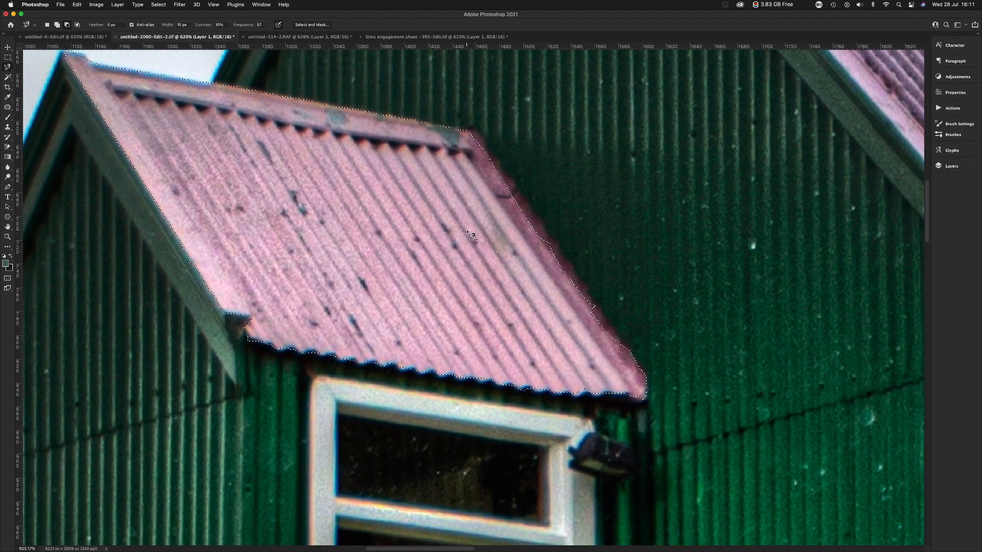
Sample the sky for targeted Hue/Saturation adjustment and try a Reds hue of +131 on the selected porch roof.
{"action": "key", "text": "super+minus"}
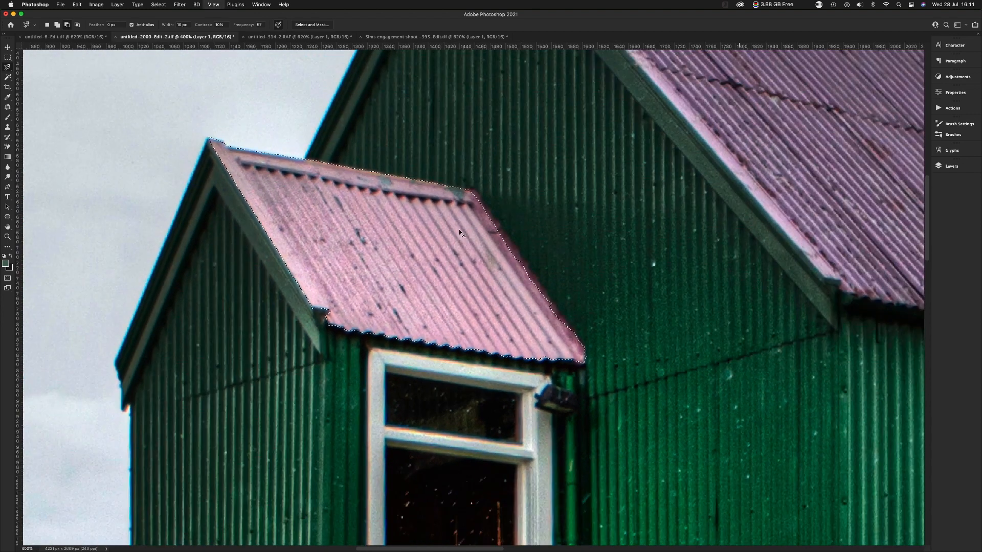
{"action": "key", "text": "super+minus"}
{"action": "key", "text": "super+minus"}
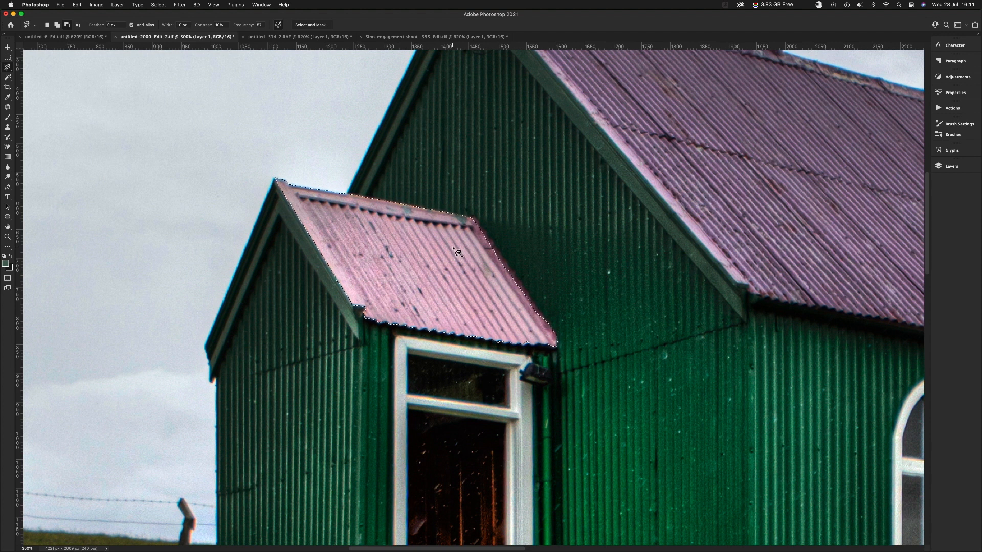
{"action": "key", "text": "super+u"}
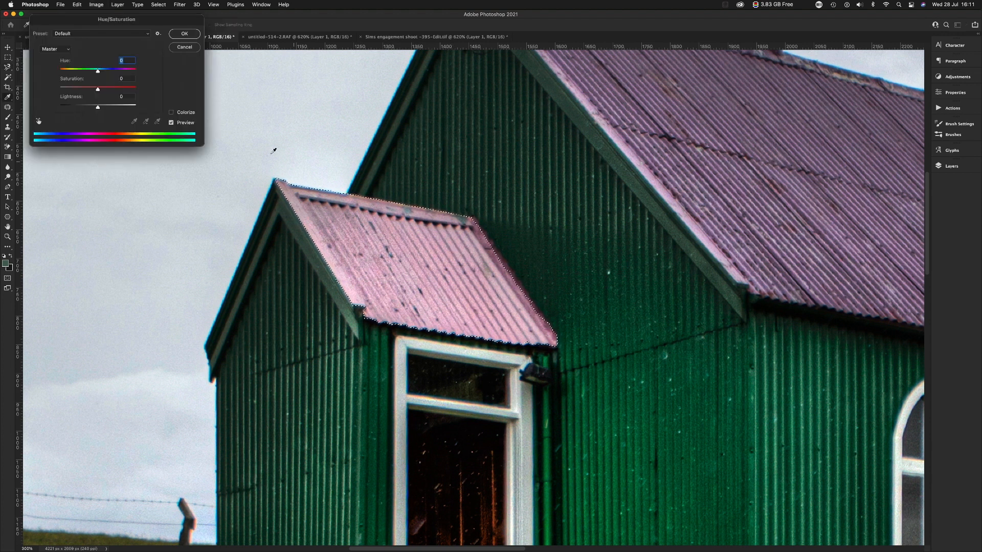
{"action": "left_click", "coordinate": [39, 122]}
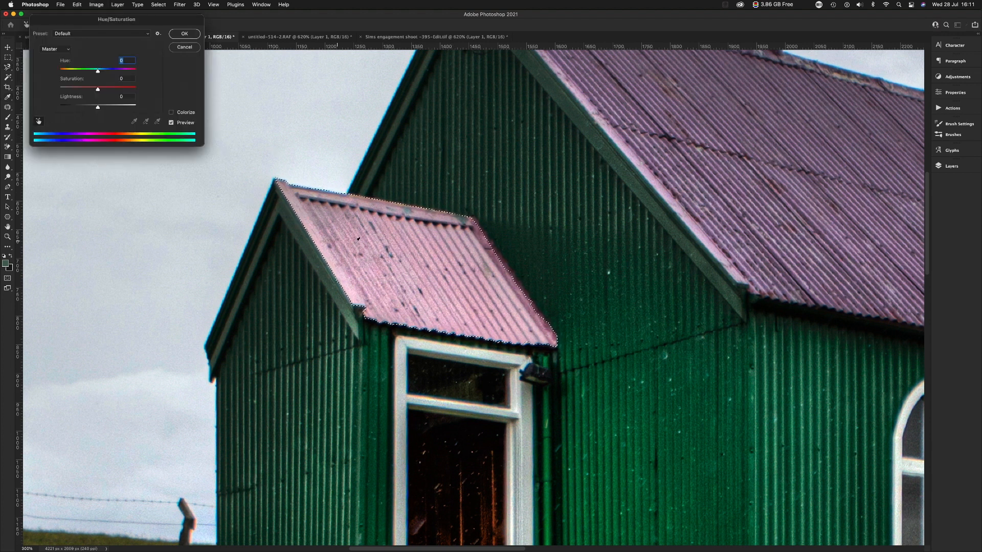
{"action": "left_click", "coordinate": [232, 134]}
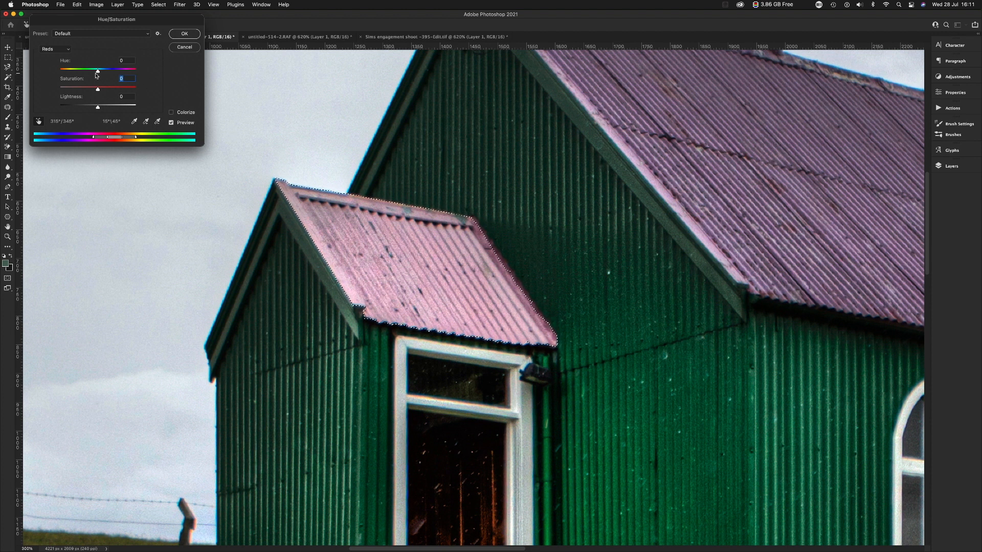
{"action": "left_click_drag", "start_coordinate": [95, 73], "coordinate": [64, 71]}
{"action": "left_click", "coordinate": [120, 70]}
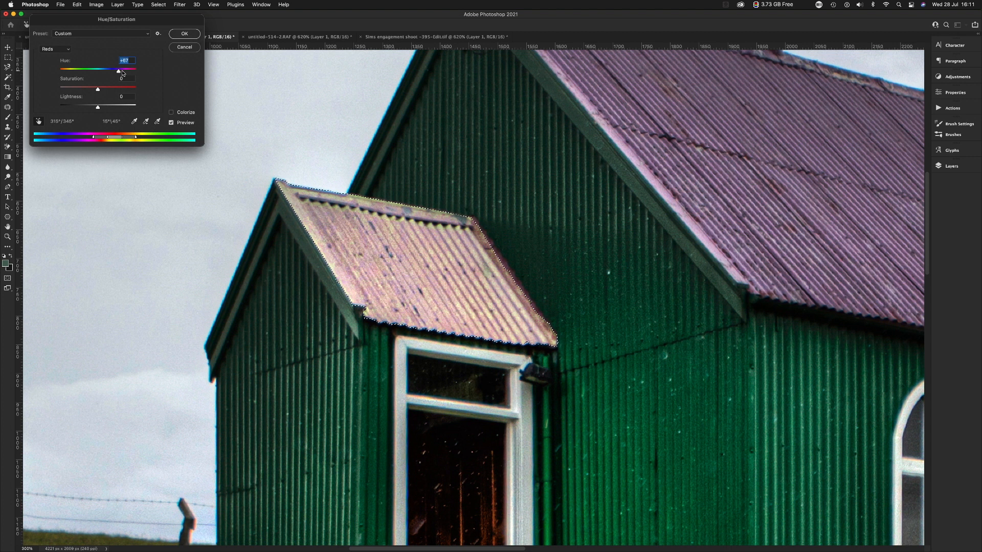
{"action": "left_click", "coordinate": [130, 71]}
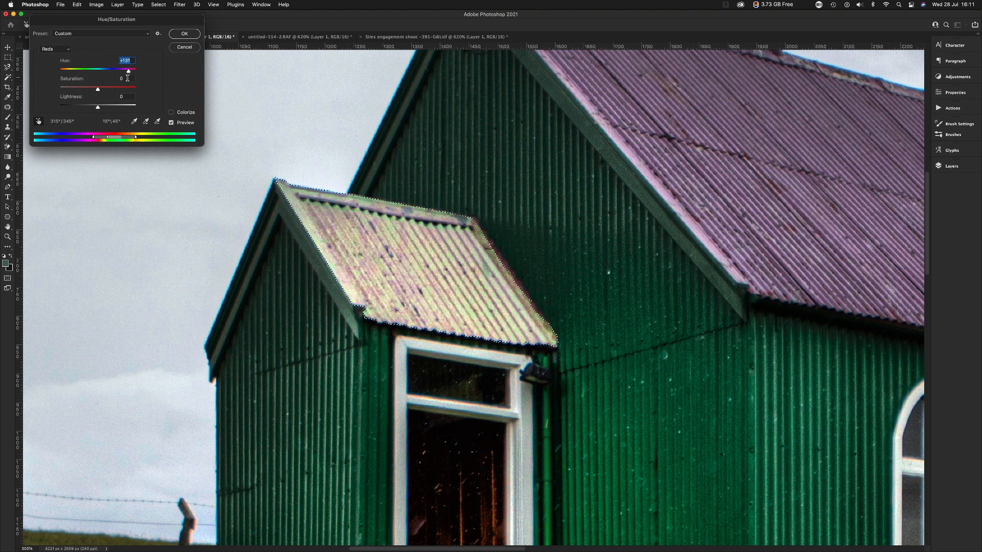
Try a Reds hue of +43 on the porch roof with the whole image in view, and clear the selection.
{"action": "key", "text": "super+0"}
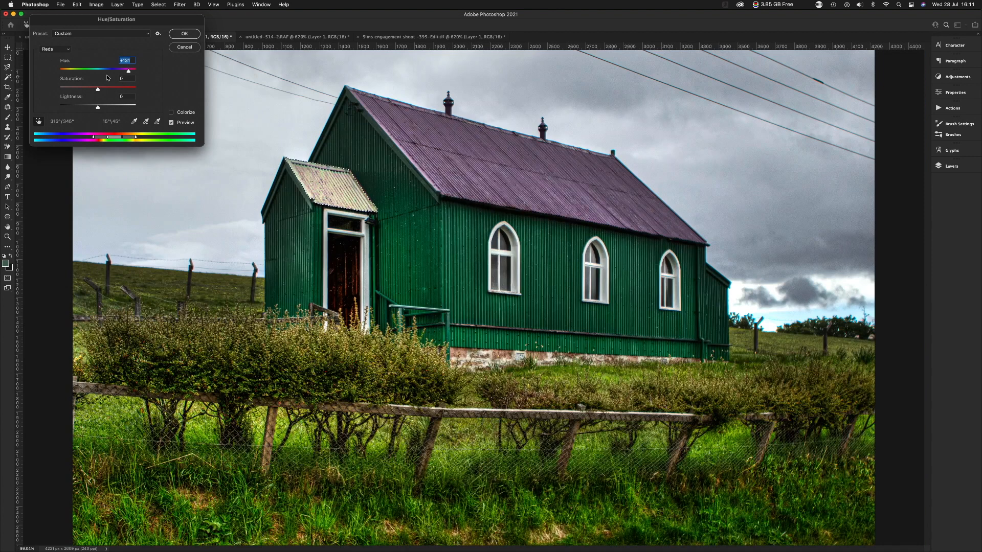
{"action": "left_click_drag", "start_coordinate": [87, 72], "coordinate": [115, 72]}
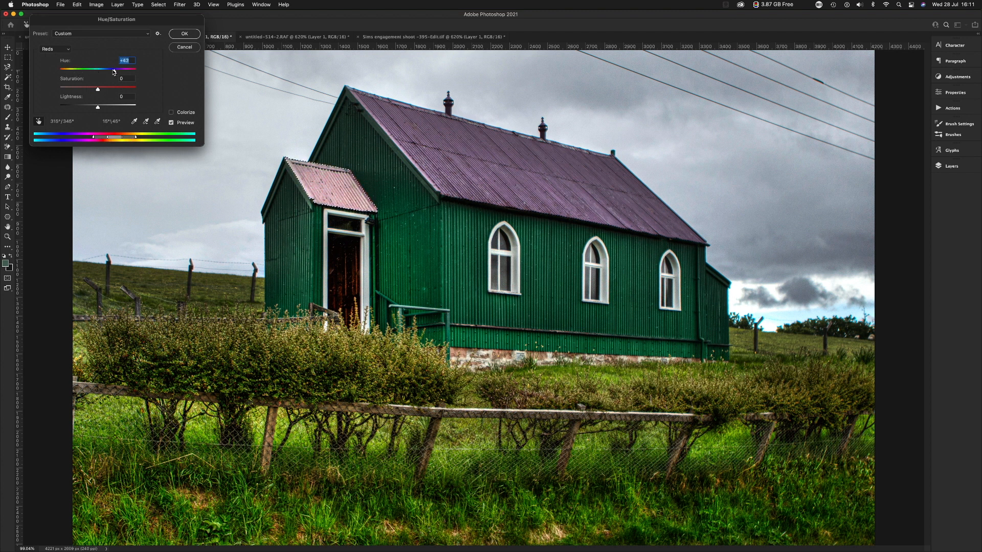
{"action": "left_click", "coordinate": [184, 34]}
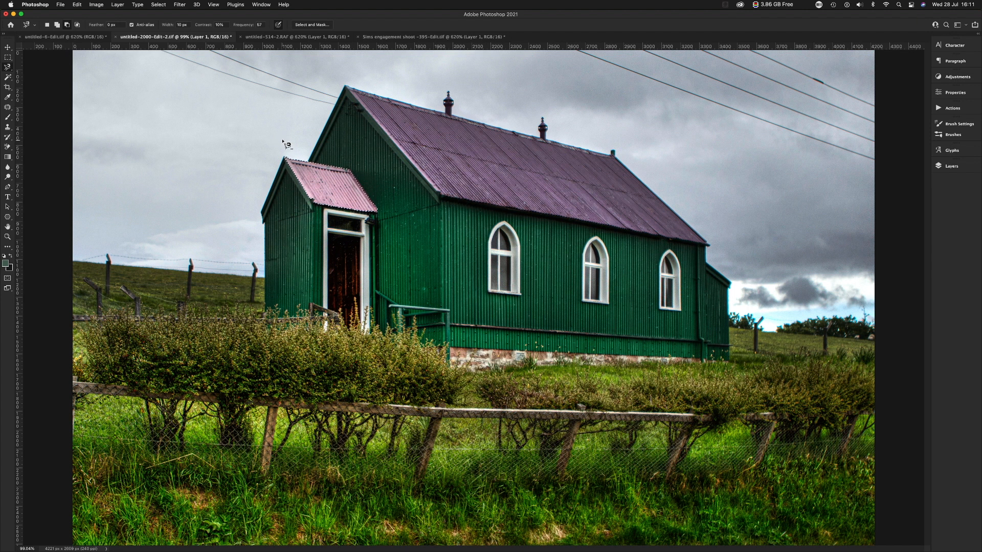
{"action": "key", "text": "super+d"}
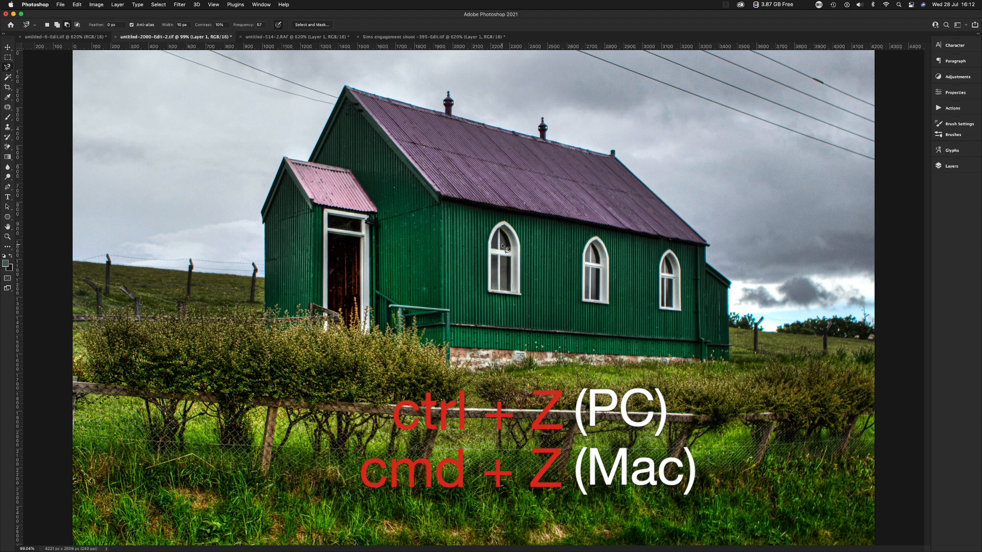
Try to trace the frame of the arched window nearest the porch with the Magnetic Lasso Tool.
{"action": "left_click_drag", "start_coordinate": [506, 246], "coordinate": [543, 328]}
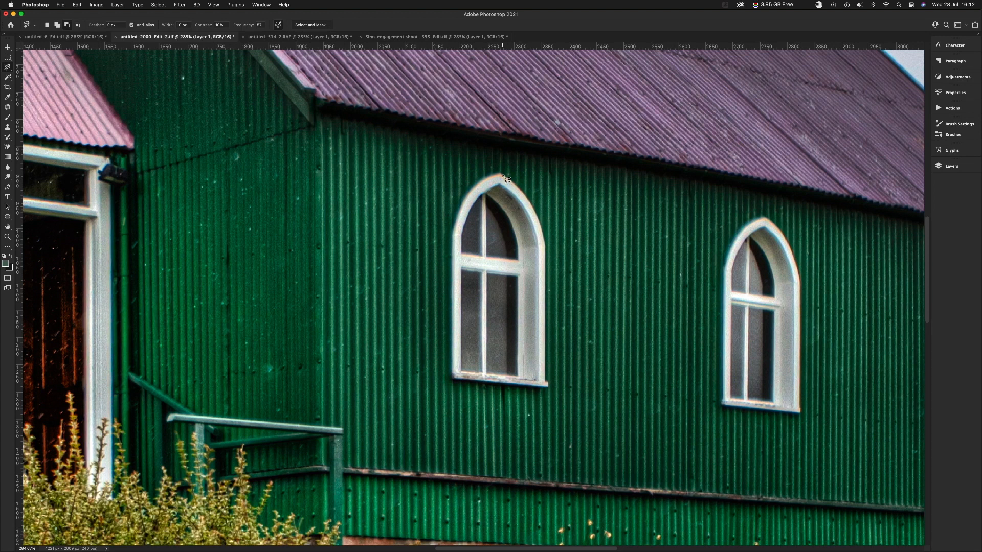
{"action": "left_click", "coordinate": [515, 186]}
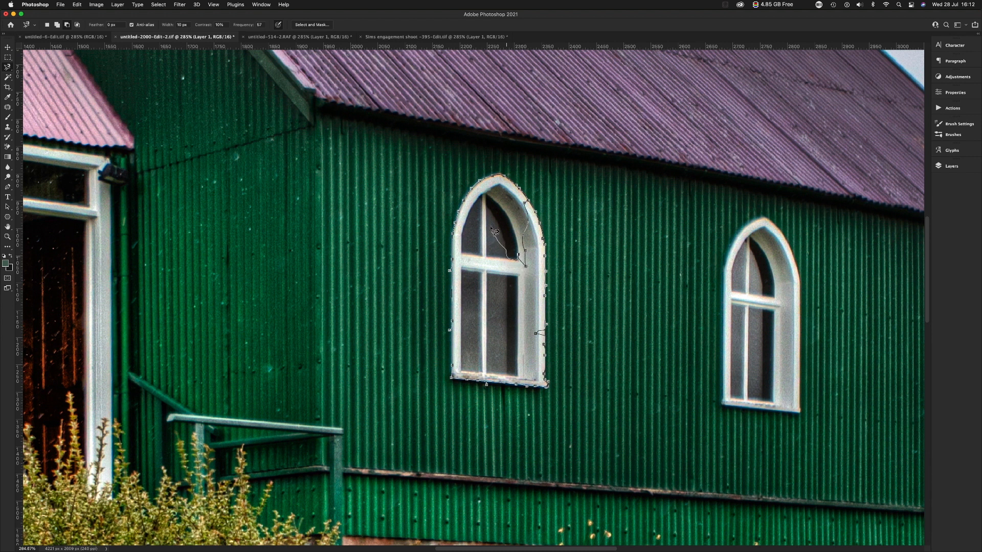
{"action": "key", "text": "Escape"}
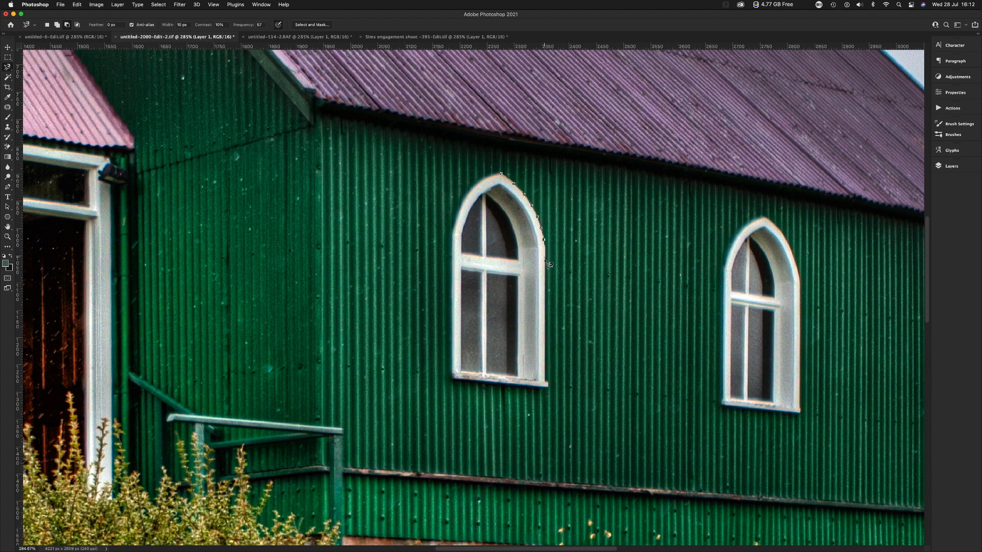
{"action": "left_click_drag", "start_coordinate": [547, 292], "coordinate": [553, 389]}
{"action": "mouse_move", "coordinate": [552, 392]}
{"action": "left_mouse_down"}
{"action": "mouse_move", "coordinate": [496, 384]}
{"action": "mouse_move", "coordinate": [501, 359]}
{"action": "left_mouse_up"}
{"action": "key", "text": "Escape"}
Select the arched window nearest the porch by outlining its frame and sill with the Polygonal Lasso Tool.
{"action": "left_click", "coordinate": [9, 72]}
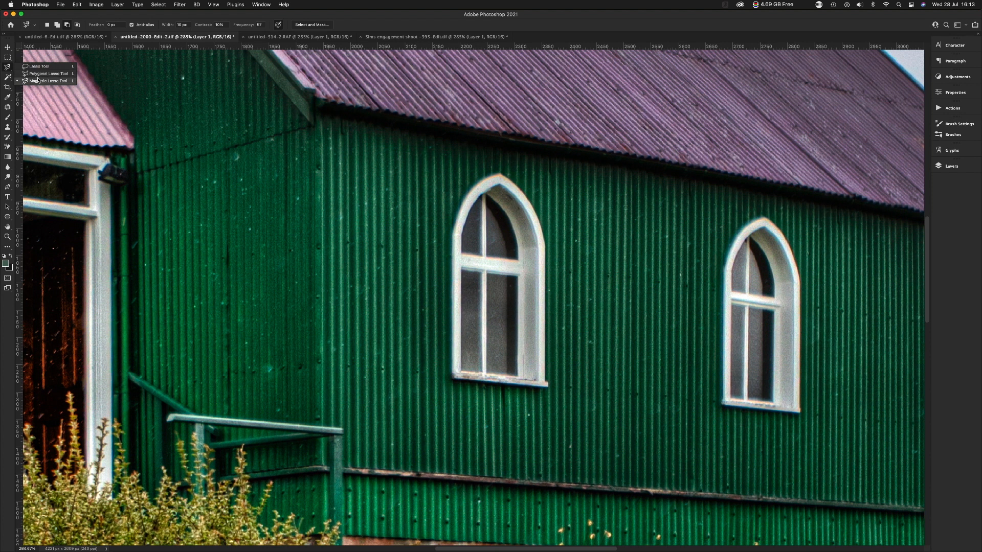
{"action": "left_click", "coordinate": [32, 76]}
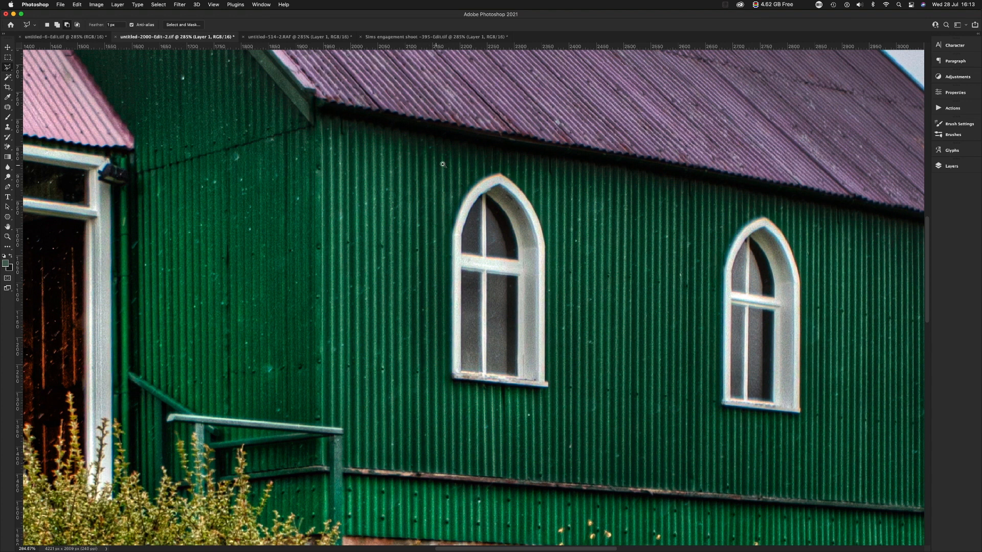
{"action": "scroll", "coordinate": [509, 182], "scroll_direction": "up", "scroll_amount": 5}
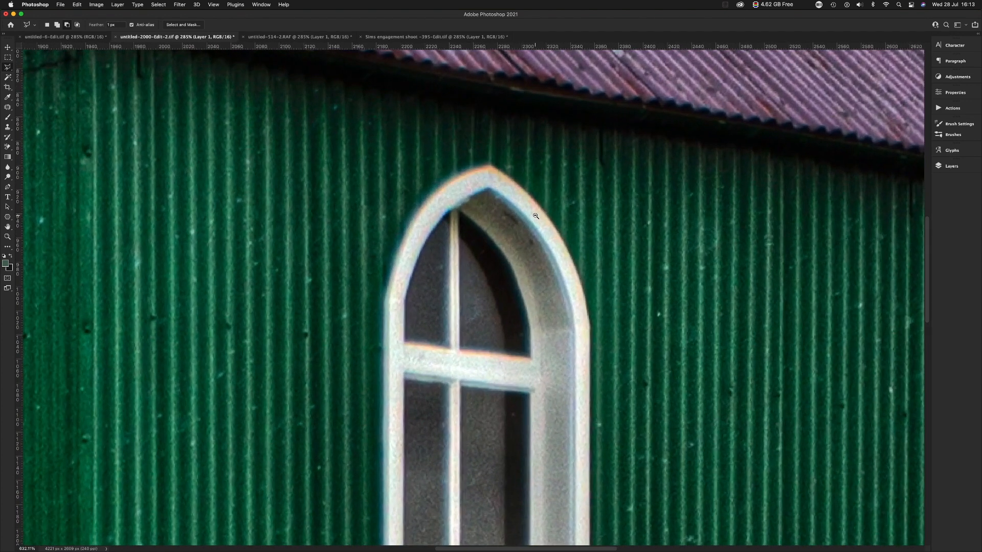
{"action": "left_click_drag", "start_coordinate": [513, 226], "coordinate": [435, 160]}
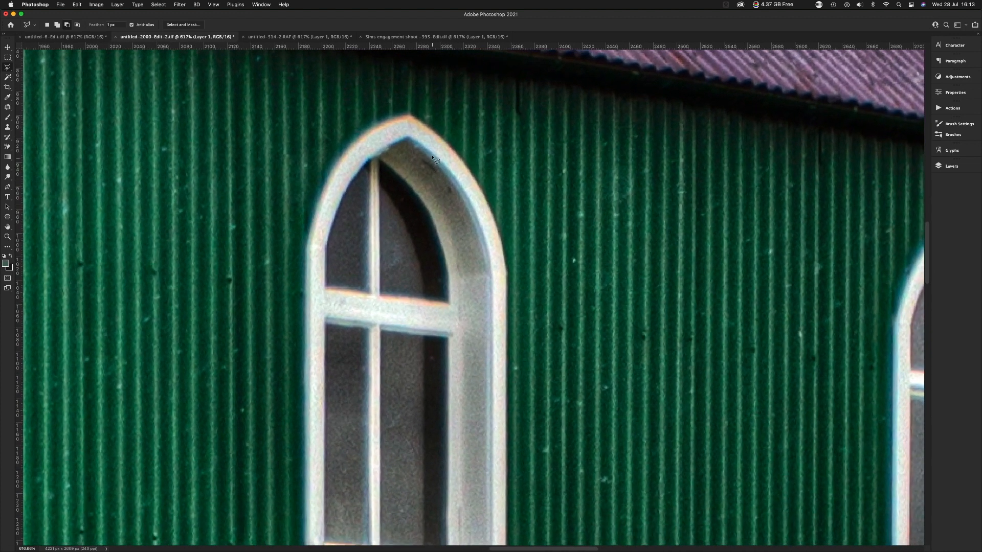
{"action": "left_click", "coordinate": [411, 117]}
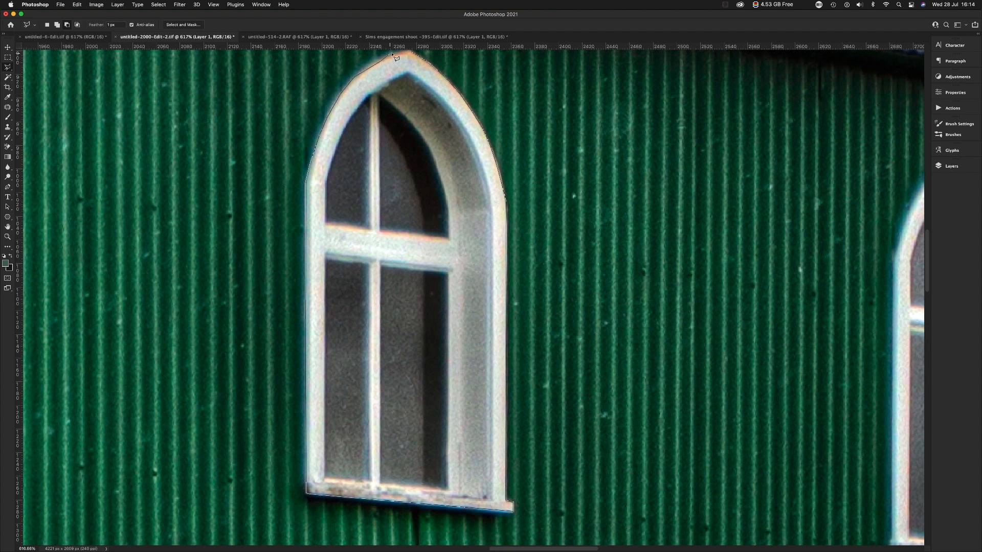
{"action": "scroll", "coordinate": [404, 55], "scroll_direction": "up", "scroll_amount": 2}
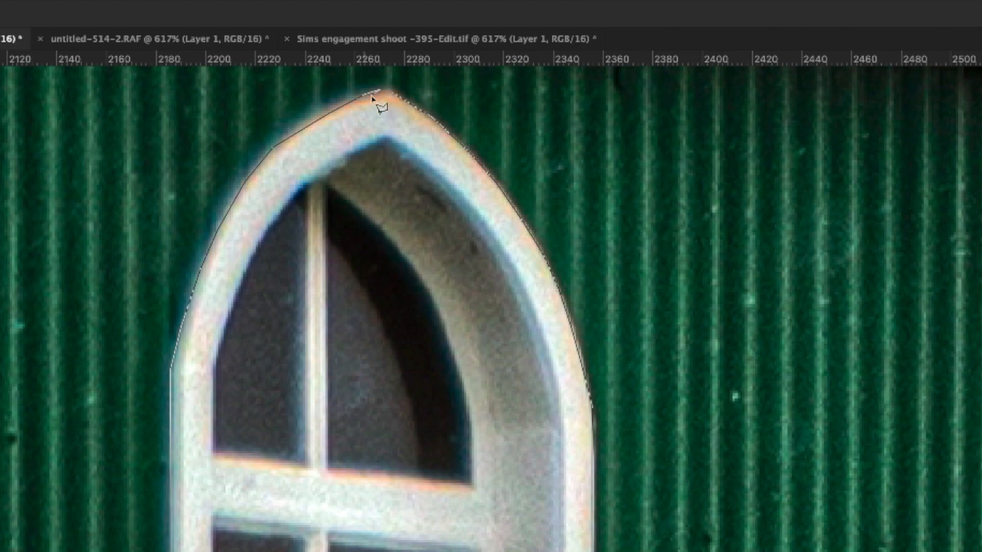
{"action": "left_click", "coordinate": [390, 93]}
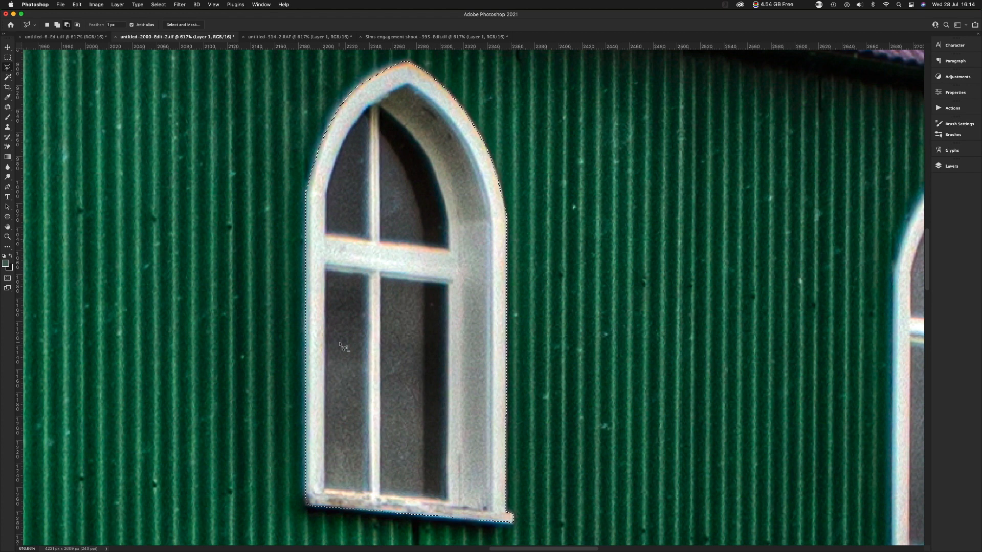
{"action": "key", "text": "super+minus"}
{"action": "key", "text": "super+minus"}
{"action": "key", "text": "super+minus"}
{"action": "key", "text": "super+minus"}
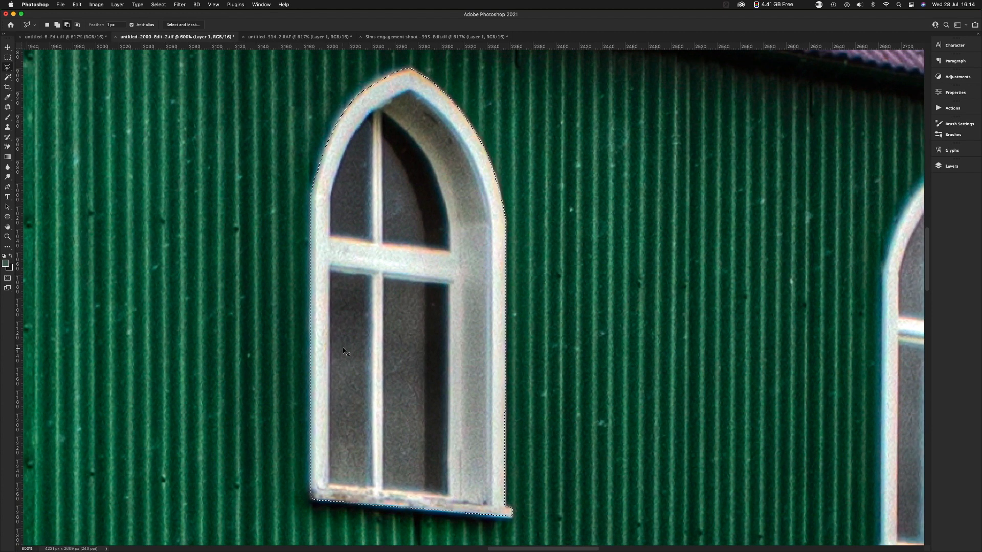
{"action": "key", "text": "super+minus"}
{"action": "key", "text": "super+minus"}
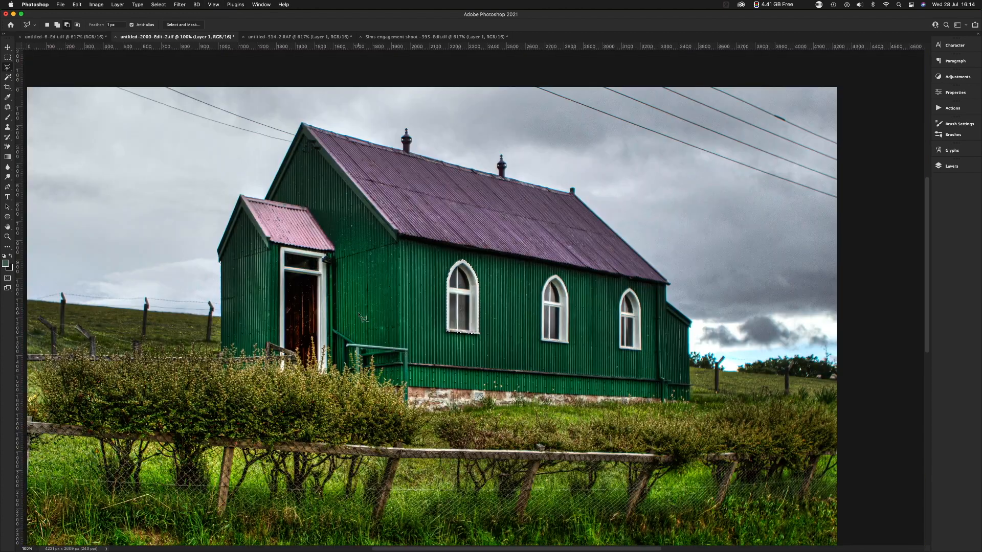
Try a Hue/Saturation hue of -104 on the selected arched window nearest the porch.
{"action": "key", "text": "super+u"}
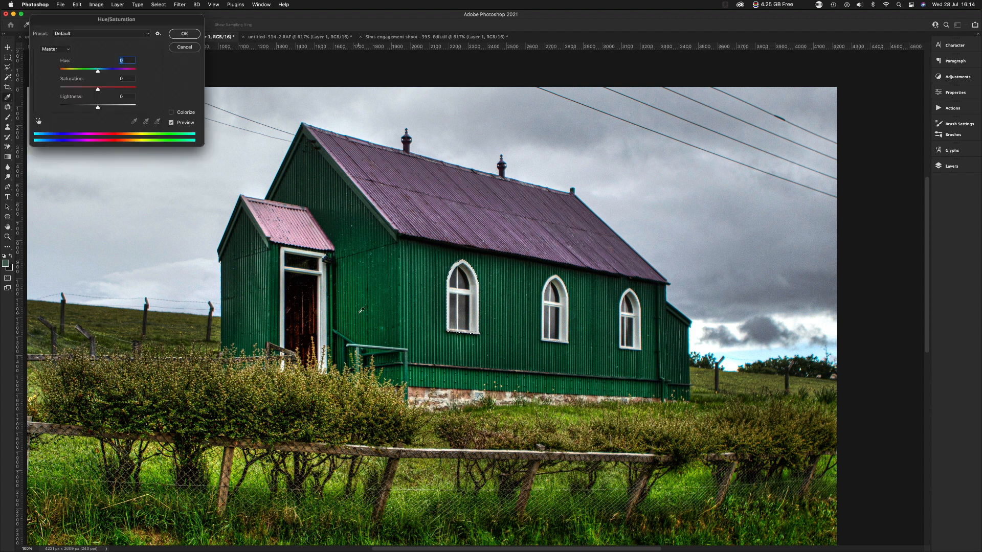
{"action": "left_click", "coordinate": [109, 70]}
{"action": "left_click_drag", "start_coordinate": [120, 72], "coordinate": [77, 76]}
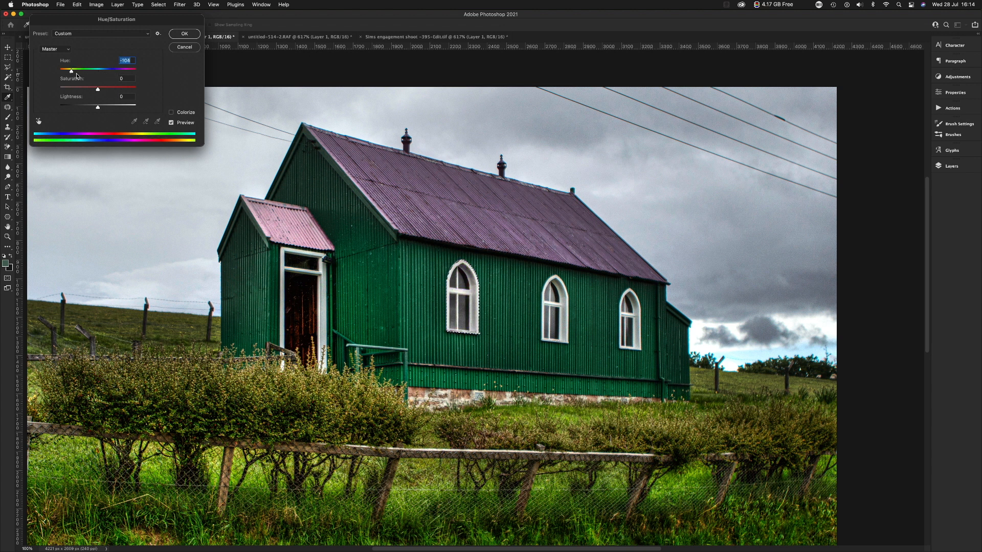
{"action": "left_click", "coordinate": [189, 49]}
Darken the selected arched window with Levels by setting the midtone input to 0.50.
{"action": "key", "text": "super+u"}
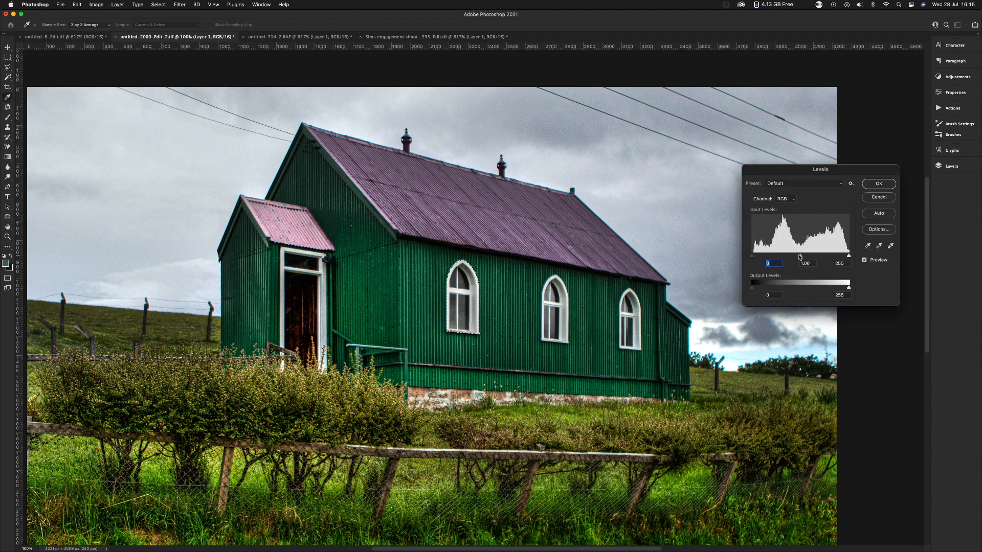
{"action": "mouse_move", "coordinate": [802, 257]}
{"action": "left_mouse_down"}
{"action": "mouse_move", "coordinate": [787, 258]}
{"action": "mouse_move", "coordinate": [813, 259]}
{"action": "left_mouse_up"}
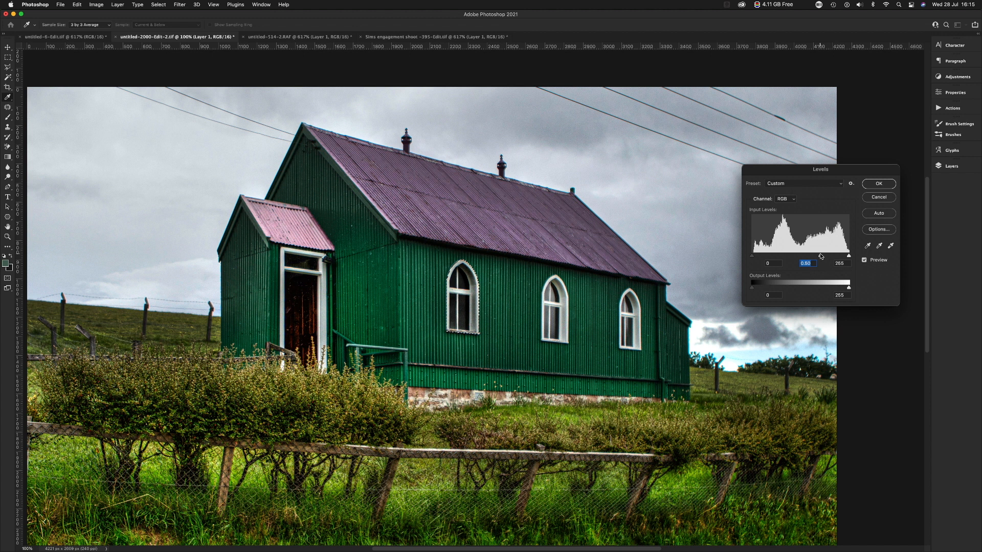
{"action": "left_click", "coordinate": [878, 184]}
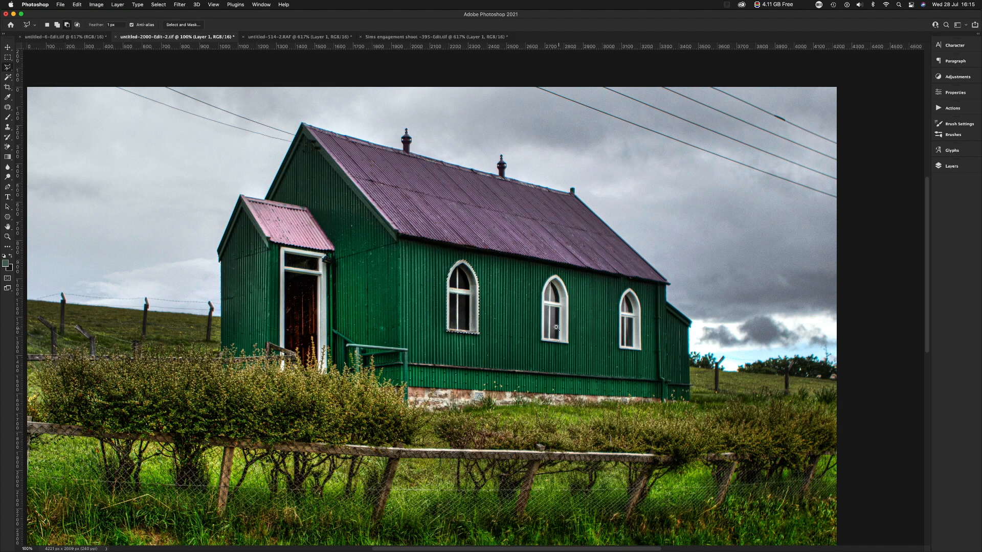
Try to outline the middle arched window with the Polygonal Lasso Tool in subtract mode.
{"action": "left_click_drag", "start_coordinate": [556, 317], "coordinate": [613, 417]}
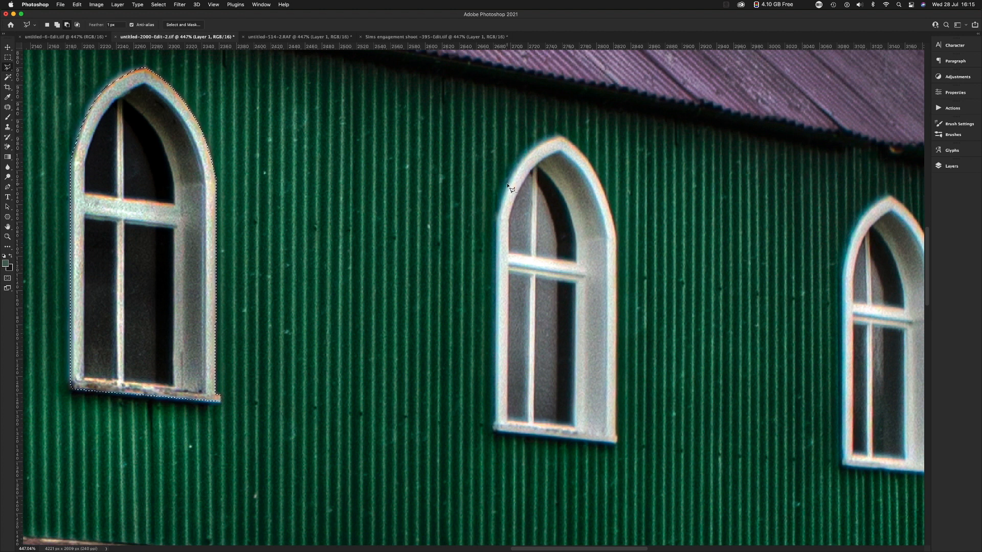
{"action": "left_click", "coordinate": [509, 185]}
{"action": "left_click", "coordinate": [520, 164]}
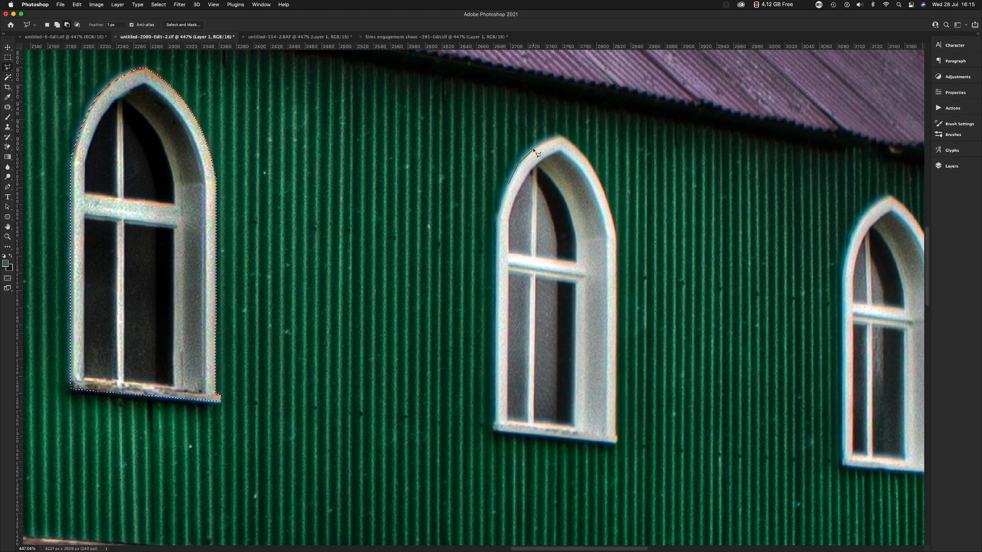
{"action": "left_click", "coordinate": [550, 138]}
{"action": "left_click", "coordinate": [577, 149]}
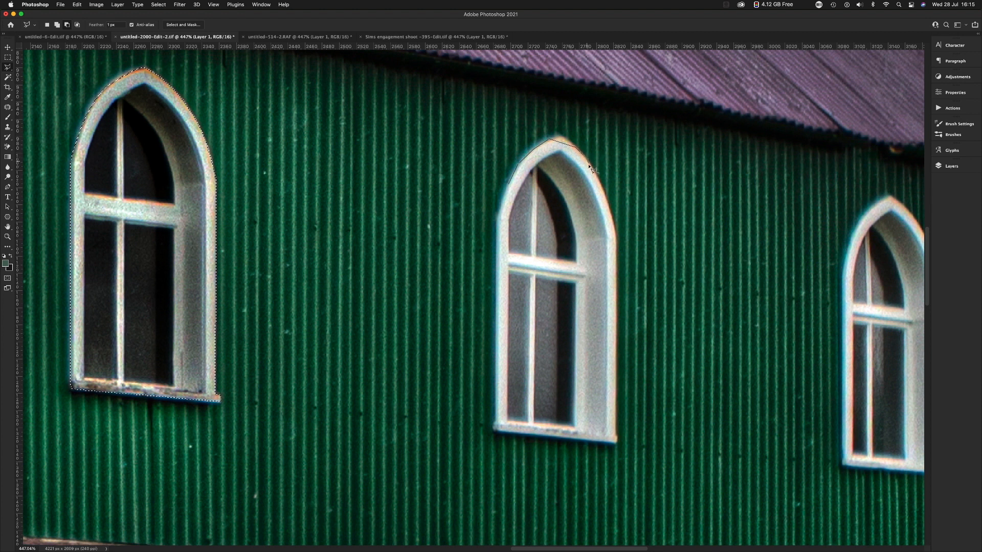
{"action": "left_click", "coordinate": [579, 205]}
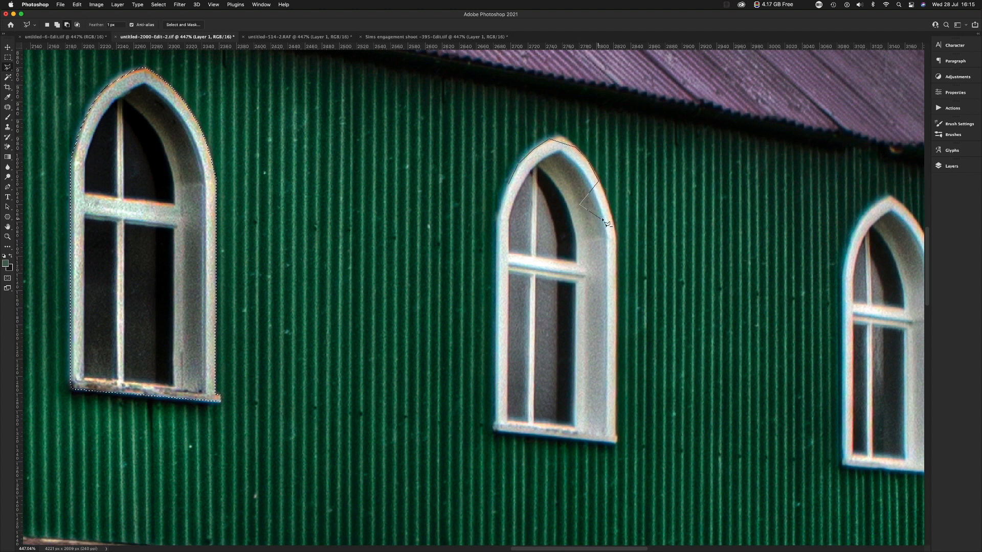
{"action": "left_click", "coordinate": [614, 221]}
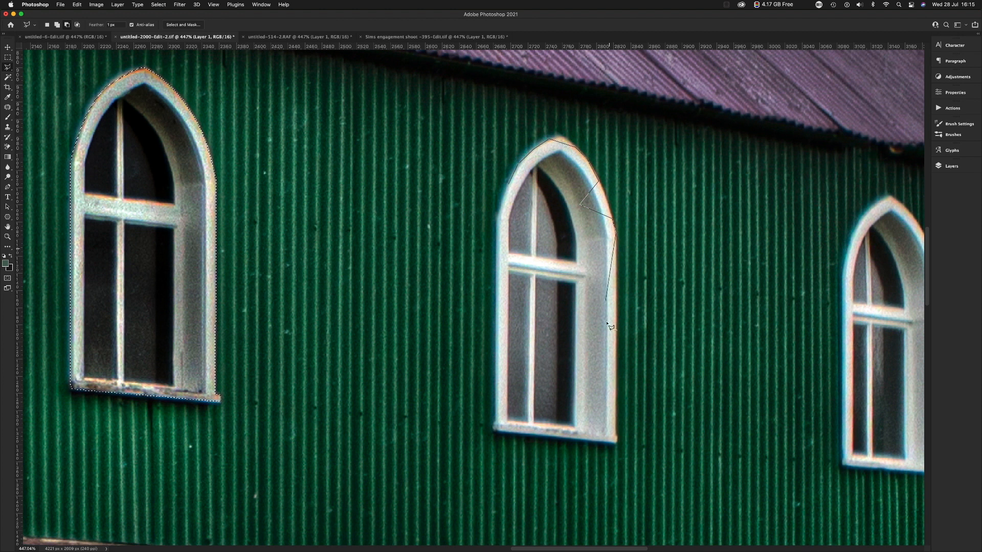
{"action": "left_click", "coordinate": [617, 440]}
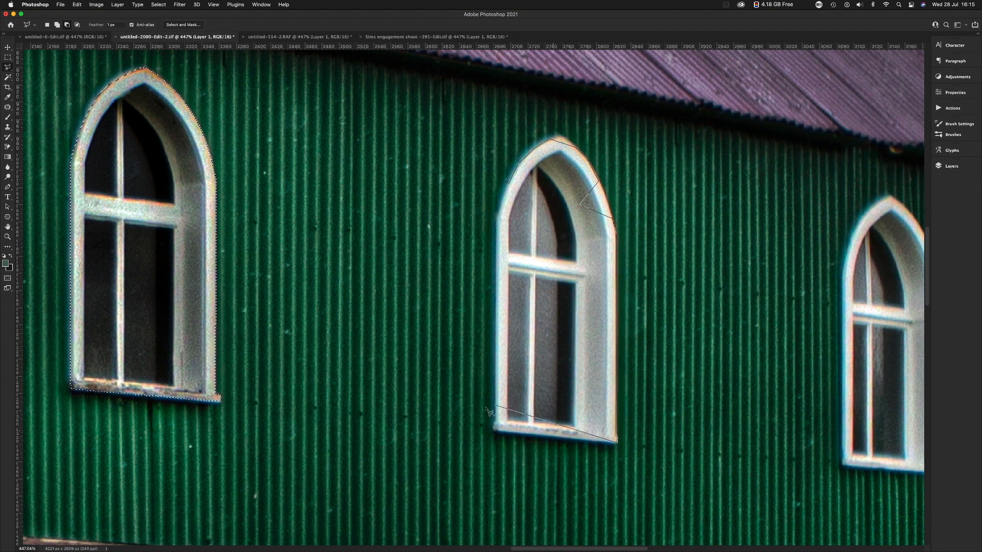
{"action": "left_click", "coordinate": [494, 430]}
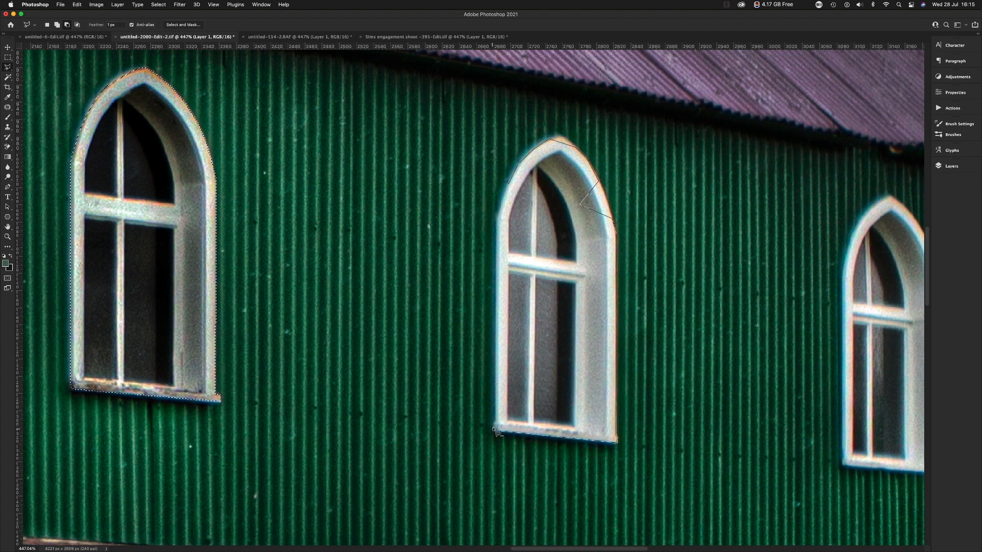
{"action": "left_click", "coordinate": [495, 219]}
{"action": "left_click", "coordinate": [508, 185]}
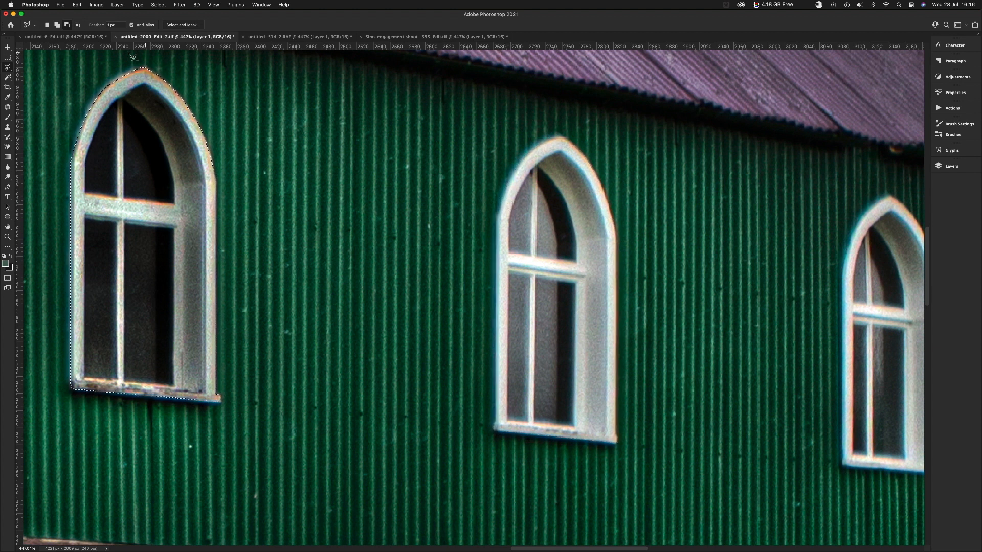
Outline the middle arched window as a new polygonal selection, with a bulge into the wall and notches into the frame.
{"action": "left_click", "coordinate": [47, 25]}
{"action": "left_click", "coordinate": [532, 153]}
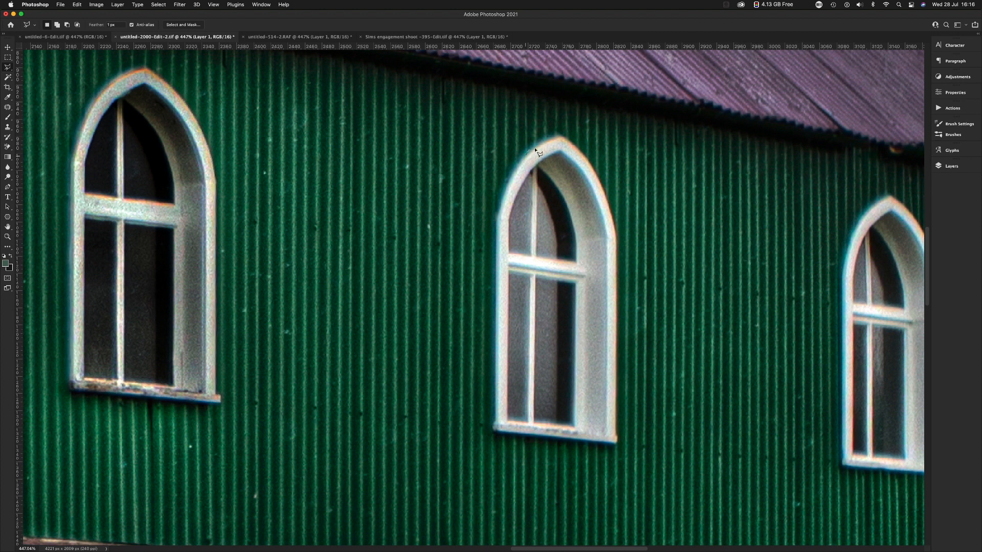
{"action": "left_click", "coordinate": [543, 141]}
{"action": "left_click", "coordinate": [556, 154]}
{"action": "left_click", "coordinate": [580, 153]}
{"action": "left_click", "coordinate": [596, 177]}
{"action": "left_click", "coordinate": [610, 208]}
{"action": "left_click", "coordinate": [616, 441]}
{"action": "left_click", "coordinate": [494, 426]}
{"action": "left_click", "coordinate": [495, 302]}
{"action": "left_click", "coordinate": [461, 285]}
{"action": "left_click", "coordinate": [469, 253]}
{"action": "left_click", "coordinate": [486, 245]}
{"action": "left_click", "coordinate": [507, 247]}
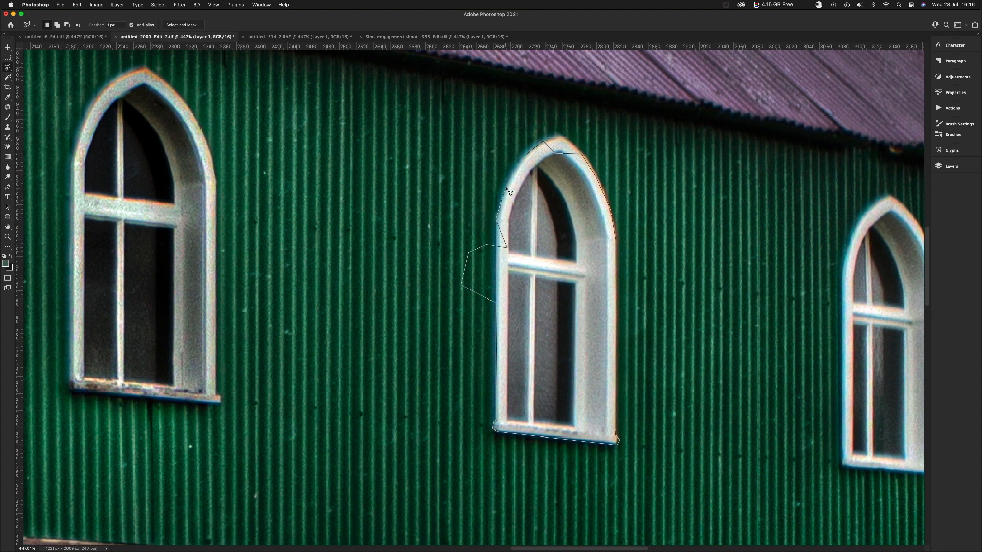
{"action": "left_click", "coordinate": [534, 157]}
Subtract the bulge over the green wall beside the middle window from the selection.
{"action": "left_click", "coordinate": [67, 25]}
{"action": "left_click", "coordinate": [425, 296]}
{"action": "left_click", "coordinate": [440, 238]}
{"action": "left_click", "coordinate": [462, 230]}
{"action": "double_click", "coordinate": [498, 248]}
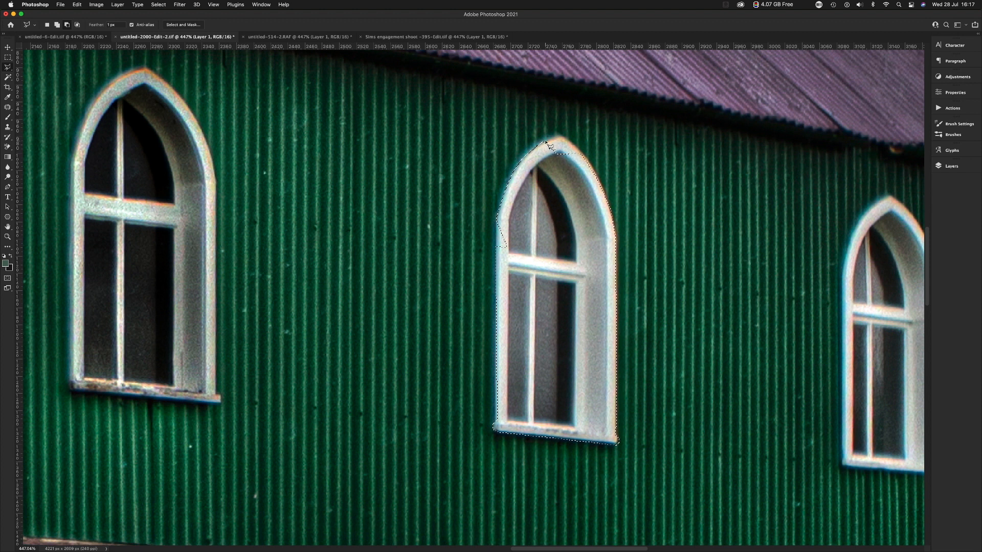
Add the missing tip of the middle window's arch to the selection.
{"action": "left_click", "coordinate": [57, 26]}
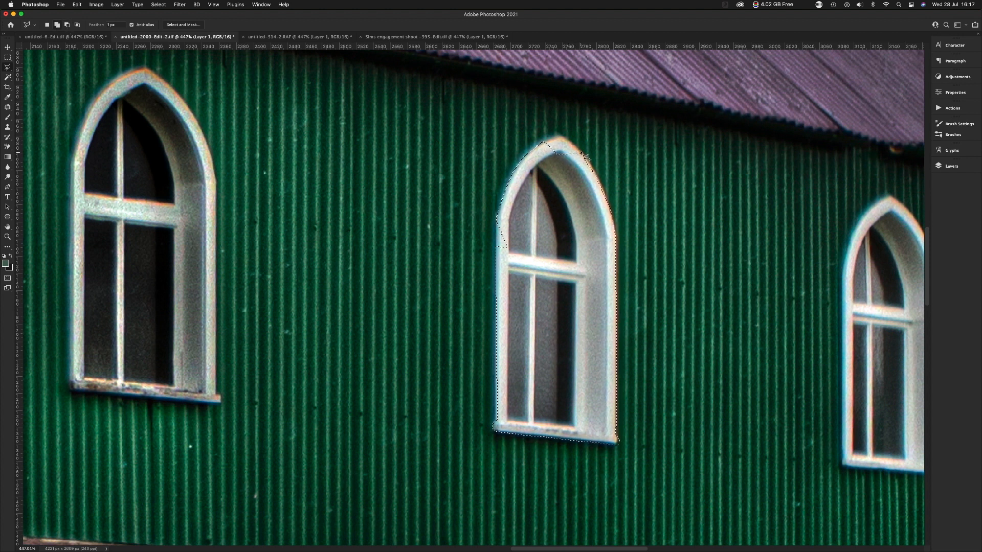
{"action": "left_click", "coordinate": [565, 138]}
{"action": "left_click", "coordinate": [560, 136]}
{"action": "left_click", "coordinate": [542, 143]}
{"action": "left_click", "coordinate": [544, 175]}
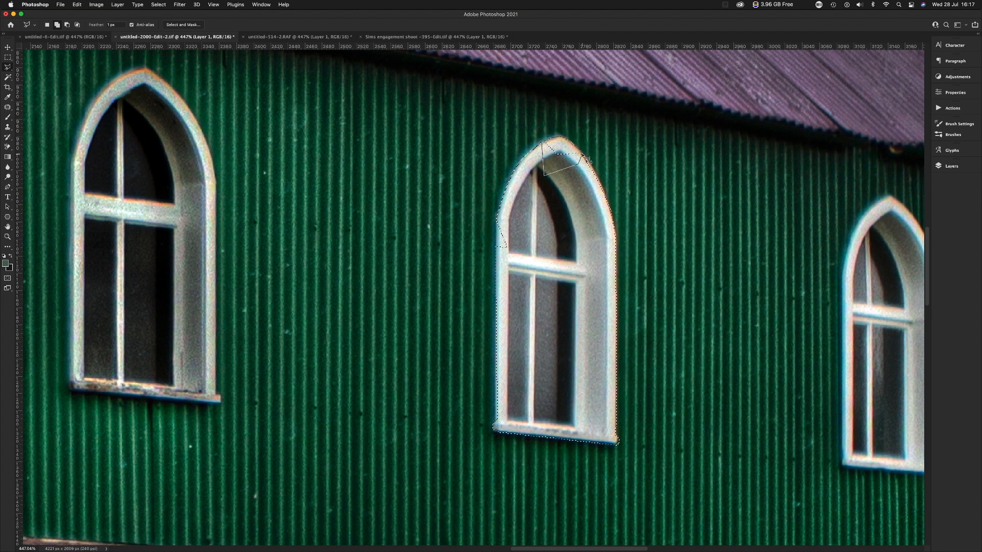
{"action": "left_click", "coordinate": [581, 160]}
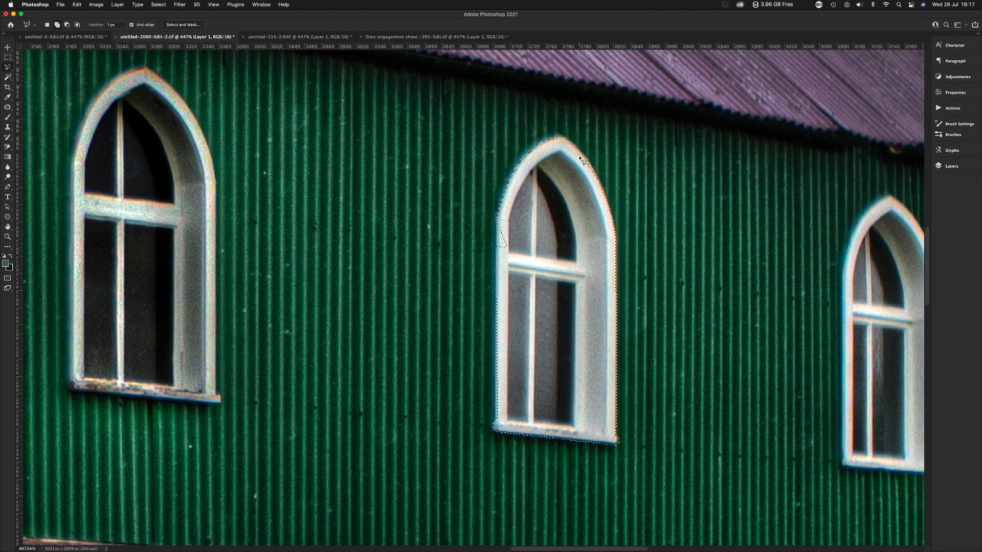
Add the missing piece of the middle window's side frame, just above the crossbar, to the selection.
{"action": "left_click", "coordinate": [496, 247]}
{"action": "left_click", "coordinate": [517, 258]}
{"action": "left_click", "coordinate": [521, 246]}
{"action": "left_click", "coordinate": [505, 222]}
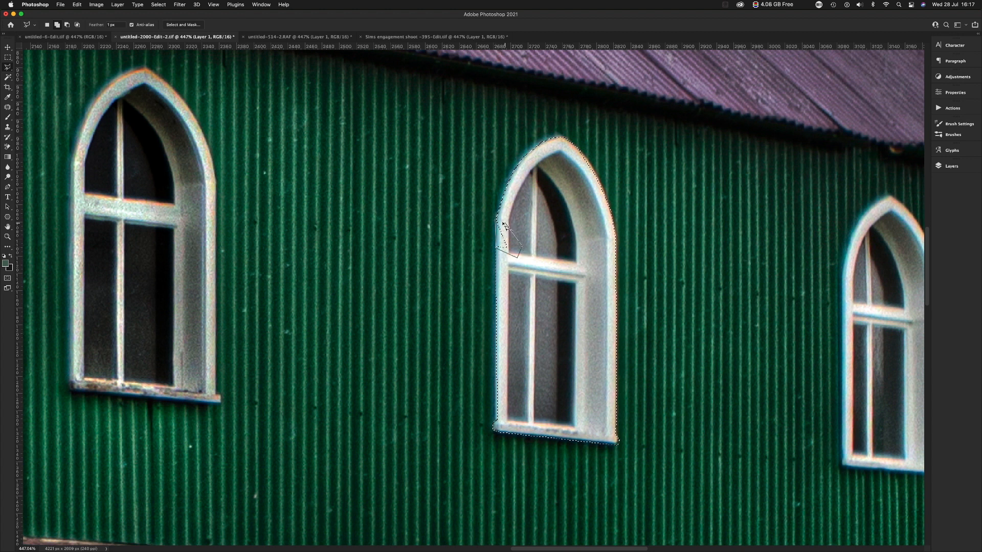
{"action": "left_click", "coordinate": [499, 222]}
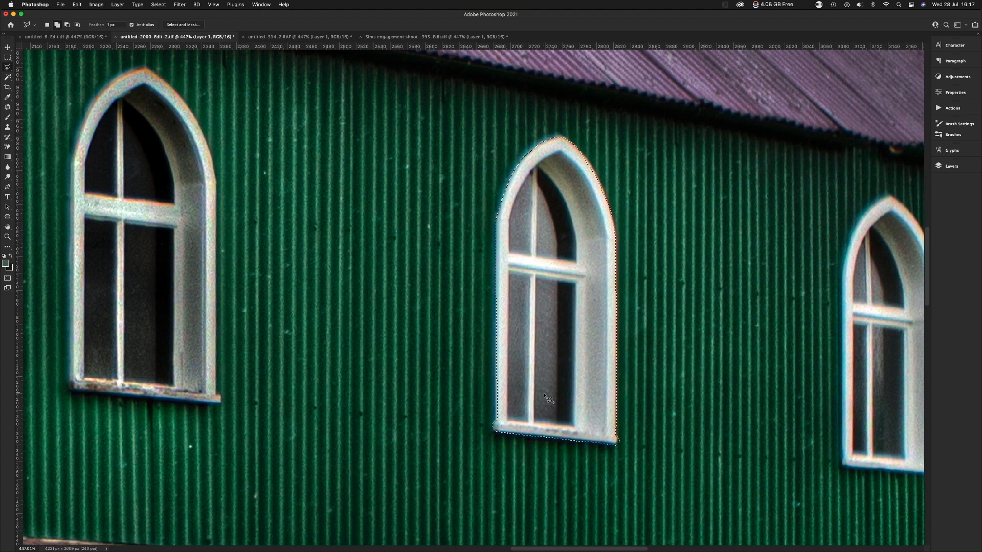
Clear the middle window's selection and fit the whole photo in view.
{"action": "scroll", "coordinate": [545, 393], "scroll_direction": "right", "scroll_amount": 5}
{"action": "scroll", "coordinate": [545, 392], "scroll_direction": "down", "scroll_amount": 2}
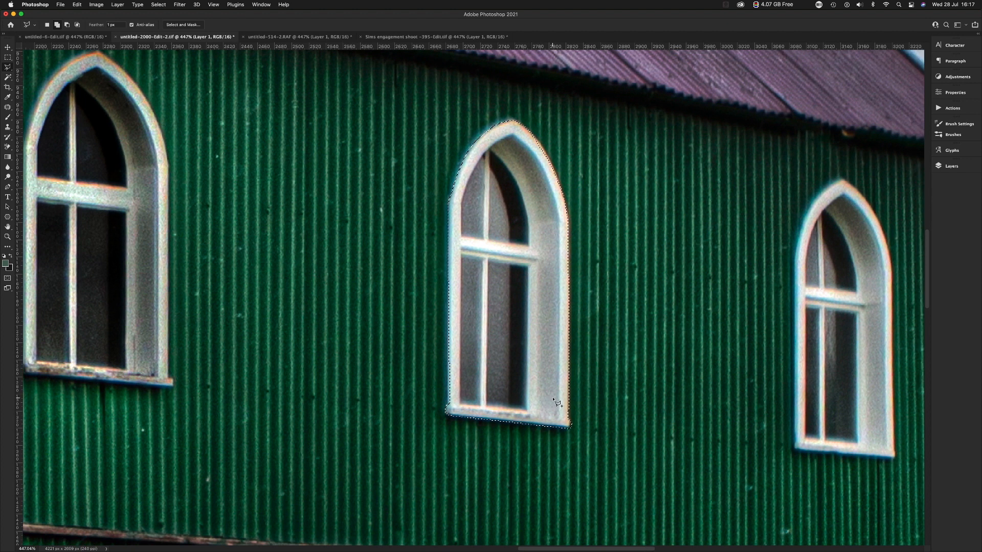
{"action": "key", "text": "super+d"}
{"action": "key", "text": "super+0"}
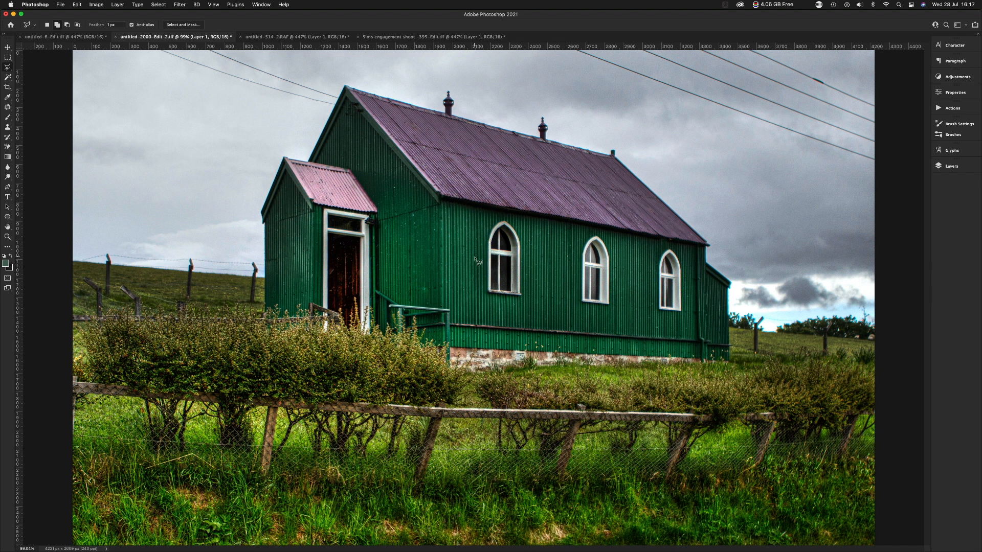
Trace the main roof from the front gable peak along the ridge and down to the far eaves corner with the Polygonal Lasso Tool.
{"action": "left_click", "coordinate": [8, 68]}
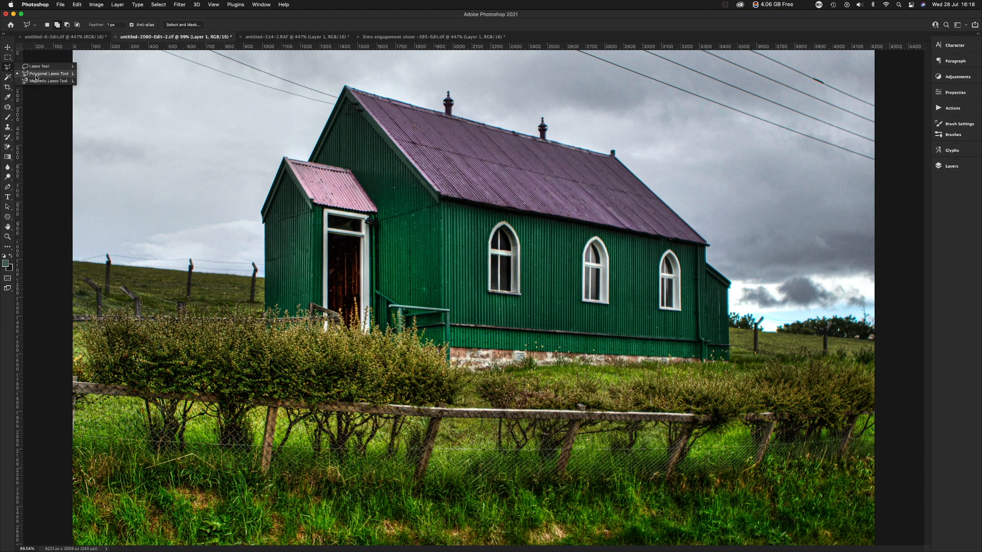
{"action": "left_click", "coordinate": [36, 74]}
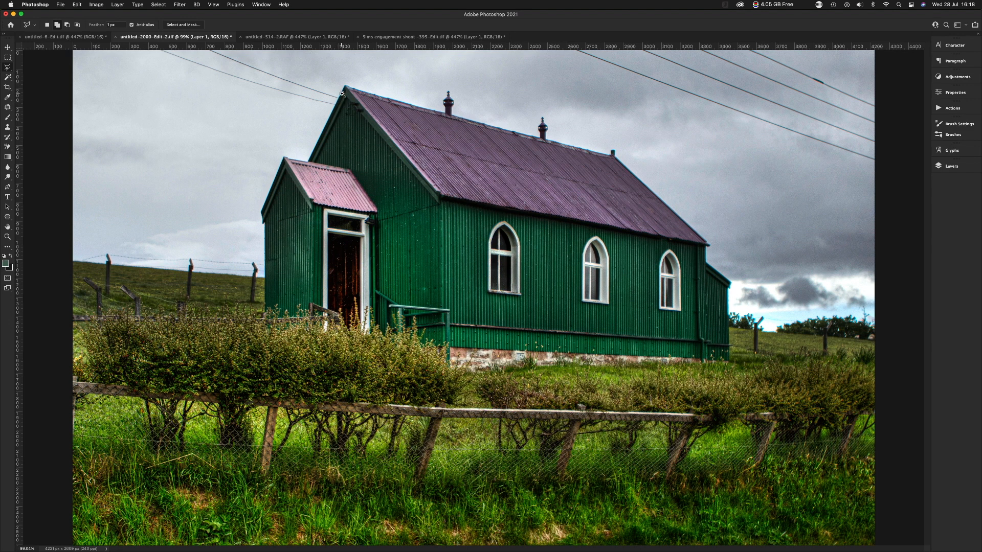
{"action": "scroll", "coordinate": [345, 88], "scroll_direction": "up", "scroll_amount": 5}
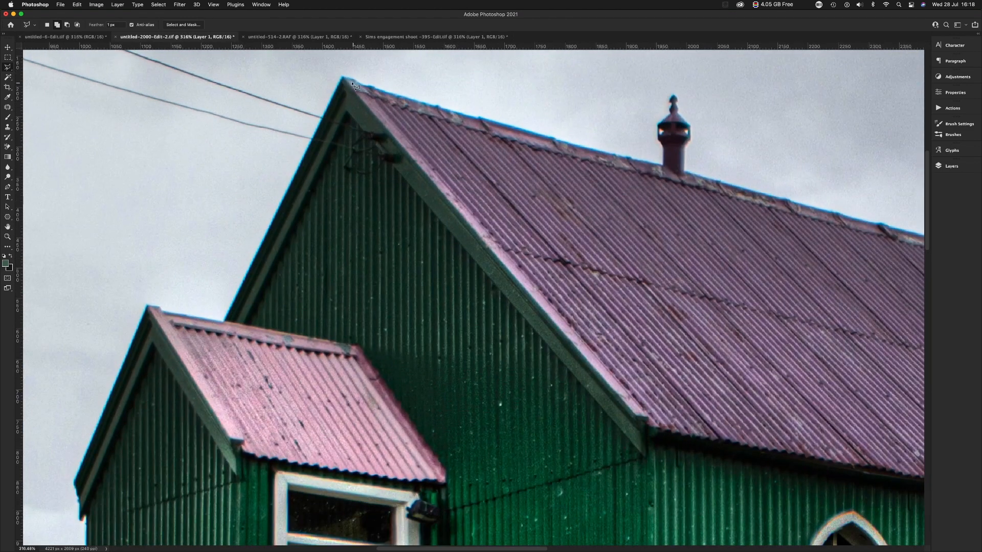
{"action": "left_click", "coordinate": [348, 78]}
{"action": "left_click", "coordinate": [478, 117]}
{"action": "left_click", "coordinate": [735, 185]}
{"action": "scroll", "coordinate": [875, 243], "scroll_direction": "right", "scroll_amount": 10}
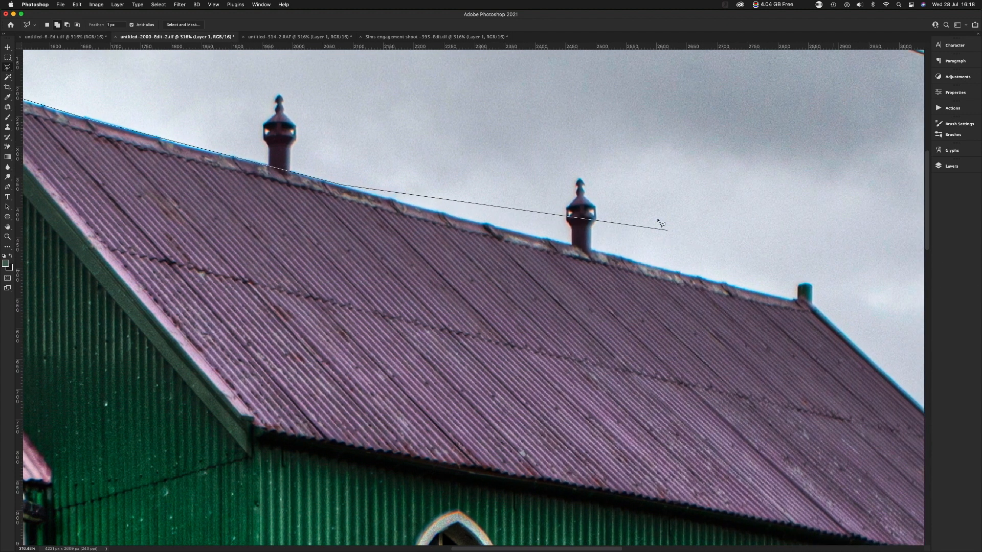
{"action": "left_click", "coordinate": [570, 245]}
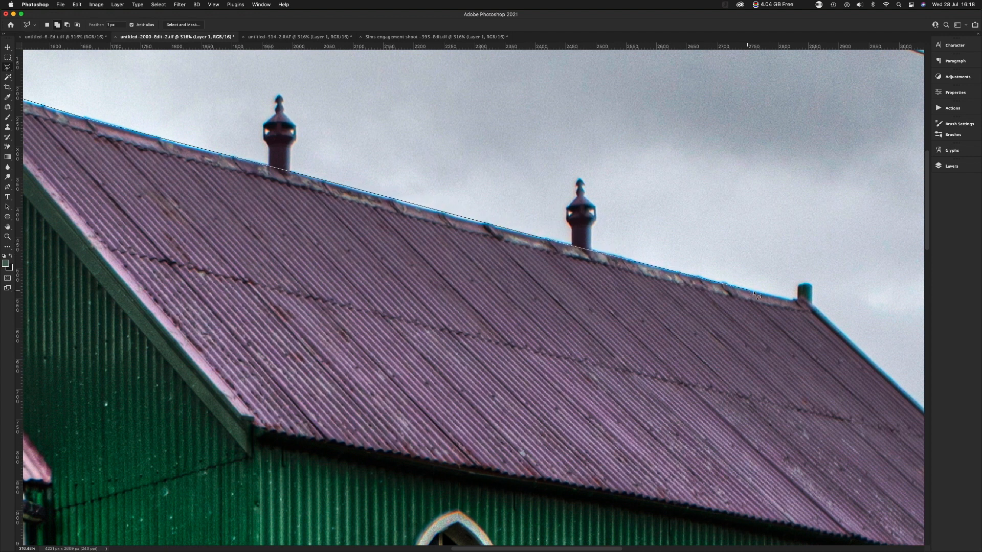
{"action": "left_click", "coordinate": [799, 299]}
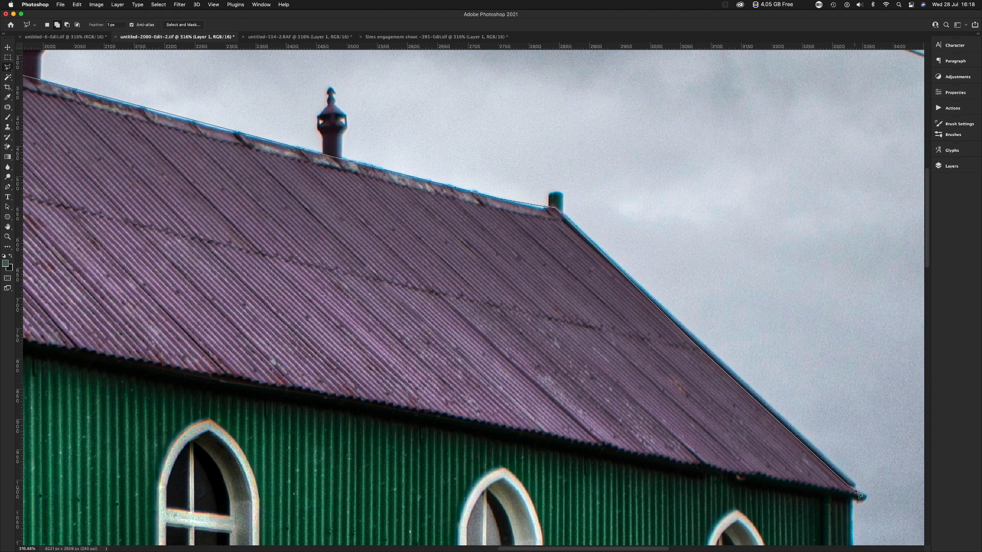
{"action": "left_click", "coordinate": [866, 495]}
Complete the main roof selection by tracing back along the eaves and up the gable edge to the peak.
{"action": "left_click", "coordinate": [609, 447]}
{"action": "left_click", "coordinate": [381, 402]}
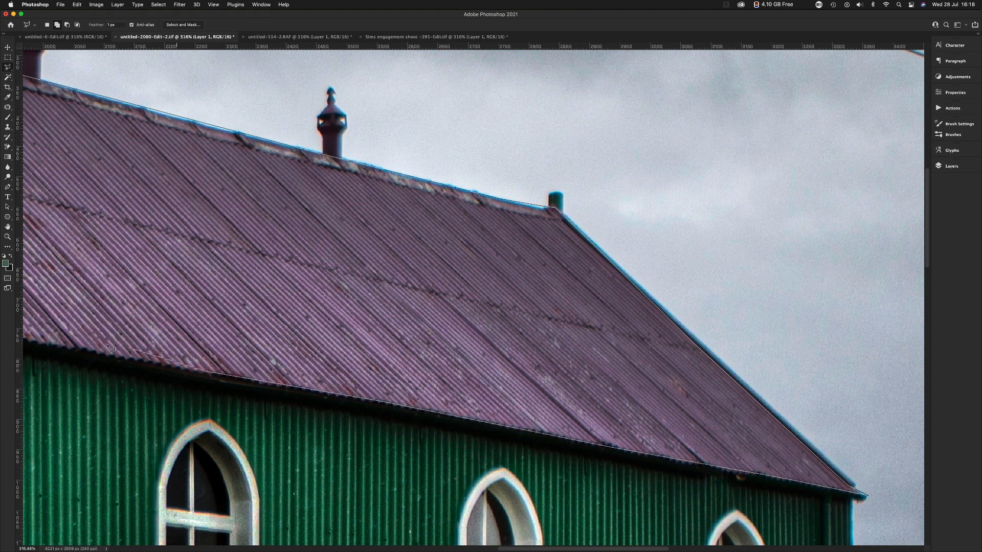
{"action": "left_click", "coordinate": [35, 340]}
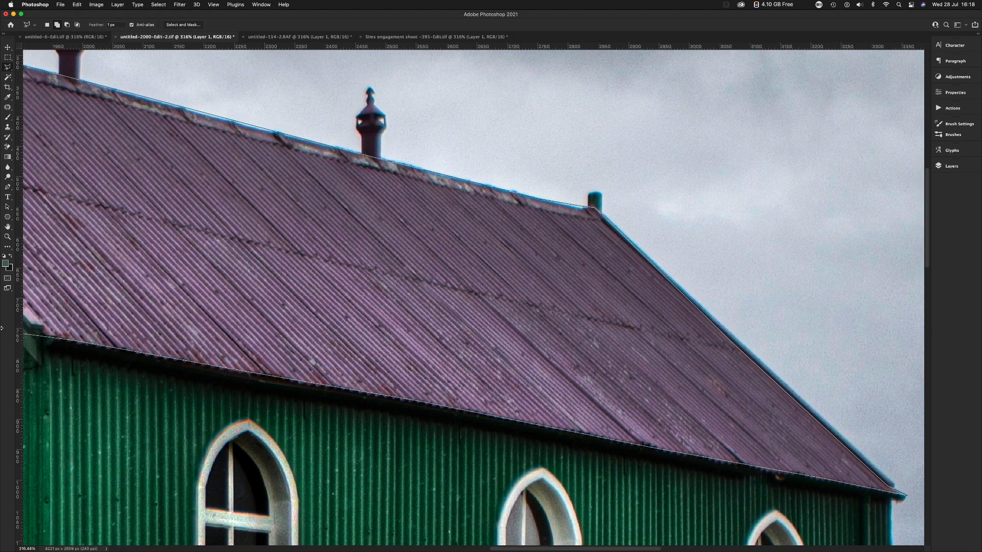
{"action": "key", "text": "BackSpace"}
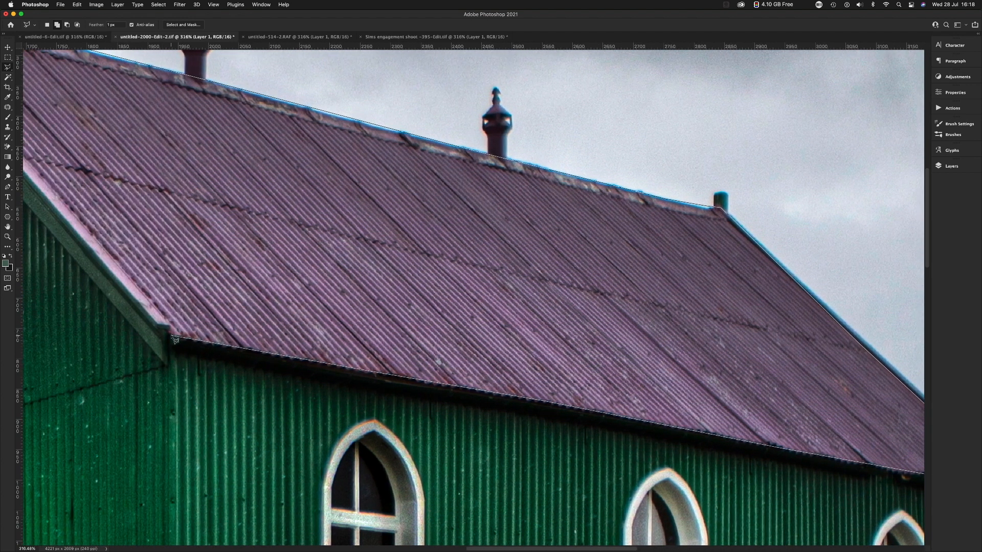
{"action": "left_click", "coordinate": [169, 328]}
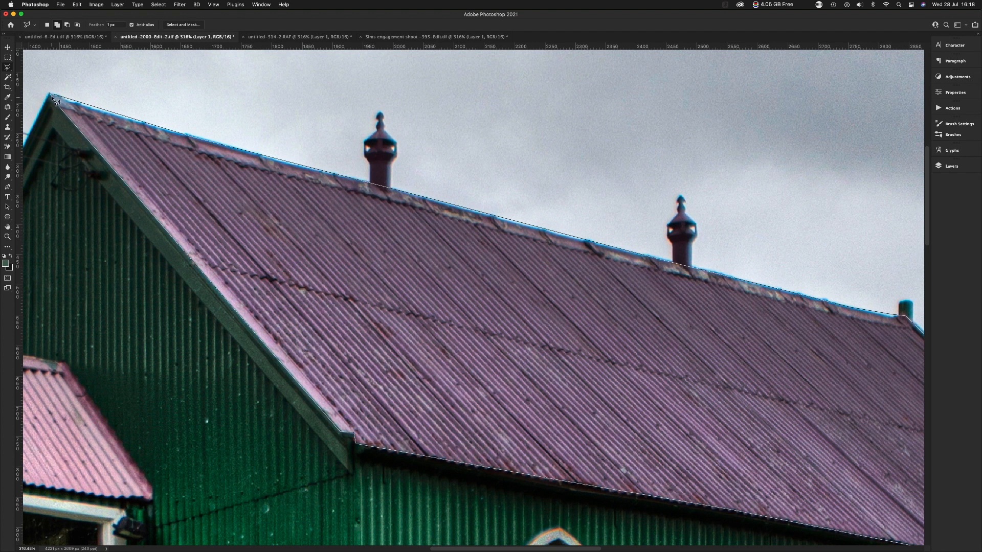
{"action": "left_click", "coordinate": [55, 97]}
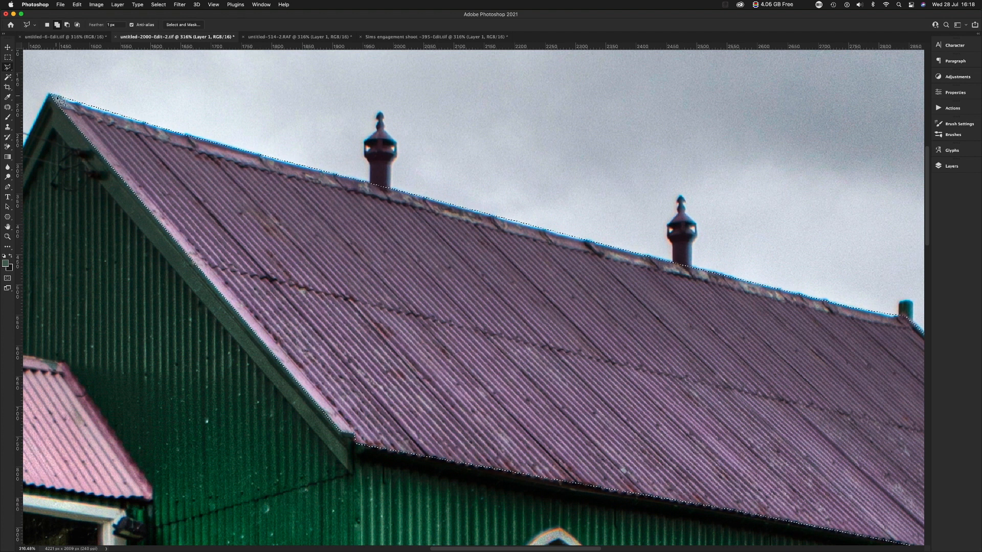
Examine the selection edge along the main roof's ridge and eaves out to the far corner.
{"action": "scroll", "coordinate": [518, 355], "scroll_direction": "right", "scroll_amount": 1}
{"action": "scroll", "coordinate": [518, 356], "scroll_direction": "right", "scroll_amount": 10}
{"action": "scroll", "coordinate": [518, 355], "scroll_direction": "down", "scroll_amount": 5}
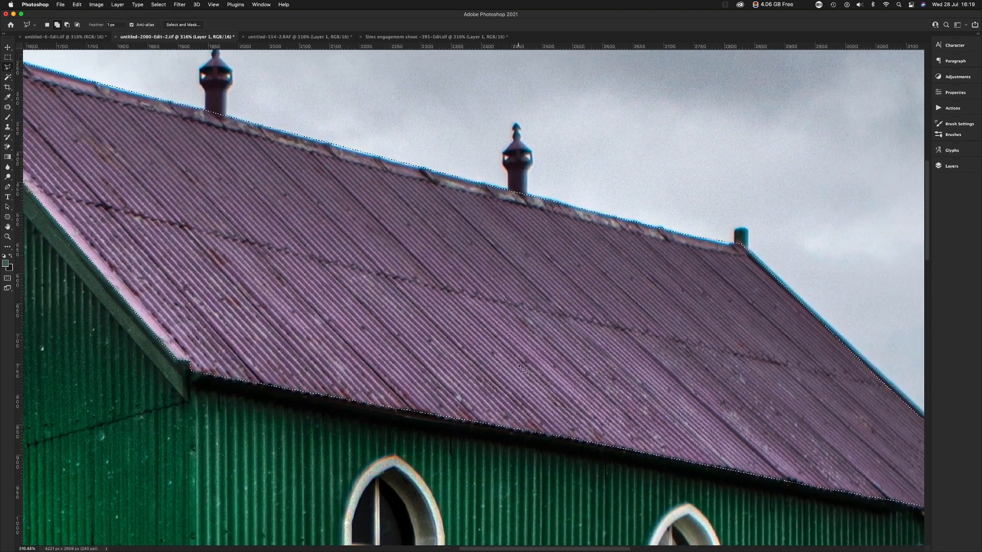
{"action": "scroll", "coordinate": [523, 373], "scroll_direction": "right", "scroll_amount": 4}
{"action": "scroll", "coordinate": [524, 373], "scroll_direction": "down", "scroll_amount": 2}
{"action": "key", "text": "super+minus"}
{"action": "key", "text": "super+minus"}
{"action": "key", "text": "super+minus"}
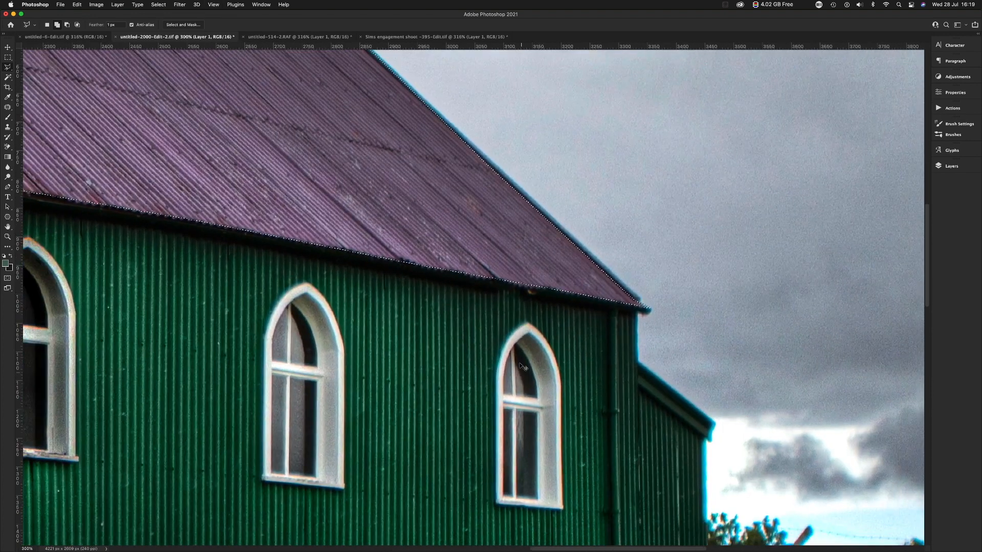
Open Hue/Saturation for the main roof selection, sample the roof's Magentas and set their Hue to -148.
{"action": "scroll", "coordinate": [376, 247], "scroll_direction": "up", "scroll_amount": 10}
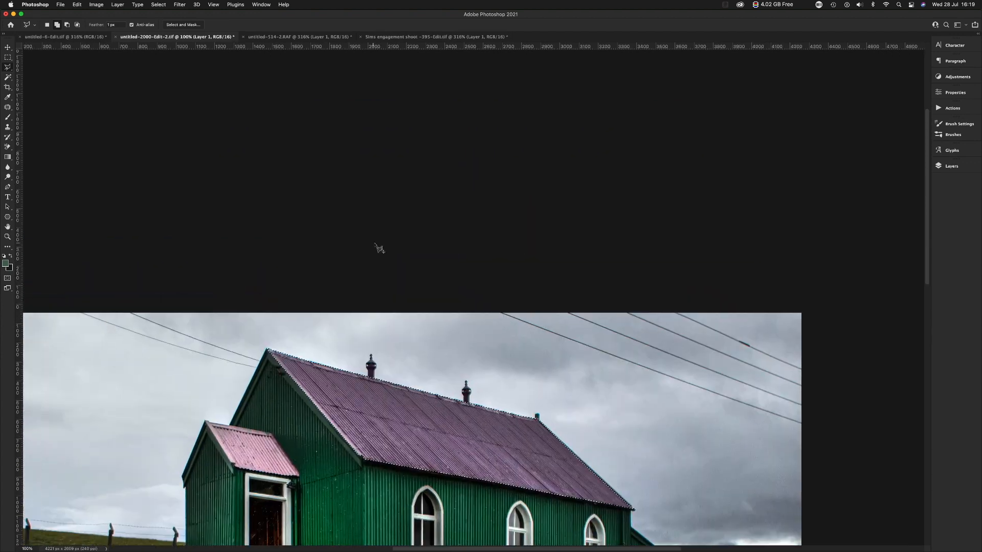
{"action": "scroll", "coordinate": [408, 278], "scroll_direction": "left", "scroll_amount": 5}
{"action": "scroll", "coordinate": [446, 332], "scroll_direction": "down", "scroll_amount": 3}
{"action": "scroll", "coordinate": [449, 333], "scroll_direction": "down", "scroll_amount": 15}
{"action": "scroll", "coordinate": [460, 330], "scroll_direction": "right", "scroll_amount": 3}
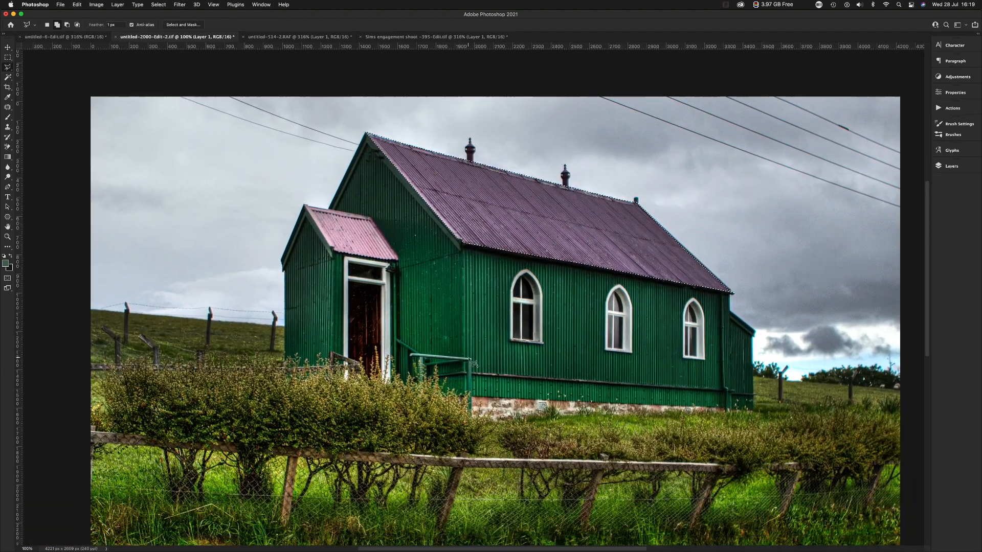
{"action": "scroll", "coordinate": [456, 277], "scroll_direction": "up", "scroll_amount": 3}
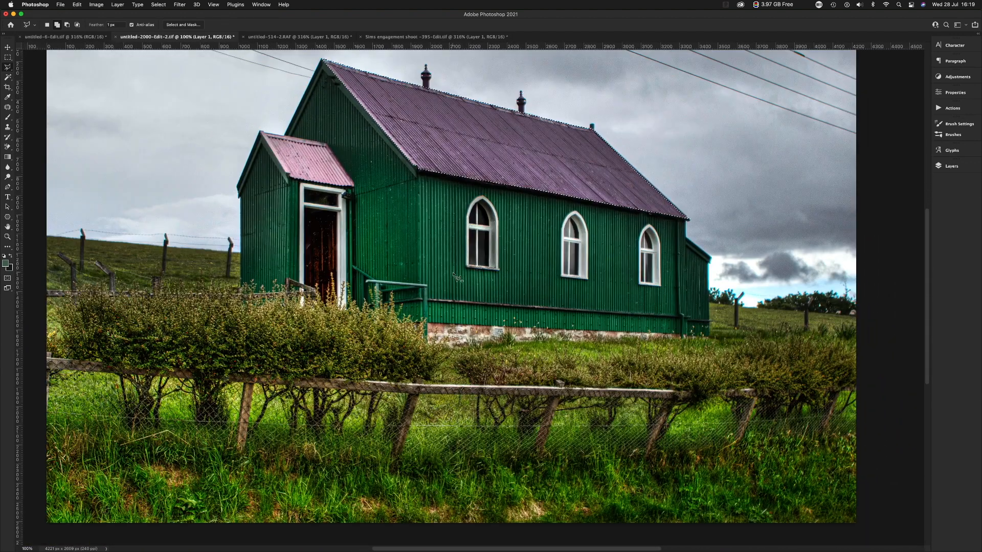
{"action": "left_click_drag", "start_coordinate": [438, 261], "coordinate": [462, 345]}
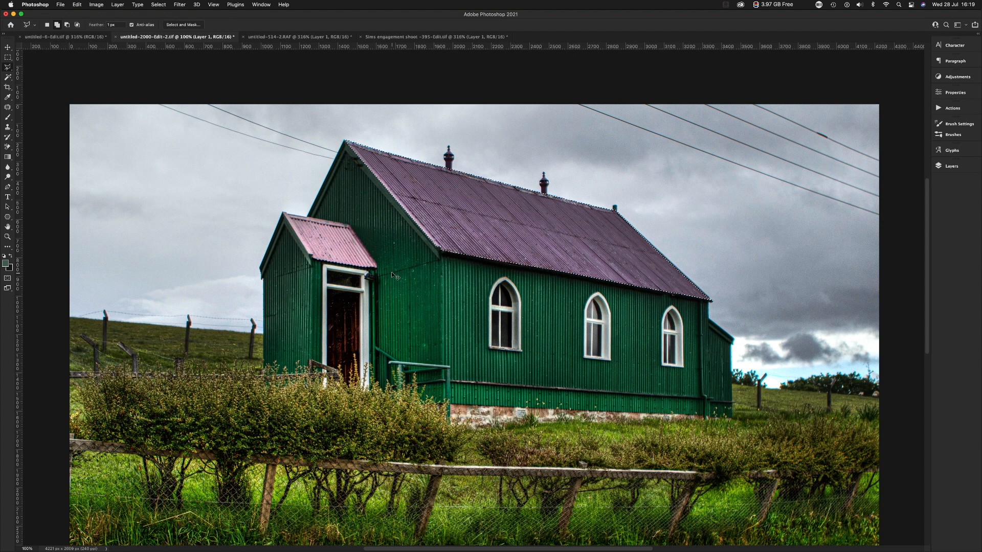
{"action": "key", "text": "super+u"}
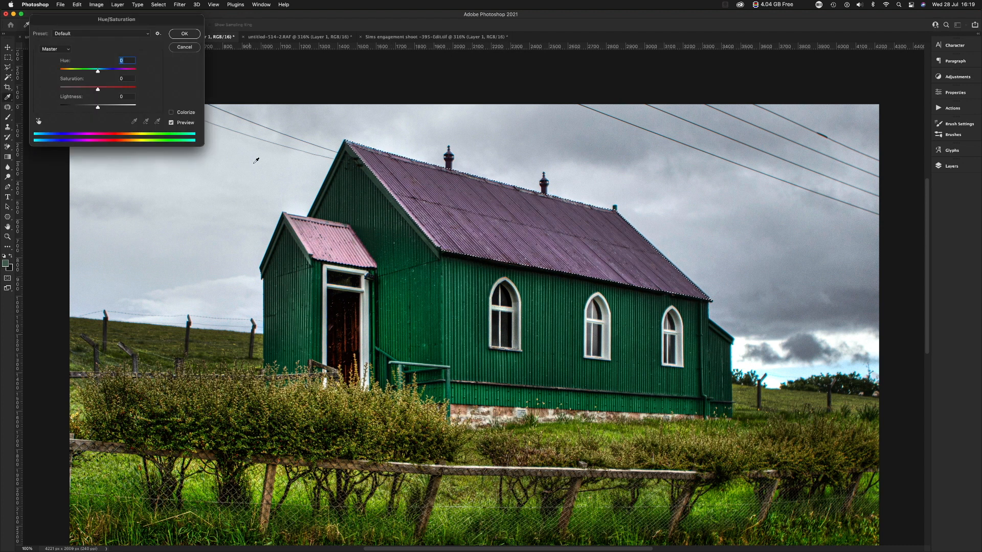
{"action": "left_click", "coordinate": [39, 121]}
{"action": "left_click", "coordinate": [522, 226]}
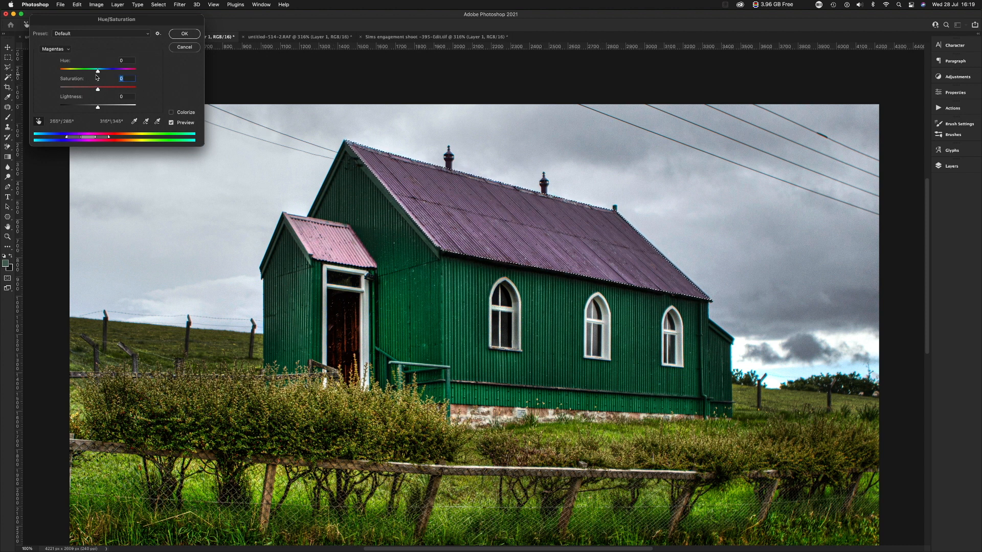
{"action": "left_click_drag", "start_coordinate": [97, 70], "coordinate": [70, 72]}
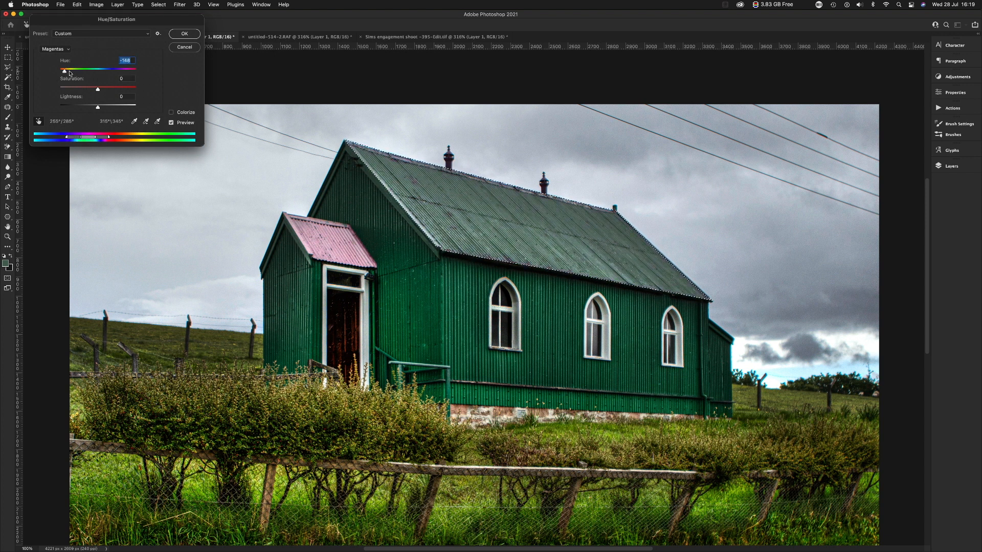
Lower the Lightness of the roof's Magentas, raise their Saturation, fine-tune the Hue and apply the adjustment.
{"action": "left_click", "coordinate": [85, 107]}
{"action": "left_click_drag", "start_coordinate": [82, 108], "coordinate": [80, 106]}
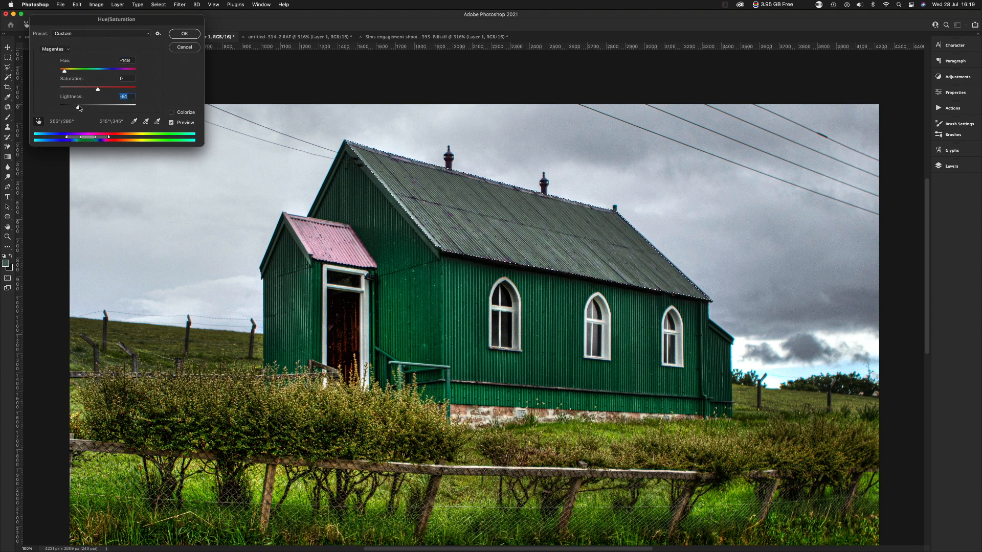
{"action": "left_click", "coordinate": [113, 89]}
{"action": "left_click_drag", "start_coordinate": [66, 72], "coordinate": [69, 74]}
{"action": "left_click", "coordinate": [180, 35]}
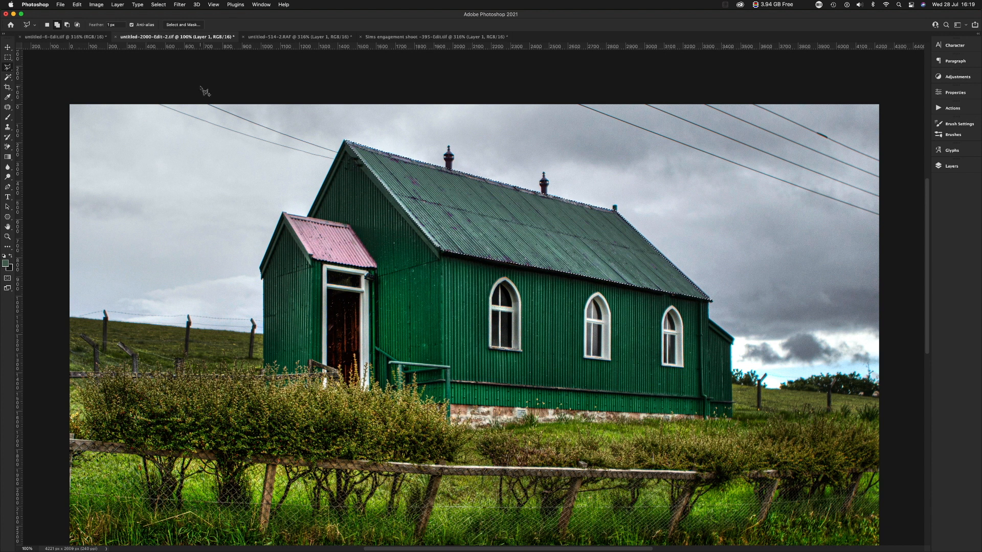
Compare the recoloured roof with the original by repeatedly hiding and showing Layer 1.
{"action": "left_click", "coordinate": [933, 166]}
{"action": "left_click", "coordinate": [829, 220]}
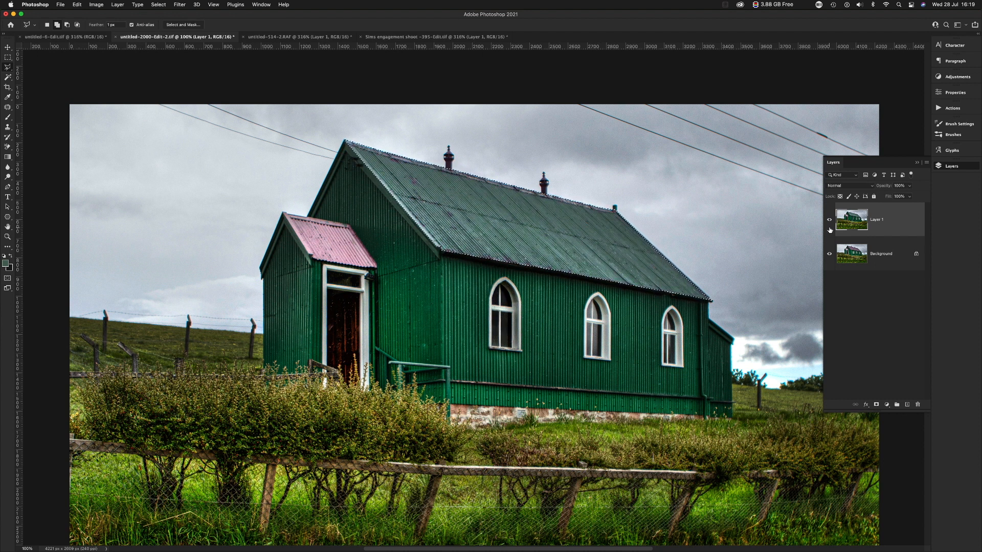
{"action": "left_click", "coordinate": [829, 221]}
{"action": "left_click", "coordinate": [829, 221]}
{"action": "left_click", "coordinate": [830, 221]}
{"action": "left_click", "coordinate": [829, 221]}
{"action": "left_click", "coordinate": [830, 221]}
{"action": "left_click", "coordinate": [829, 222]}
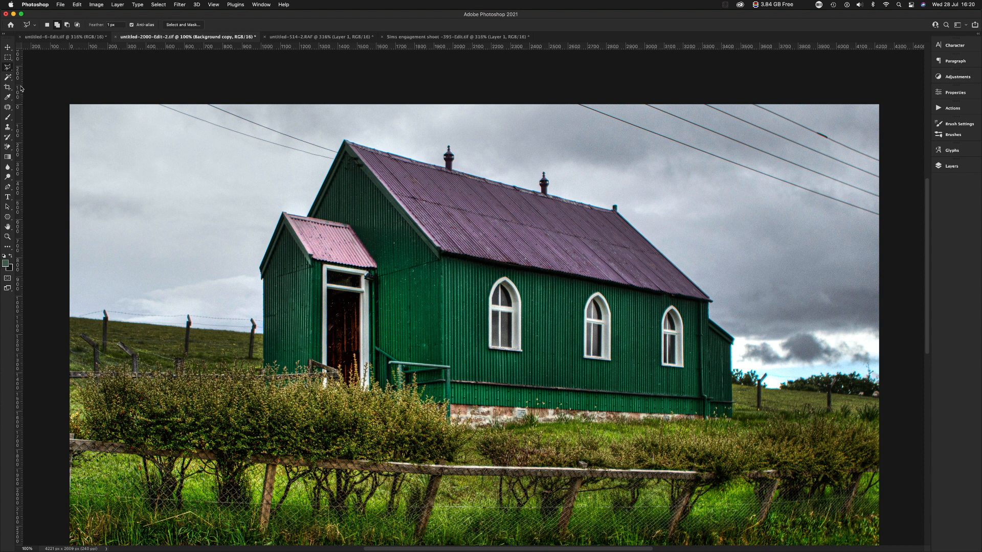
Select the main roof's colour with the Magic Wand Tool at tolerance 0 with Contiguous off, and clear the selection.
{"action": "left_click", "coordinate": [8, 77]}
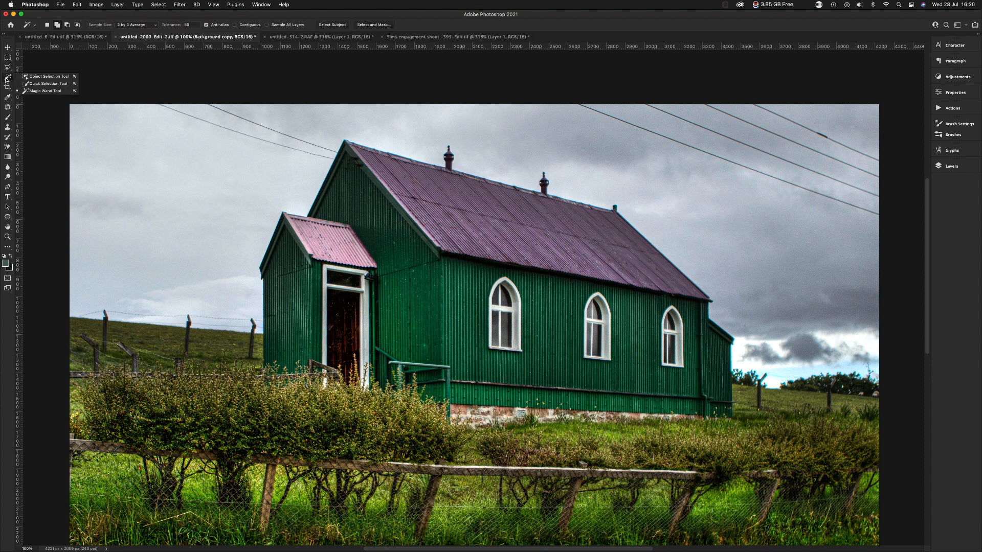
{"action": "left_click", "coordinate": [45, 92]}
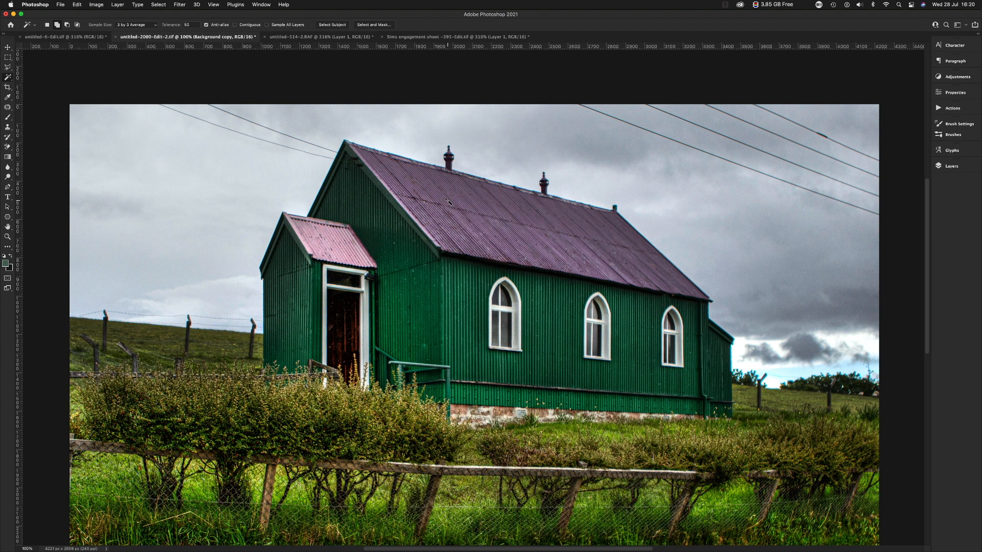
{"action": "left_click", "coordinate": [187, 25]}
{"action": "type", "text": "0"}
{"action": "left_click", "coordinate": [455, 196]}
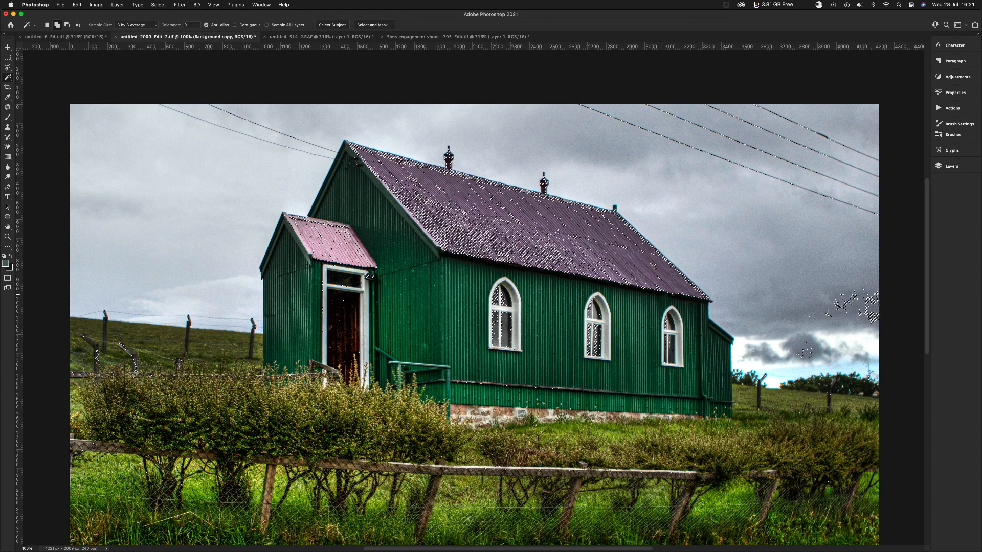
{"action": "key", "text": "super+d"}
Turn on Contiguous with tolerance 30, sample the main roof with the Magic Wand Tool and clear the selection.
{"action": "left_click", "coordinate": [235, 25]}
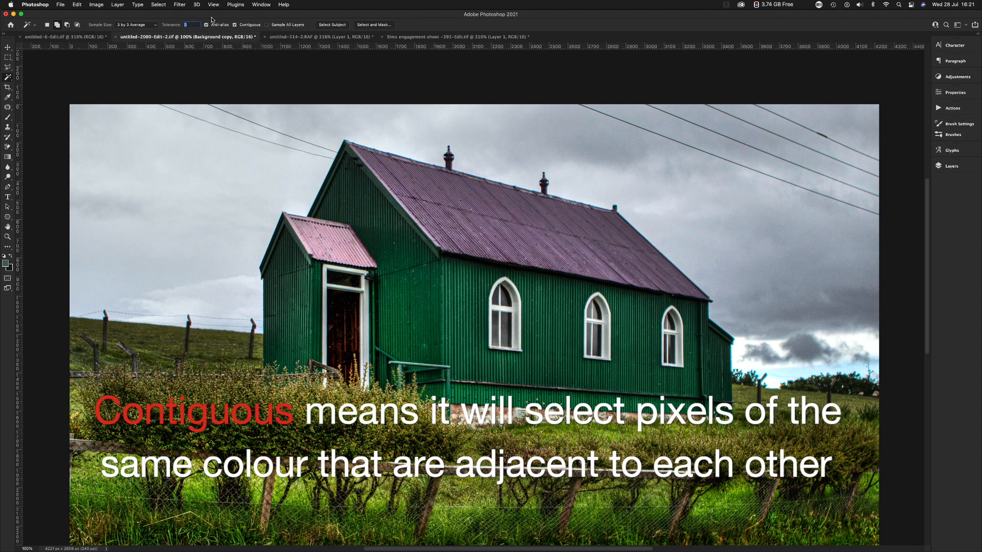
{"action": "type", "text": "0"}
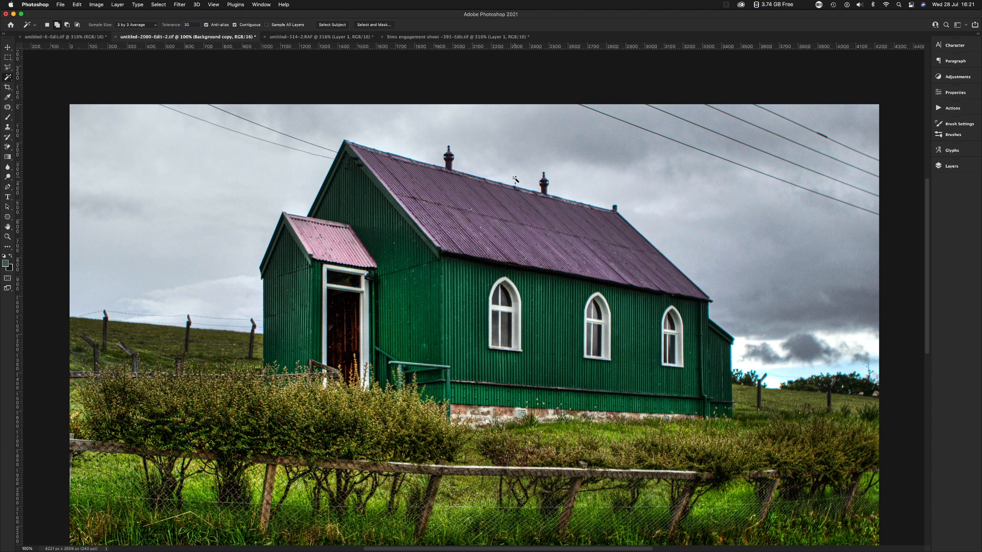
{"action": "left_click", "coordinate": [479, 236]}
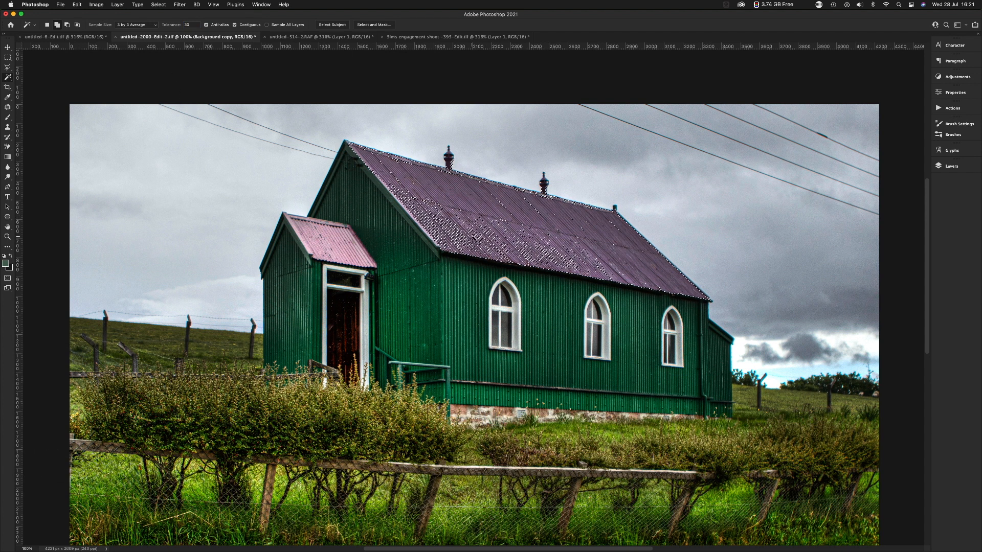
{"action": "left_click", "coordinate": [510, 207]}
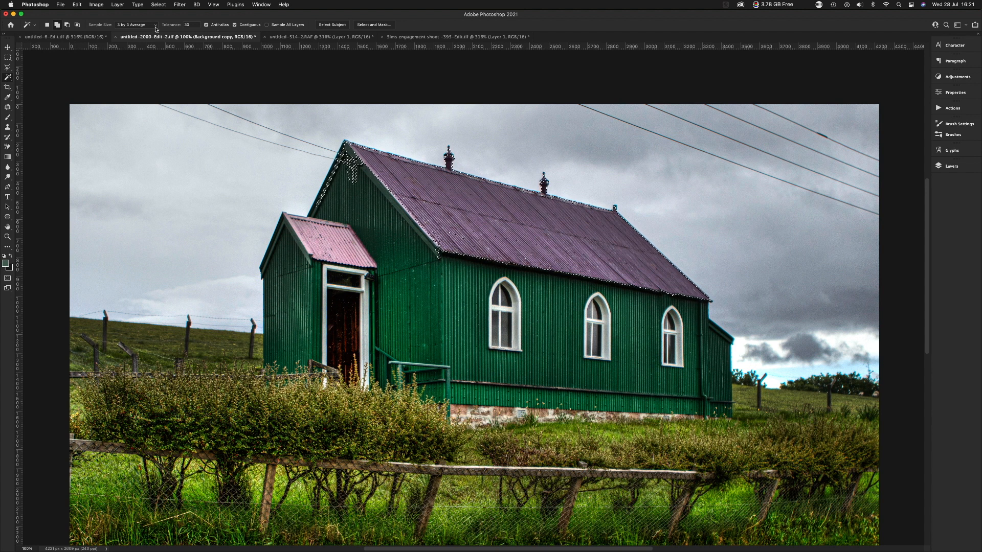
{"action": "left_click", "coordinate": [265, 94]}
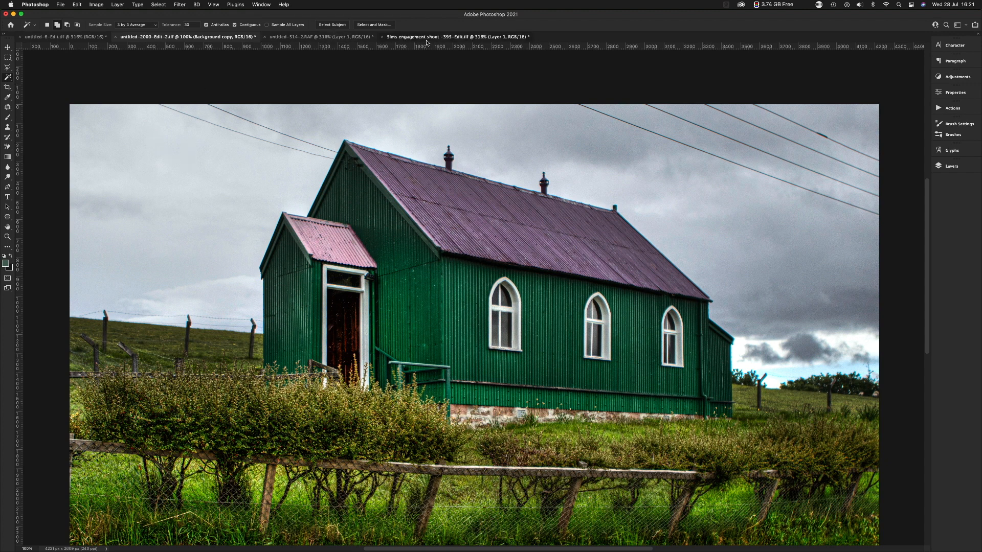
Switch to the clock photo and select its whole blue sky with the Magic Wand Tool, adding the lighter lower areas.
{"action": "left_click", "coordinate": [343, 37]}
{"action": "key", "text": "super+minus"}
{"action": "key", "text": "super+minus"}
{"action": "key", "text": "super+minus"}
{"action": "key", "text": "super+minus"}
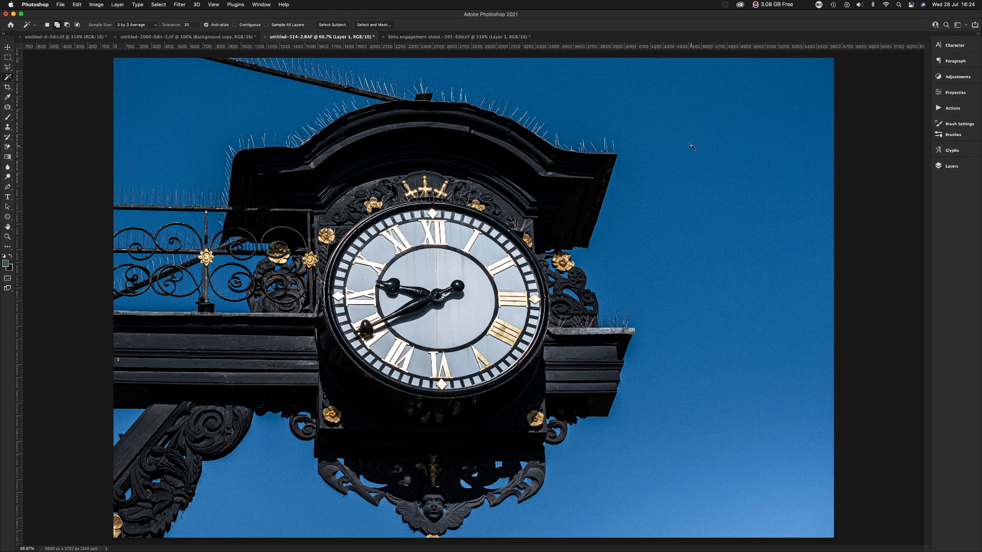
{"action": "left_click", "coordinate": [690, 148]}
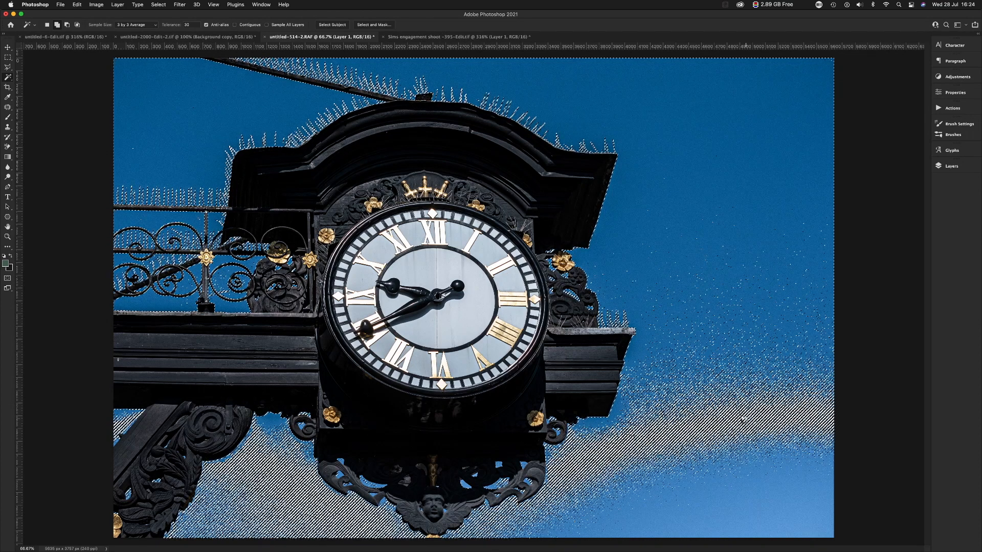
{"action": "left_click", "coordinate": [744, 424]}
{"action": "left_click", "coordinate": [761, 506]}
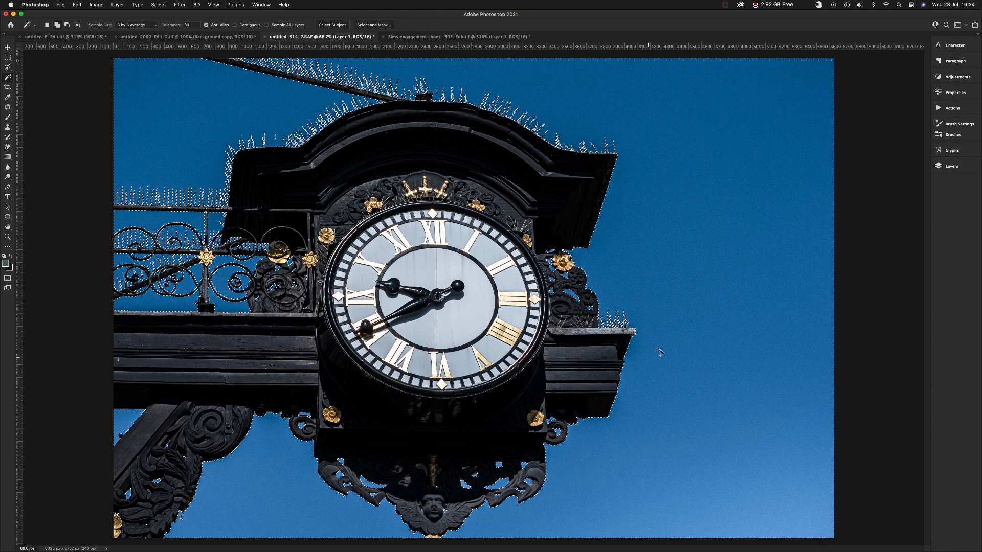
Try filling the selected sky with the green foreground colour, undo the fill and clear the selection.
{"action": "key", "text": "alt+BackSpace"}
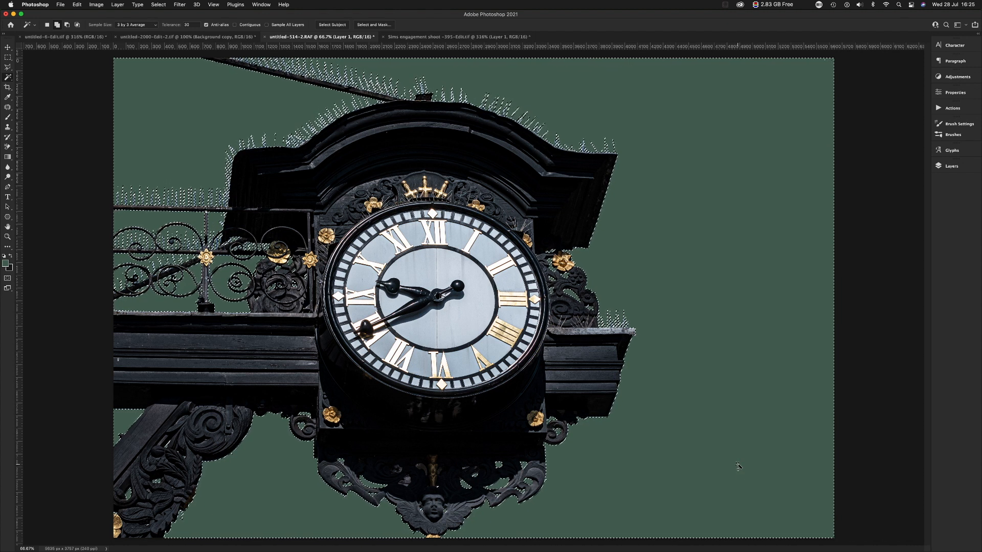
{"action": "key", "text": "super+d"}
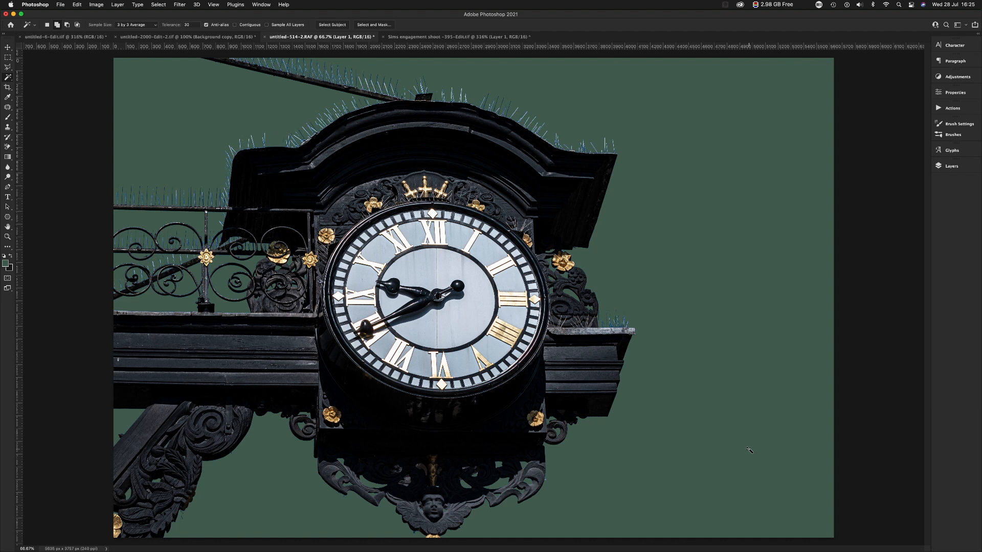
{"action": "key", "text": "super+z"}
{"action": "key", "text": "super+z"}
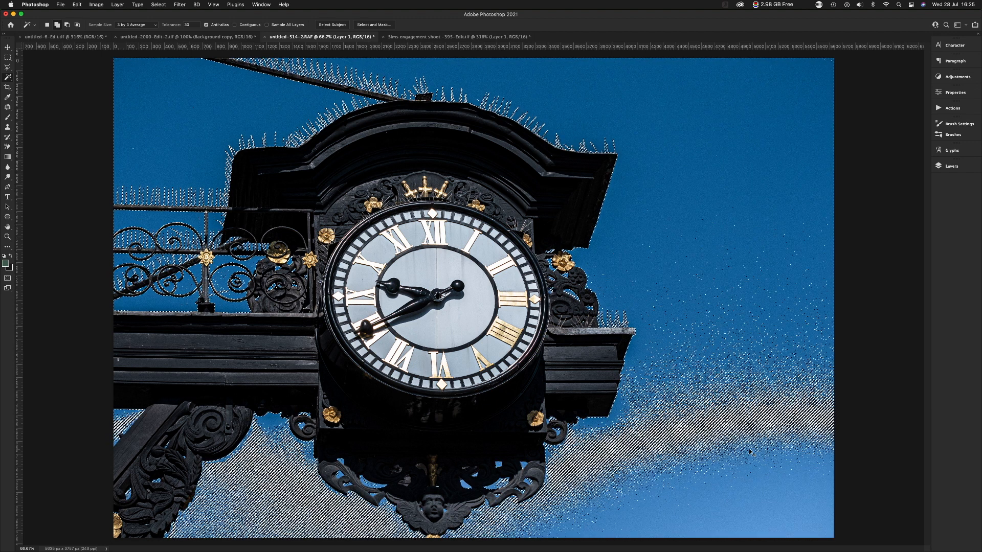
{"action": "key", "text": "super+d"}
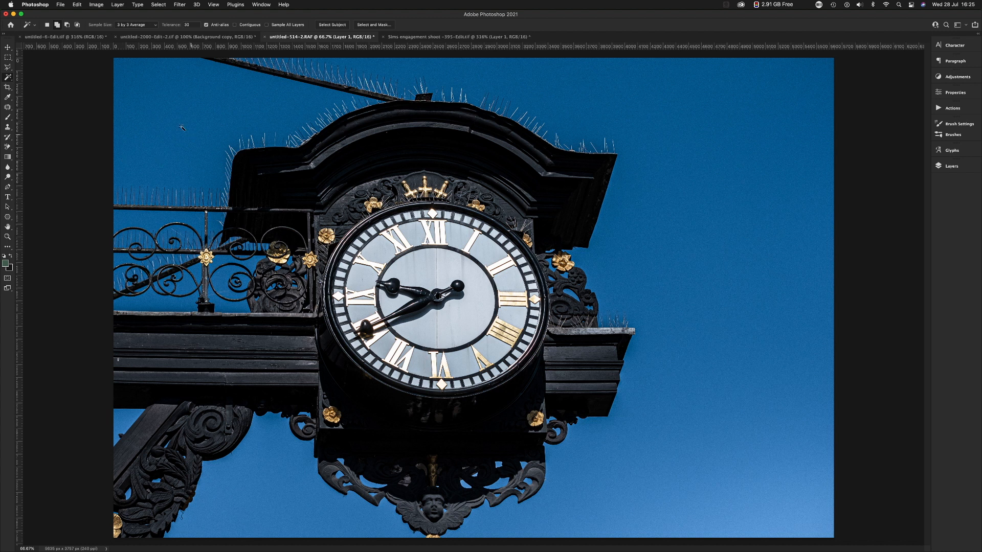
Return to the church photo, select the main roof with an enlarged Quick Selection Tool brush and clear the selection.
{"action": "mouse_move", "coordinate": [7, 77]}
{"action": "left_mouse_down"}
{"action": "mouse_move", "coordinate": [26, 76]}
{"action": "mouse_move", "coordinate": [29, 93]}
{"action": "left_mouse_up"}
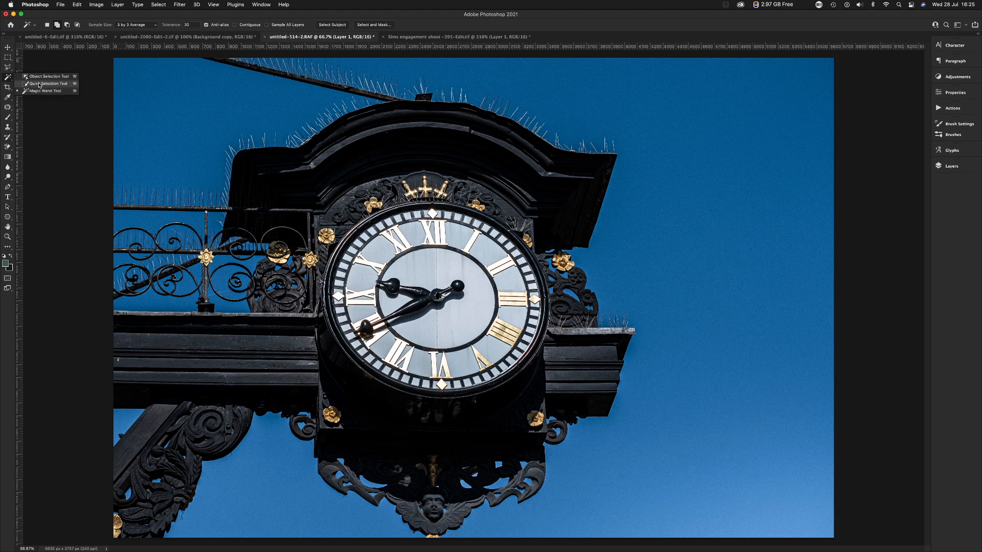
{"action": "left_click", "coordinate": [46, 83]}
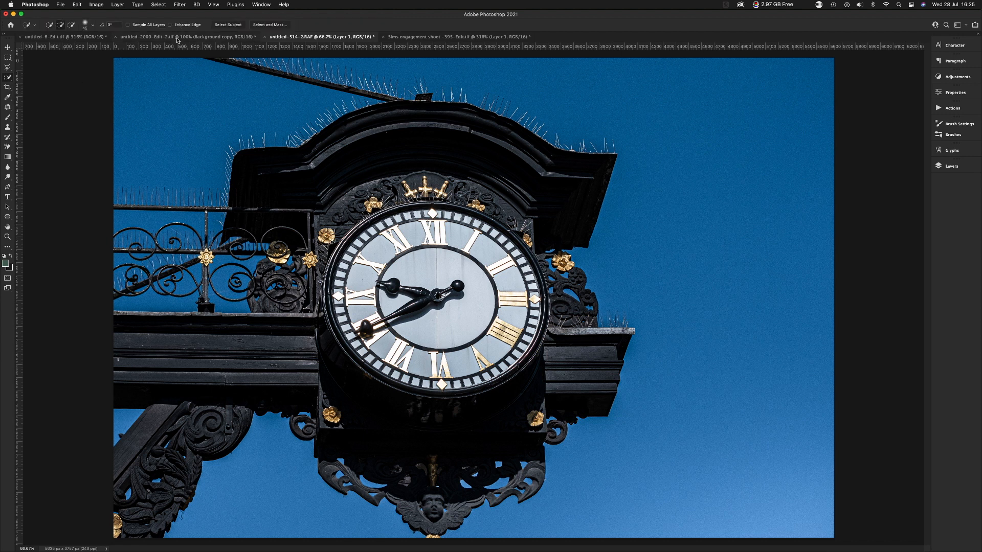
{"action": "left_click", "coordinate": [176, 36]}
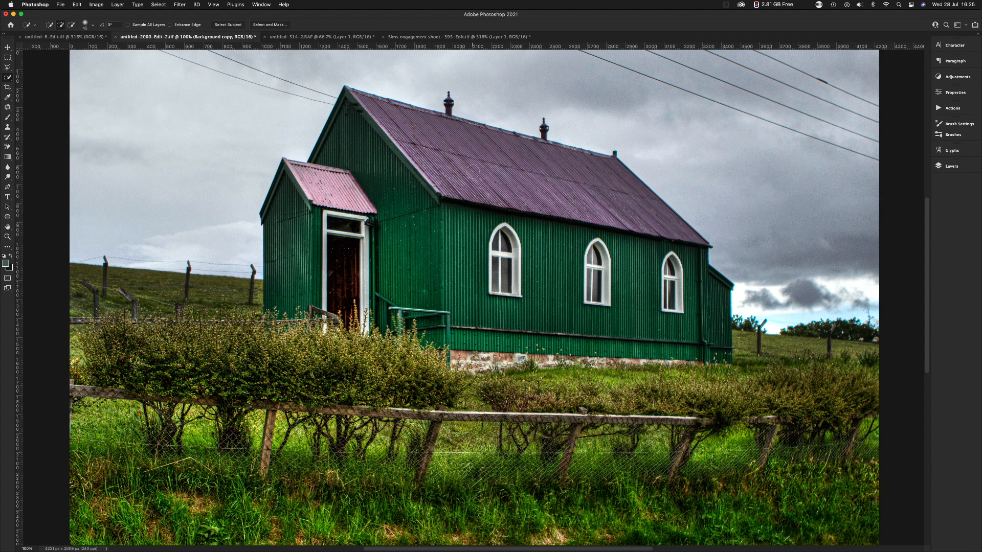
{"action": "key", "text": "bracketright"}
{"action": "key", "text": "bracketright"}
{"action": "key", "text": "bracketright"}
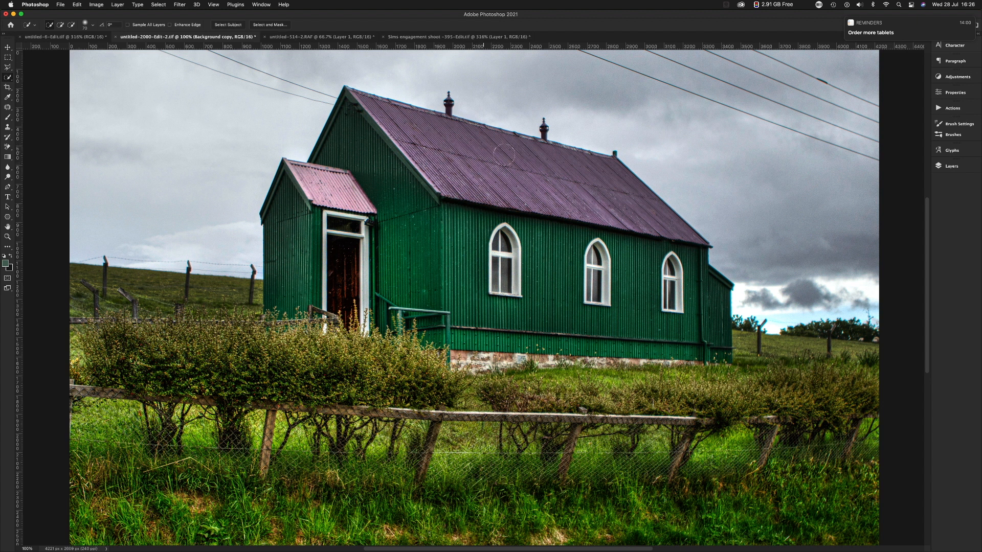
{"action": "left_click", "coordinate": [8, 78]}
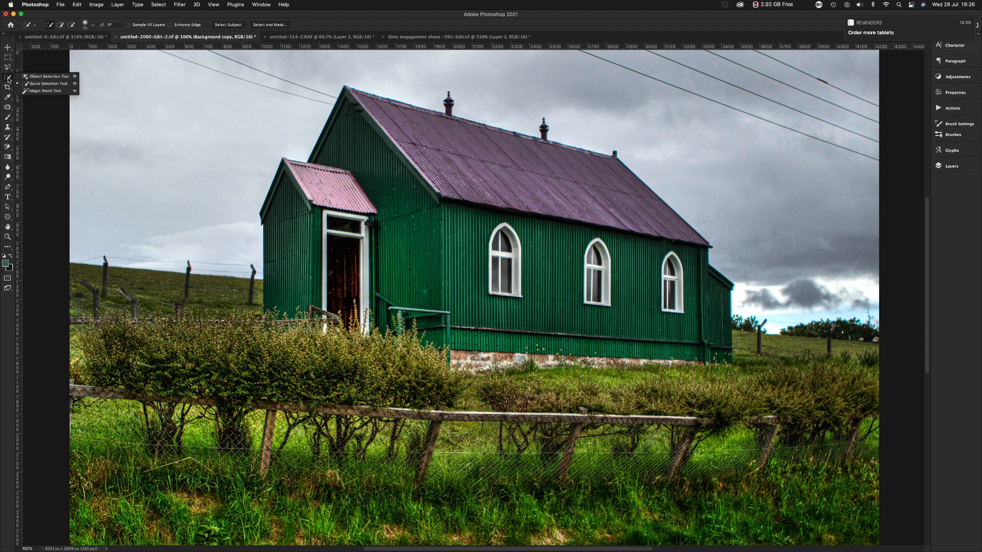
{"action": "left_click", "coordinate": [43, 85]}
{"action": "left_click_drag", "start_coordinate": [422, 132], "coordinate": [488, 155]}
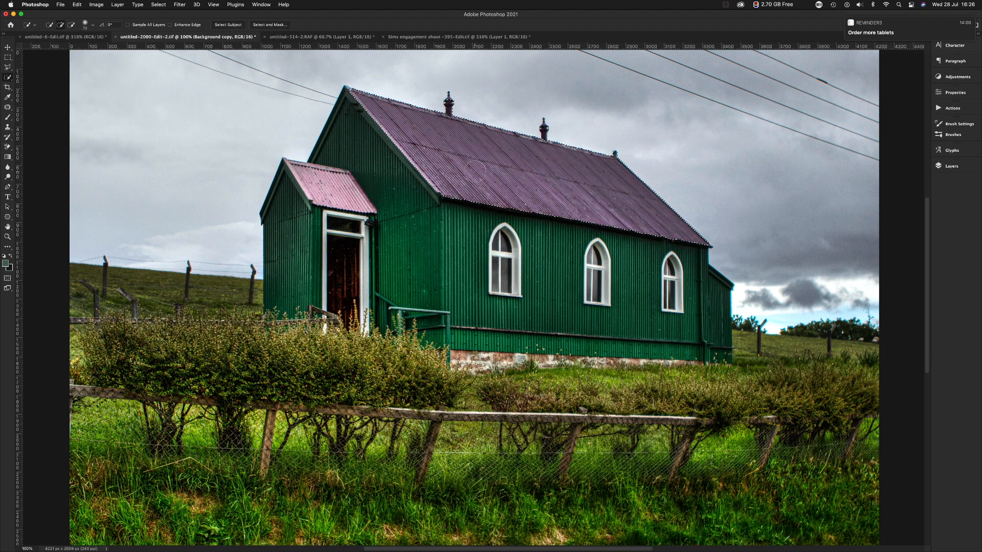
{"action": "key", "text": "super+d"}
Adjust the Quick Selection brush size down and up, and brush across the main roof to select it again.
{"action": "key", "text": "bracketleft"}
{"action": "key", "text": "bracketleft"}
{"action": "key", "text": "bracketleft"}
{"action": "key", "text": "bracketright"}
{"action": "key", "text": "bracketright"}
{"action": "key", "text": "bracketright"}
{"action": "key", "text": "bracketright"}
{"action": "key", "text": "bracketright"}
{"action": "mouse_move", "coordinate": [464, 158]}
{"action": "left_mouse_down"}
{"action": "mouse_move", "coordinate": [538, 165]}
{"action": "mouse_move", "coordinate": [543, 144]}
{"action": "mouse_move", "coordinate": [585, 217]}
{"action": "mouse_move", "coordinate": [535, 185]}
{"action": "left_mouse_up"}
Subtract the area around the front chimney's base from the roof selection with the Lasso Tool, and fit the photo in view.
{"action": "left_click", "coordinate": [8, 67]}
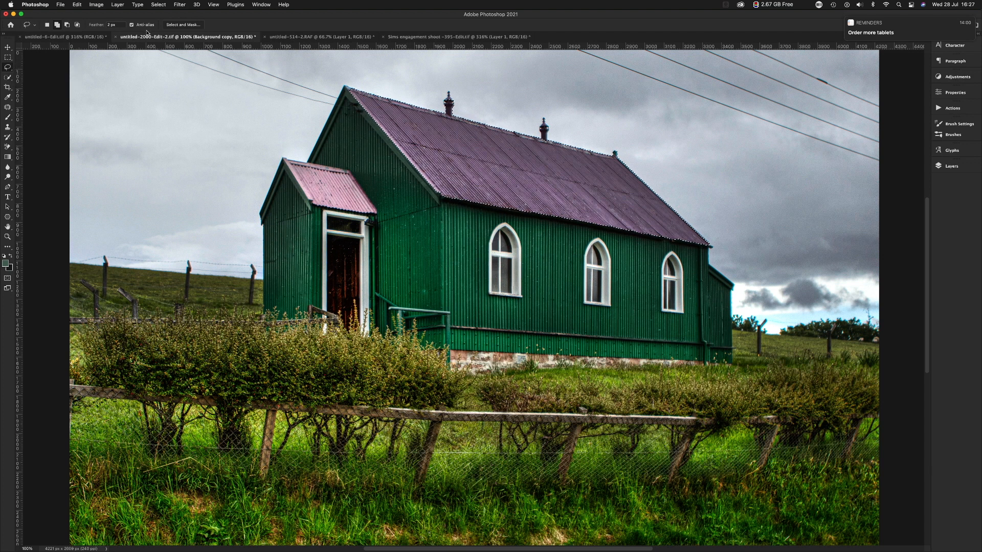
{"action": "left_click", "coordinate": [68, 25]}
{"action": "left_click_drag", "start_coordinate": [445, 107], "coordinate": [473, 120]}
{"action": "mouse_move", "coordinate": [435, 73]}
{"action": "left_mouse_down"}
{"action": "mouse_move", "coordinate": [484, 95]}
{"action": "mouse_move", "coordinate": [483, 119]}
{"action": "mouse_move", "coordinate": [470, 128]}
{"action": "mouse_move", "coordinate": [434, 113]}
{"action": "mouse_move", "coordinate": [429, 70]}
{"action": "mouse_move", "coordinate": [435, 122]}
{"action": "mouse_move", "coordinate": [438, 109]}
{"action": "mouse_move", "coordinate": [469, 130]}
{"action": "mouse_move", "coordinate": [443, 124]}
{"action": "mouse_move", "coordinate": [433, 102]}
{"action": "left_mouse_up"}
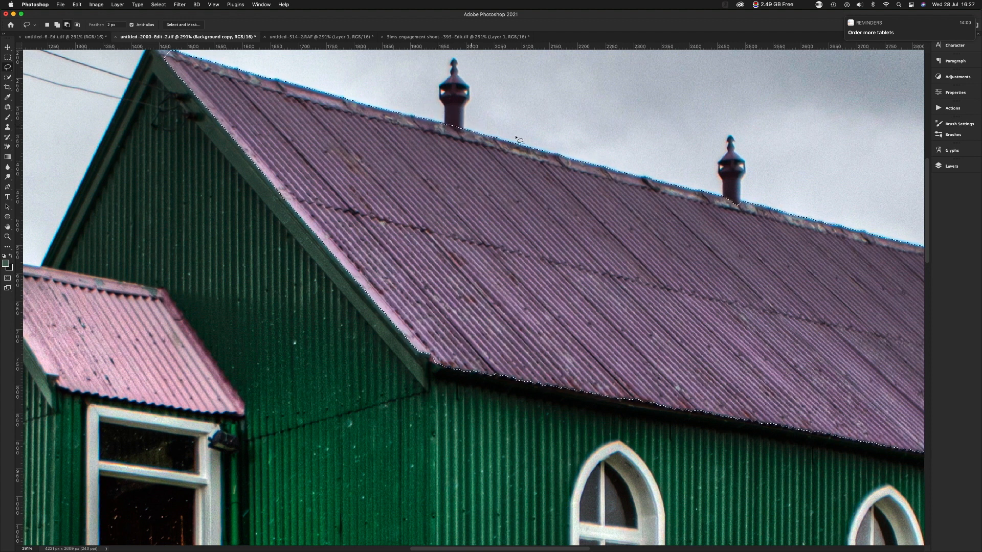
{"action": "mouse_move", "coordinate": [469, 128]}
{"action": "left_mouse_down"}
{"action": "mouse_move", "coordinate": [460, 134]}
{"action": "mouse_move", "coordinate": [444, 119]}
{"action": "mouse_move", "coordinate": [475, 128]}
{"action": "left_mouse_up"}
{"action": "key", "text": "super+0"}
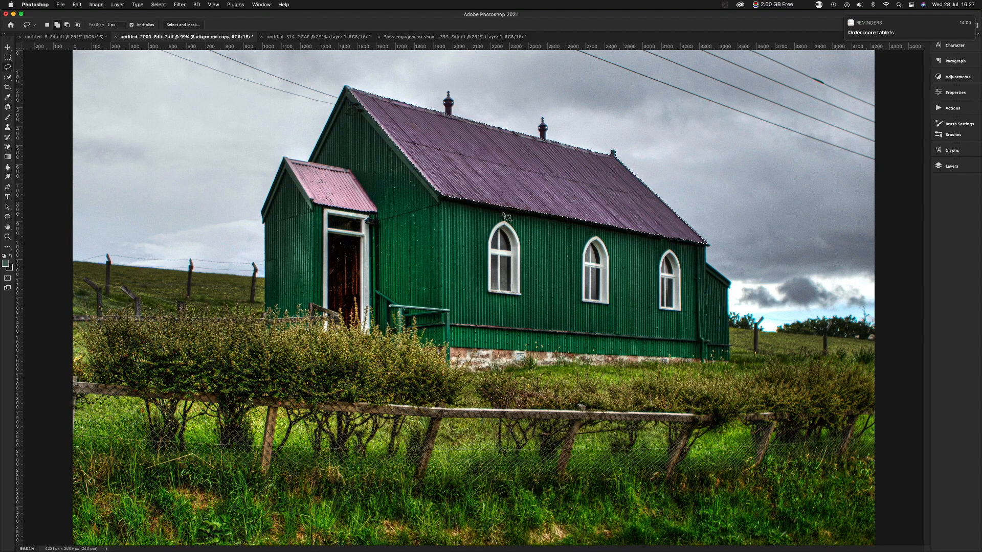
Examine the main roof selection's lower edge along the gutter as far as the far corner, and return to the whole photo.
{"action": "mouse_move", "coordinate": [537, 219]}
{"action": "left_mouse_down"}
{"action": "mouse_move", "coordinate": [587, 254]}
{"action": "mouse_move", "coordinate": [592, 236]}
{"action": "mouse_move", "coordinate": [618, 221]}
{"action": "mouse_move", "coordinate": [542, 201]}
{"action": "left_mouse_up"}
{"action": "scroll", "coordinate": [542, 202], "scroll_direction": "right", "scroll_amount": 15}
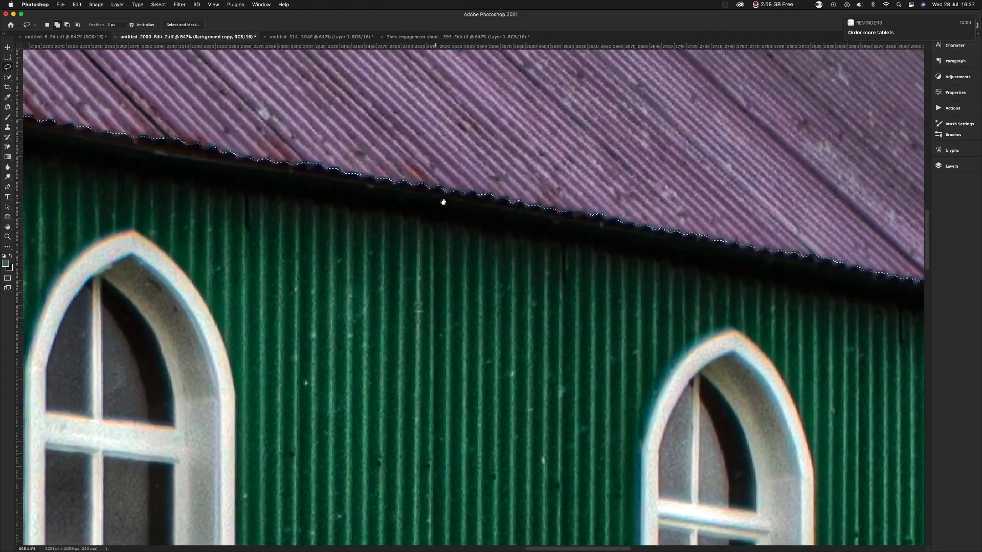
{"action": "scroll", "coordinate": [531, 237], "scroll_direction": "right", "scroll_amount": 10}
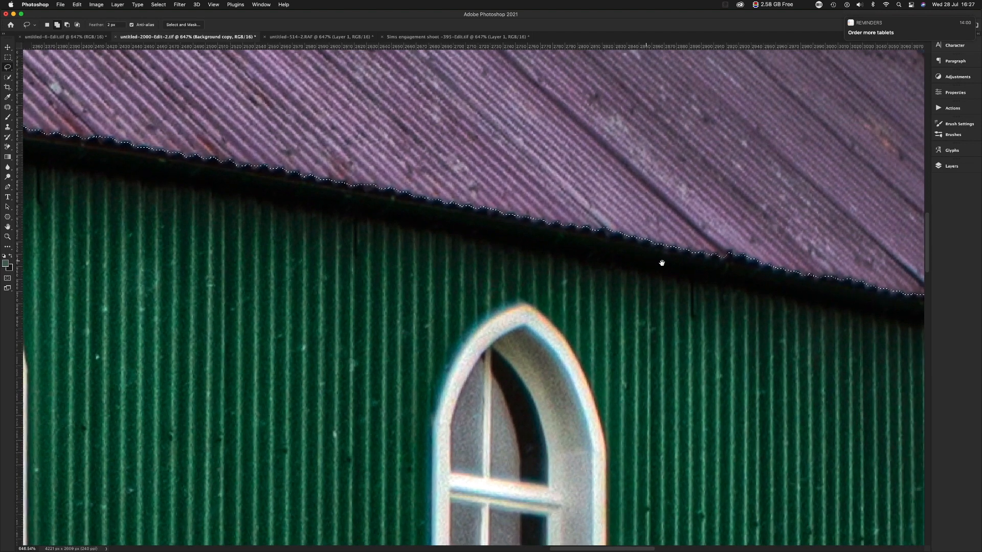
{"action": "scroll", "coordinate": [652, 242], "scroll_direction": "right", "scroll_amount": 8}
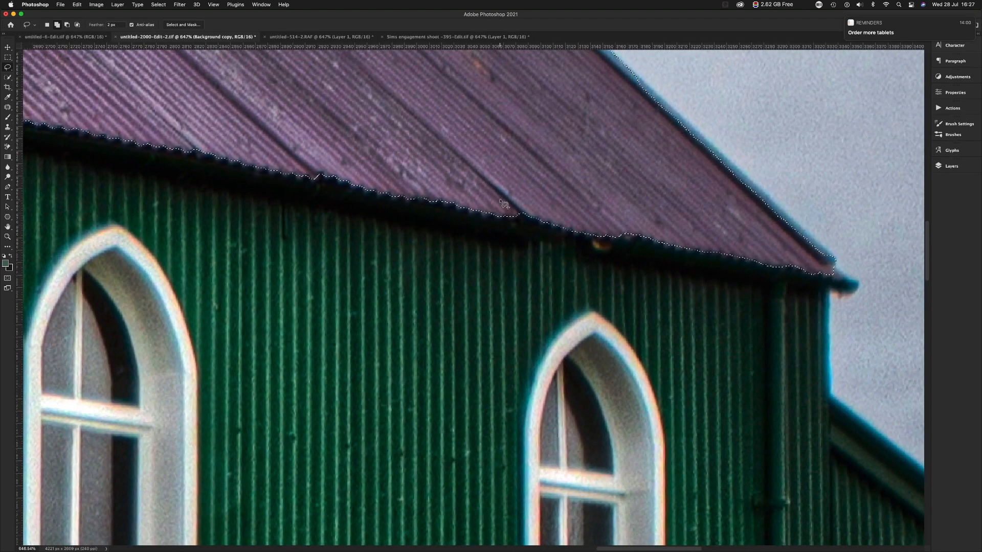
{"action": "key", "text": "super+minus"}
{"action": "key", "text": "super+minus"}
{"action": "key", "text": "super+minus"}
{"action": "key", "text": "super+minus"}
{"action": "key", "text": "super+minus"}
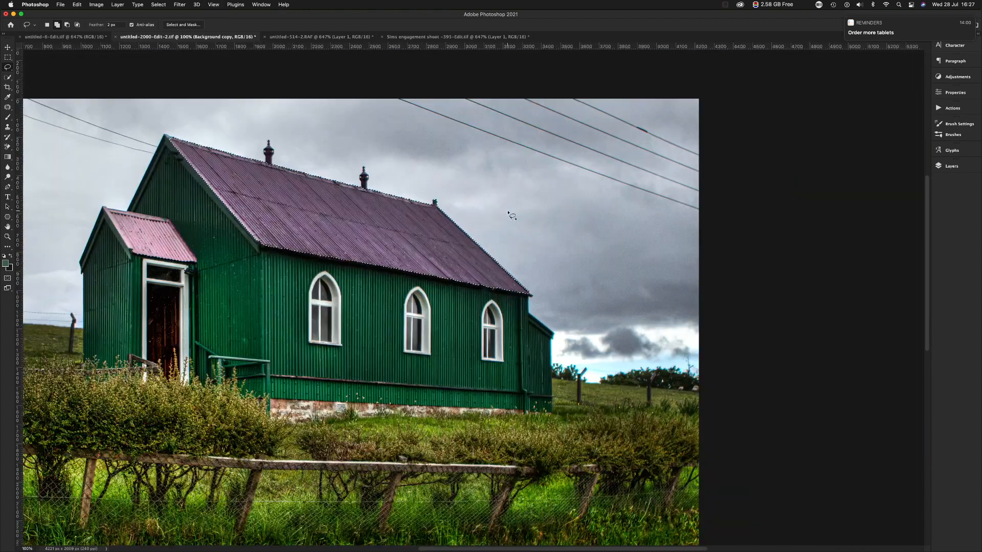
{"action": "key", "text": "super+minus"}
{"action": "key", "text": "super+minus"}
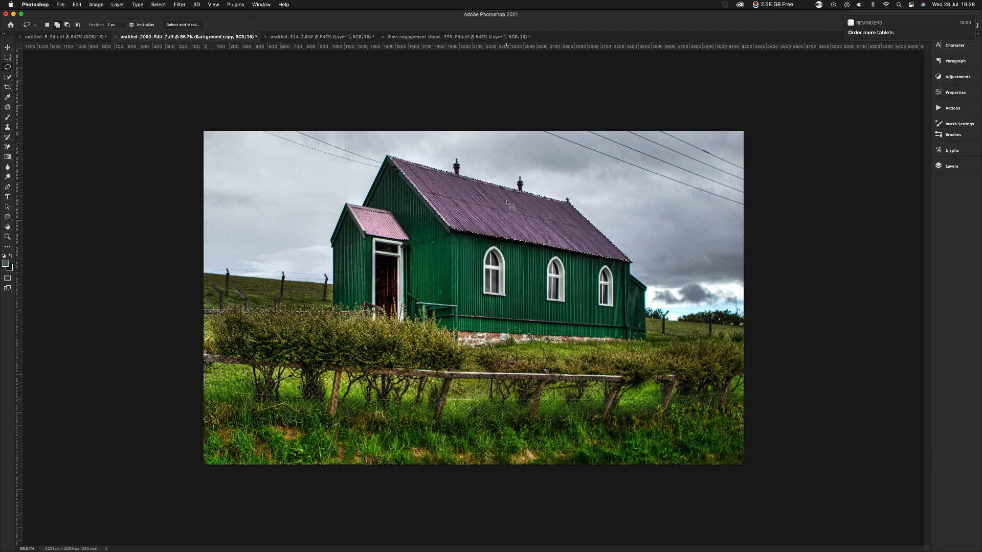
Recolour the selected main roof green with Hue/Saturation, sampling its Magentas and shifting their hue to about -131.
{"action": "key", "text": "super+u"}
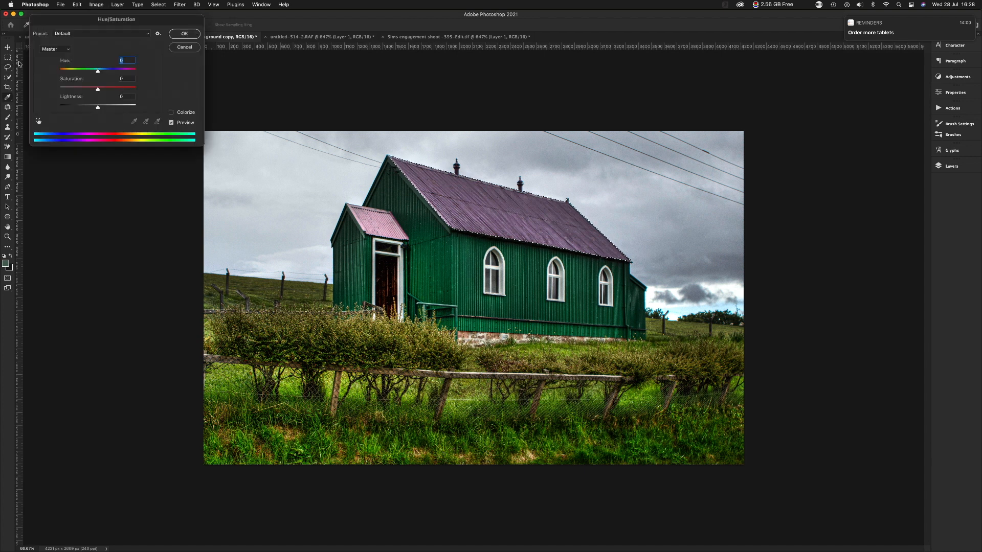
{"action": "left_click", "coordinate": [37, 122]}
{"action": "left_click", "coordinate": [475, 225]}
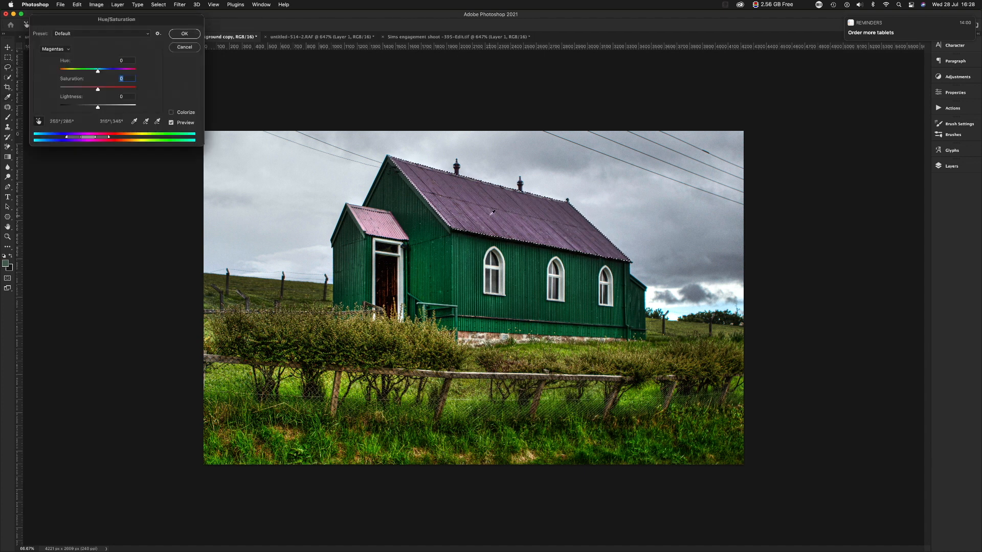
{"action": "left_click_drag", "start_coordinate": [93, 73], "coordinate": [67, 70]}
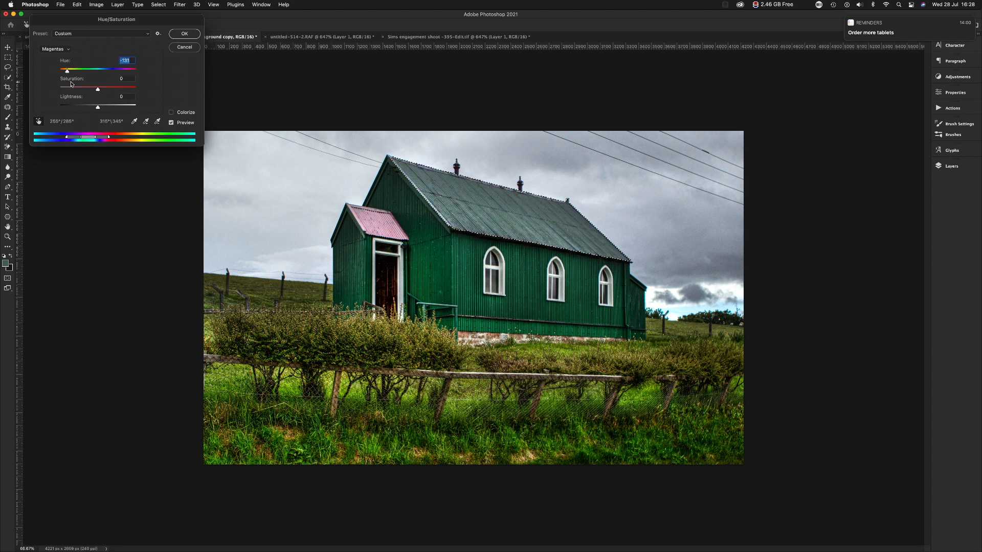
{"action": "left_click", "coordinate": [184, 34]}
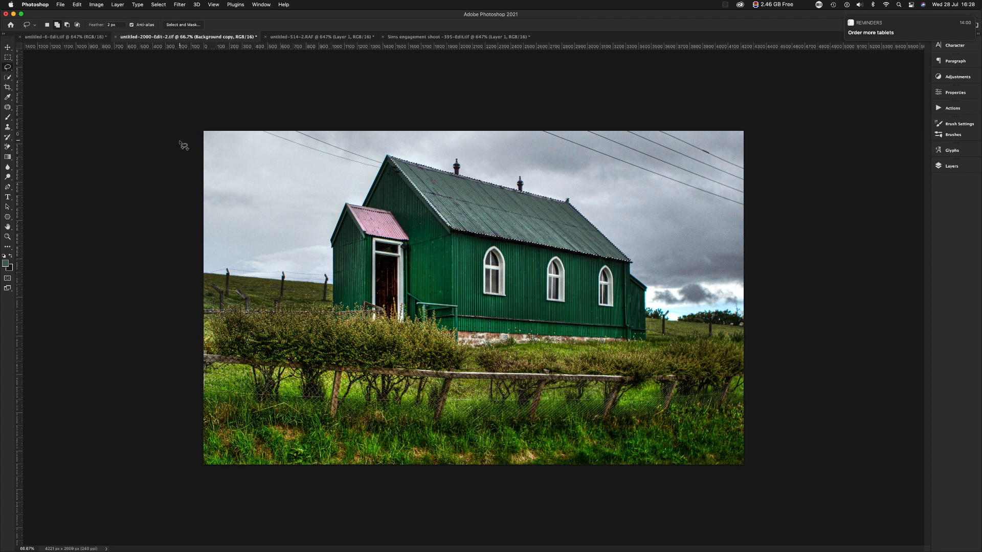
Compare the recoloured roof with the original by toggling the visibility of the Background copy and Layer 1 layers.
{"action": "left_click", "coordinate": [951, 166]}
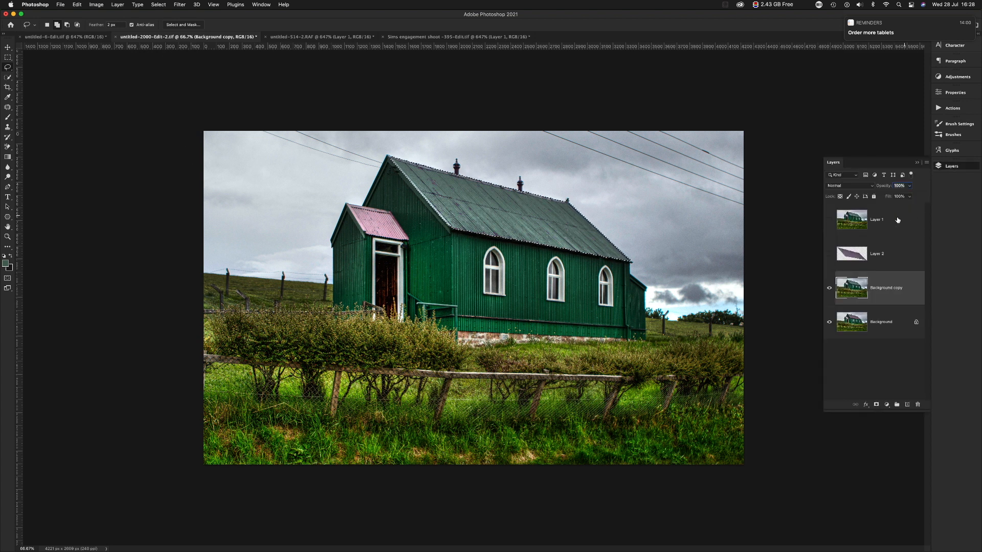
{"action": "left_click", "coordinate": [829, 288]}
{"action": "left_click", "coordinate": [828, 290]}
{"action": "left_click", "coordinate": [829, 222]}
{"action": "left_click", "coordinate": [829, 221]}
{"action": "left_click", "coordinate": [828, 221]}
{"action": "left_click", "coordinate": [829, 290]}
{"action": "left_click", "coordinate": [829, 290]}
{"action": "left_click", "coordinate": [944, 166]}
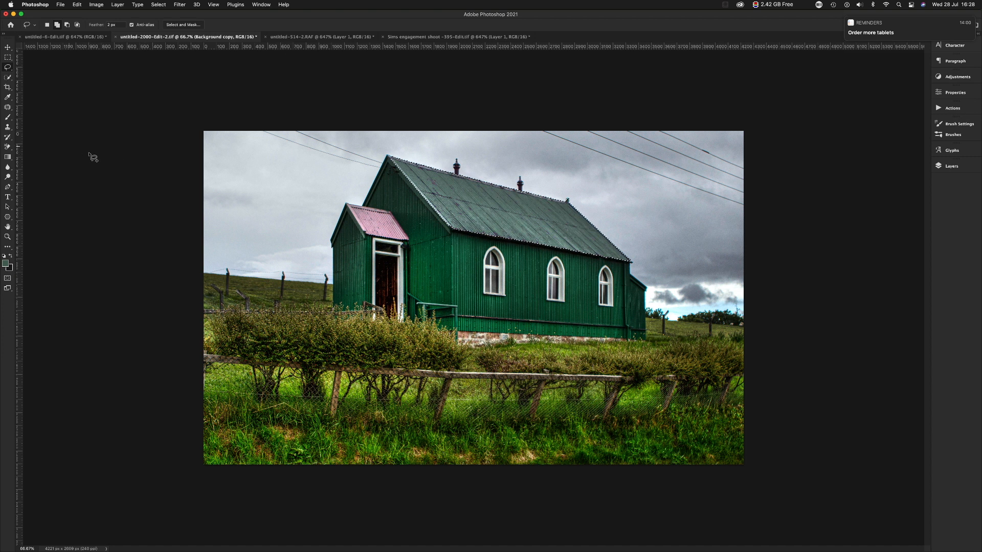
Add the pink porch roof to the selection with the Quick Selection Tool.
{"action": "left_click", "coordinate": [7, 77]}
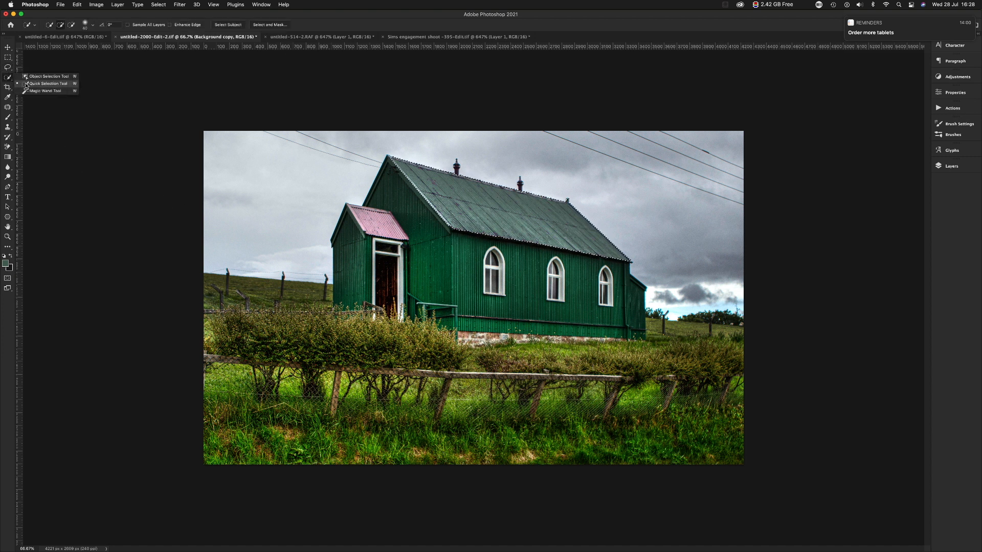
{"action": "left_click", "coordinate": [70, 85]}
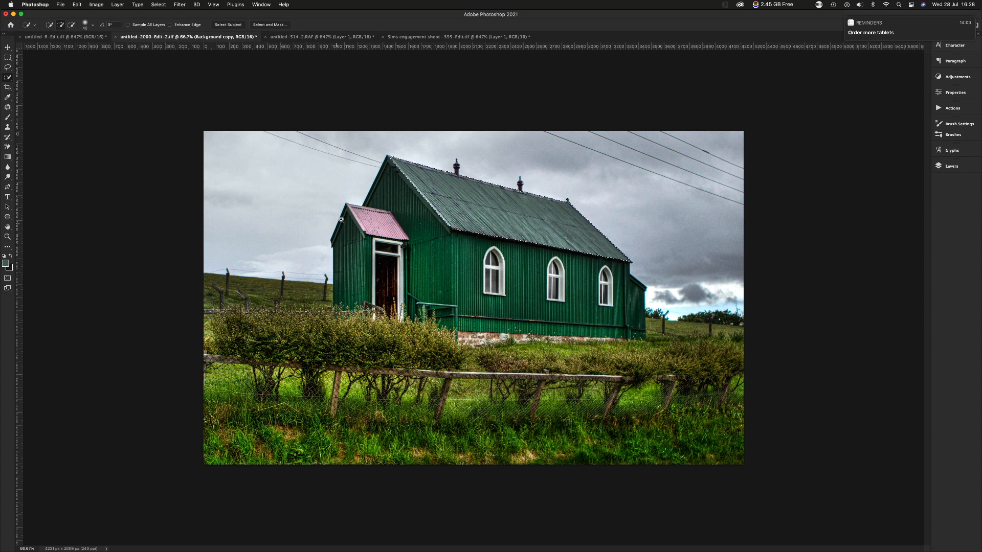
{"action": "scroll", "coordinate": [388, 230], "scroll_direction": "up", "scroll_amount": 5}
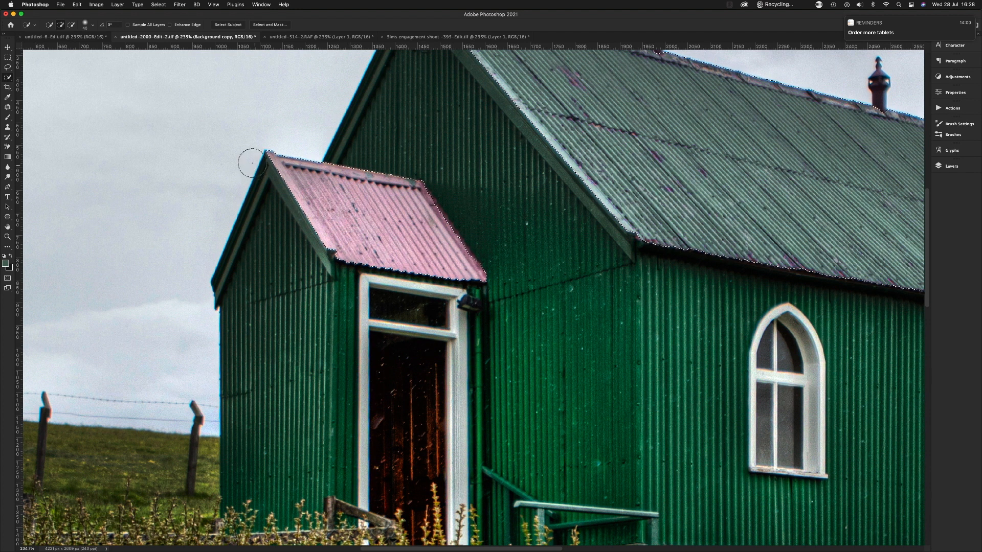
Recolour the porch roof with Hue/Saturation, sampling its Reds and setting their hue to -180 and lightness to -37.
{"action": "key", "text": "super+u"}
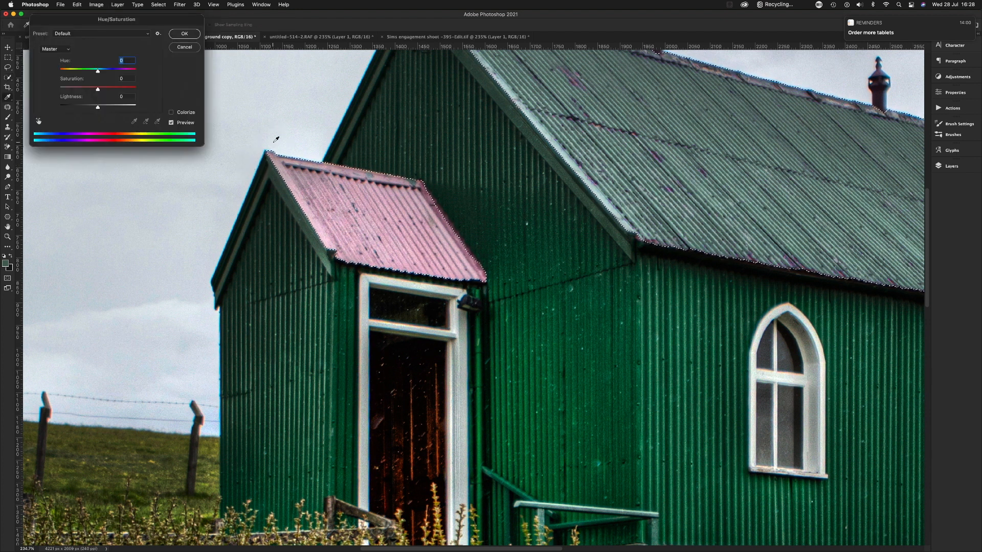
{"action": "left_click", "coordinate": [39, 121]}
{"action": "left_click", "coordinate": [338, 207]}
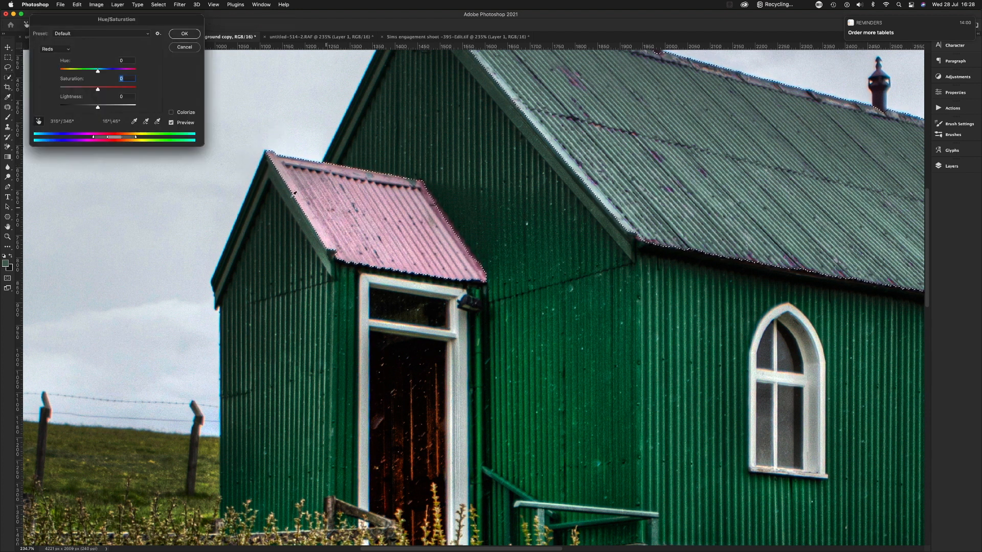
{"action": "left_click_drag", "start_coordinate": [97, 71], "coordinate": [59, 70]}
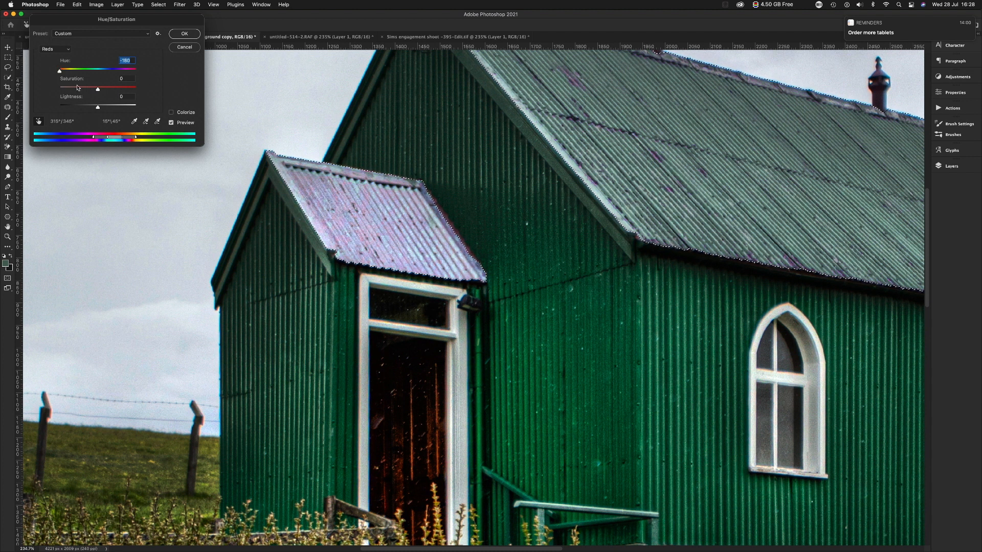
{"action": "left_click", "coordinate": [85, 106]}
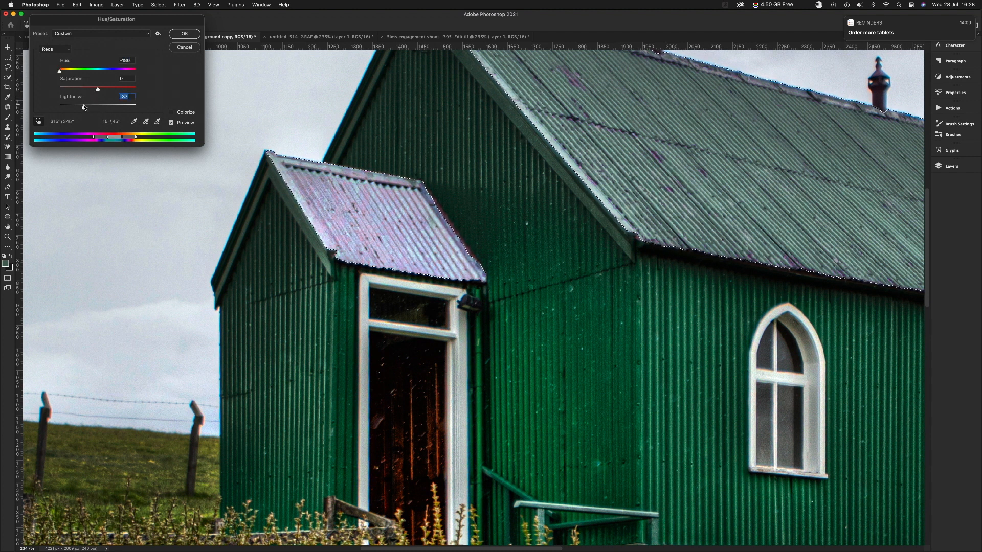
{"action": "key", "text": "super+minus"}
{"action": "key", "text": "super+minus"}
{"action": "key", "text": "super+minus"}
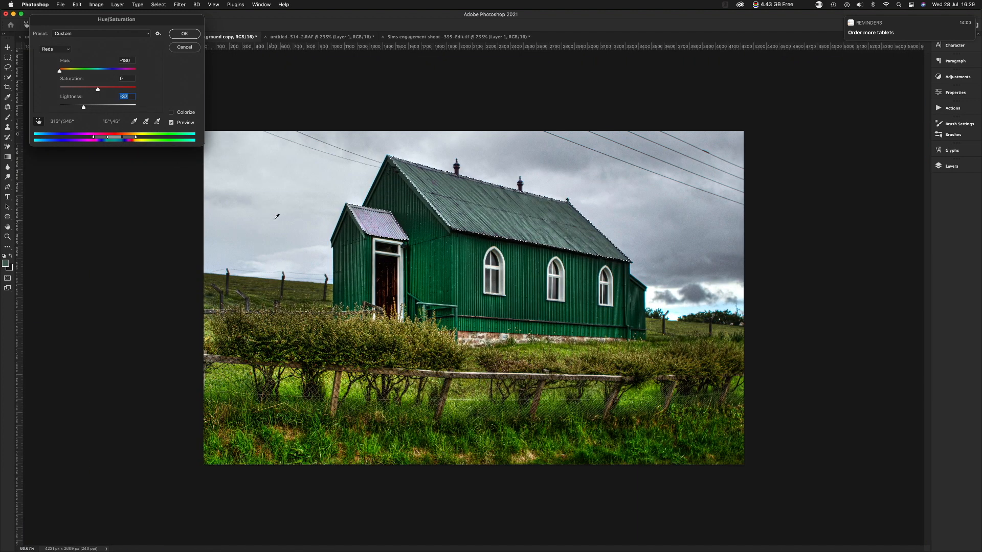
{"action": "key", "text": "shift+Tab"}
{"action": "left_click", "coordinate": [184, 33]}
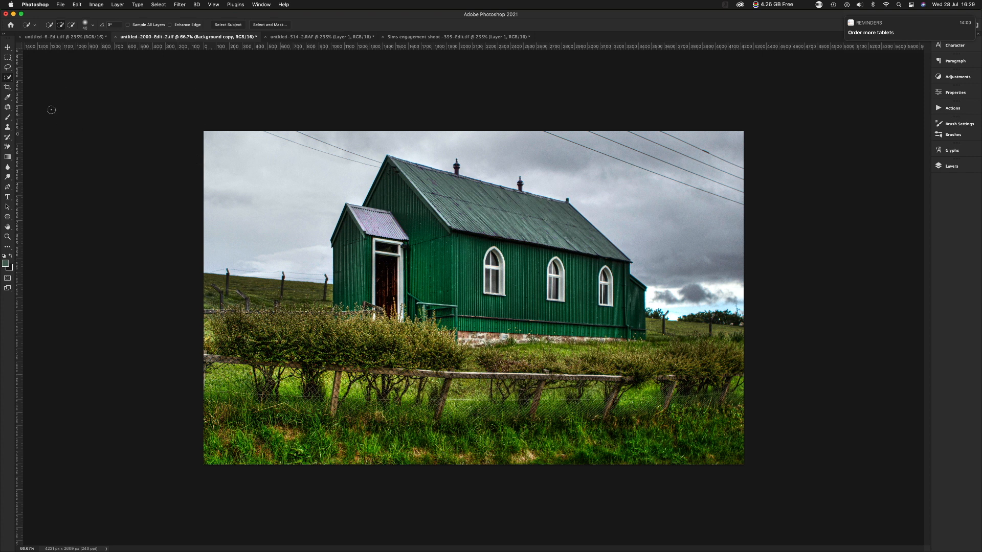
Review the Magnetic Lasso Tool's options and the Quick Selection Tool's brush settings.
{"action": "left_click", "coordinate": [8, 69]}
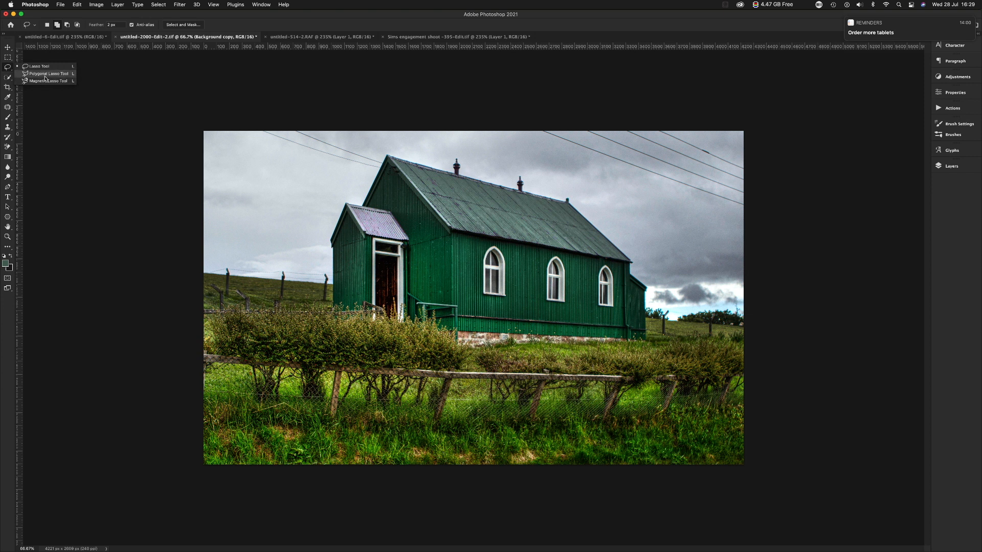
{"action": "left_click", "coordinate": [45, 80]}
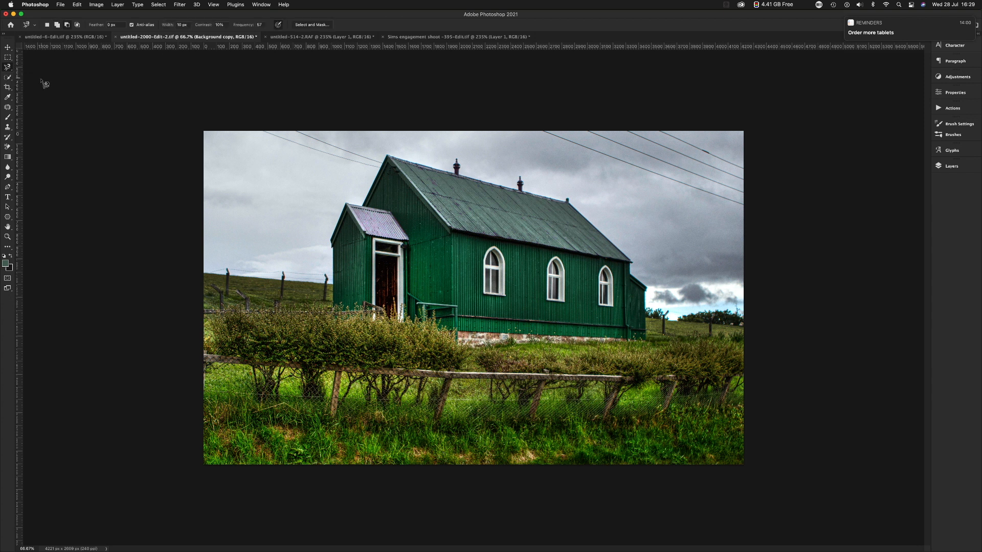
{"action": "left_click", "coordinate": [9, 79]}
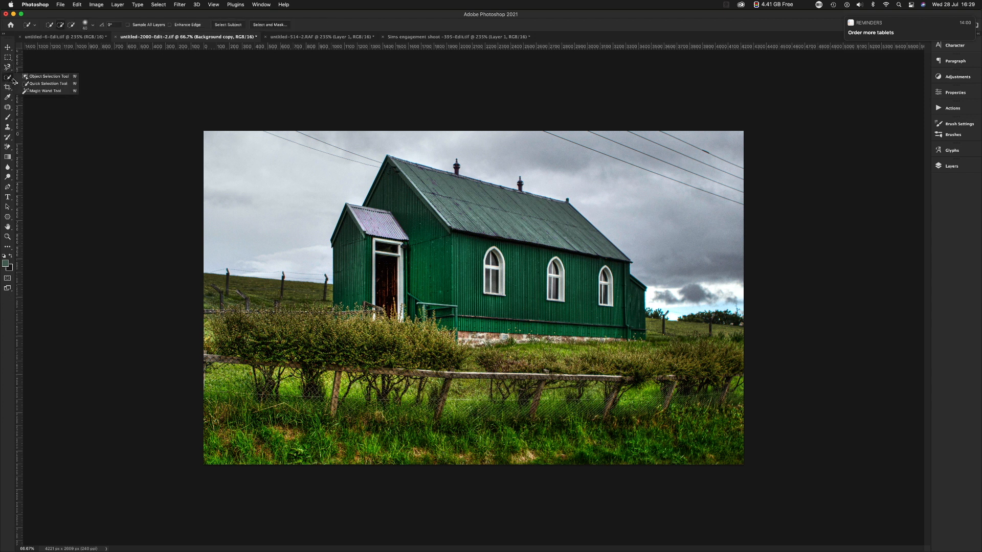
{"action": "left_click", "coordinate": [53, 85]}
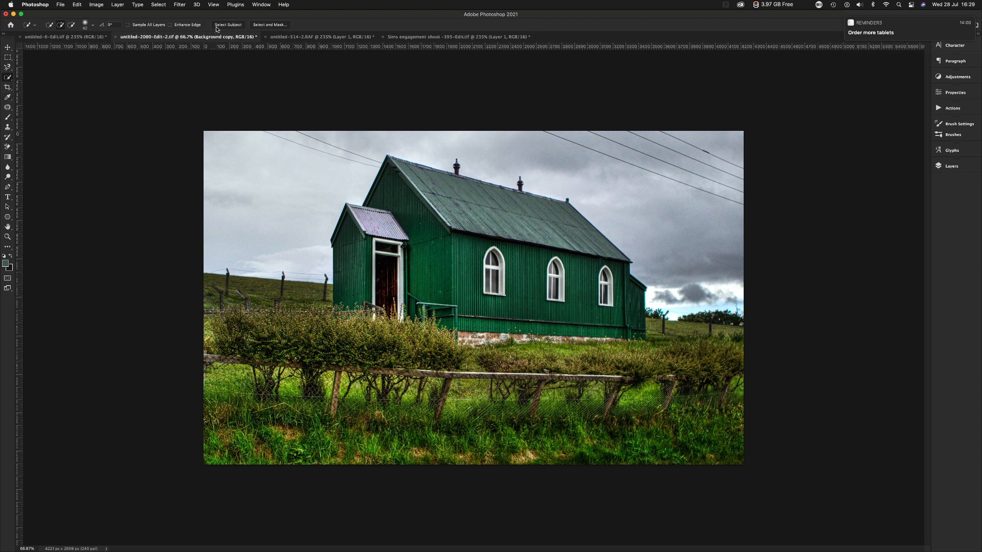
{"action": "left_click", "coordinate": [93, 25]}
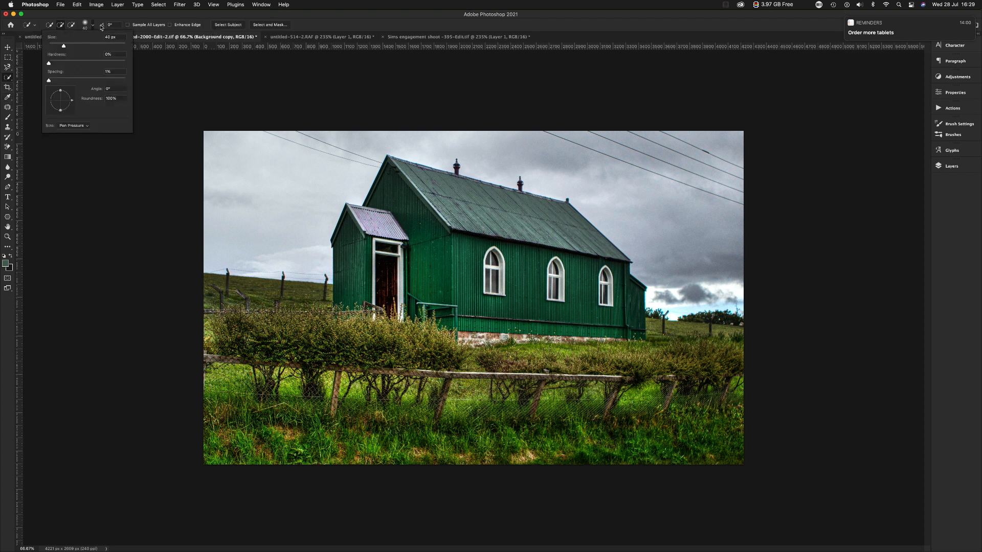
{"action": "left_click", "coordinate": [305, 22]}
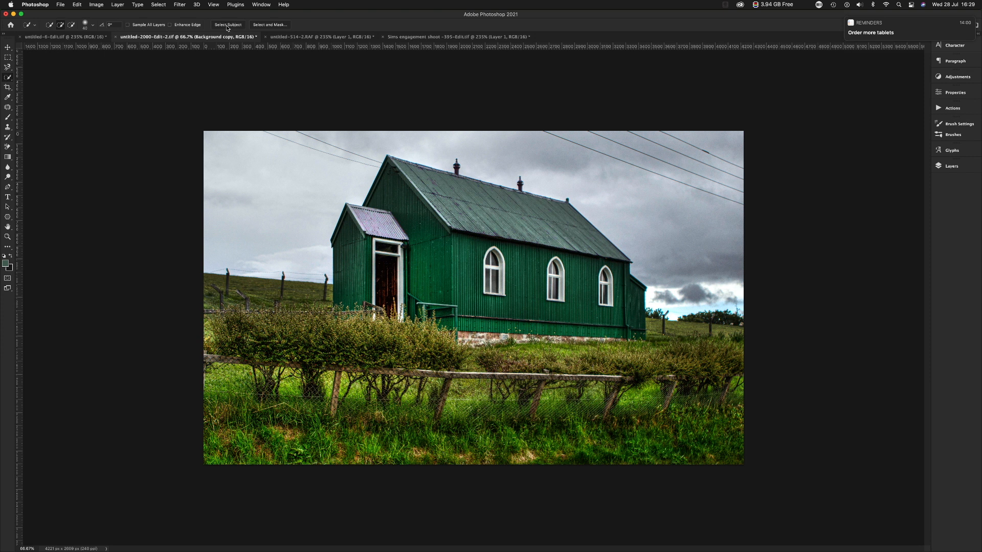
Switch to the photo of the couple at the metal shutter and select both people automatically with Select Subject.
{"action": "left_click", "coordinate": [403, 37]}
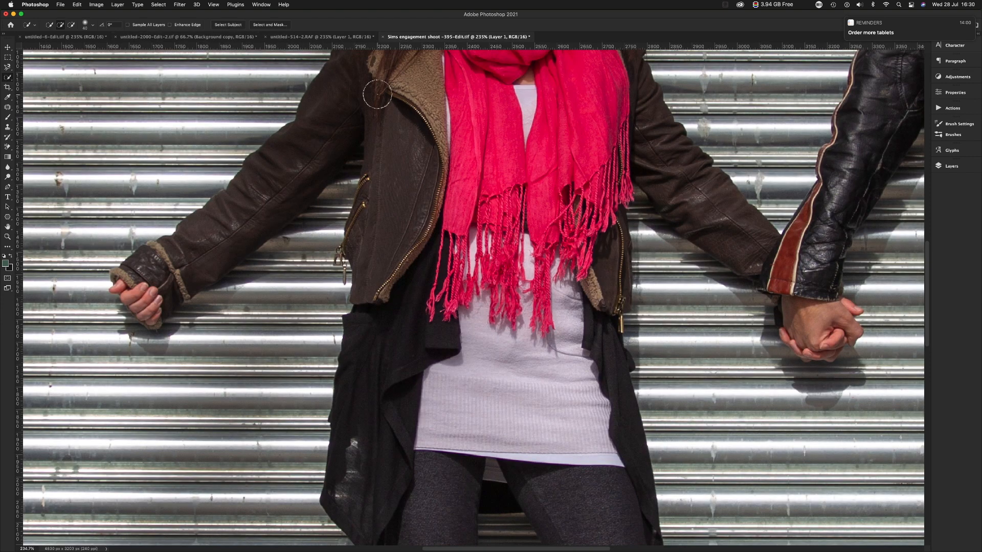
{"action": "key", "text": "super+0"}
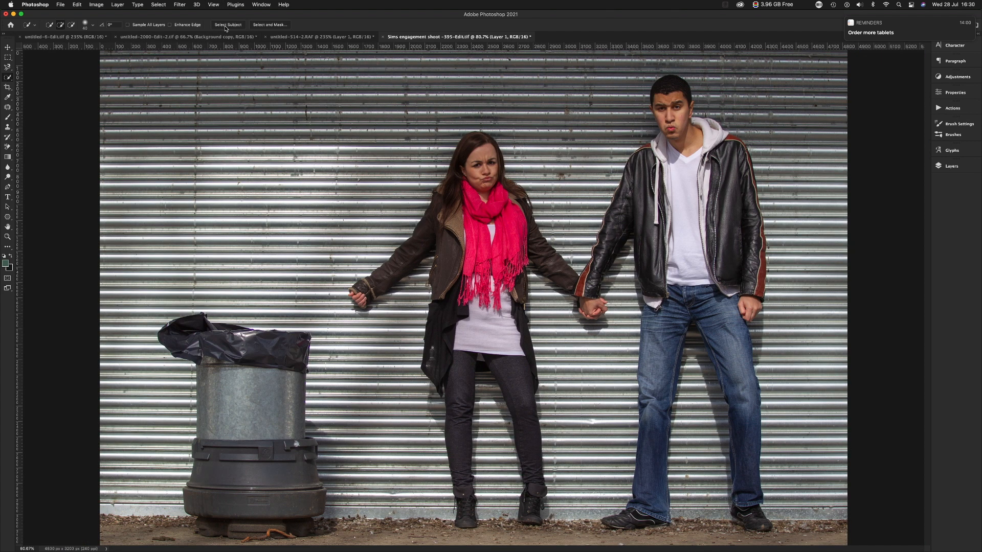
{"action": "left_click", "coordinate": [8, 129]}
{"action": "left_click", "coordinate": [7, 79]}
{"action": "left_click", "coordinate": [228, 25]}
{"action": "left_click_drag", "start_coordinate": [429, 266], "coordinate": [481, 304]}
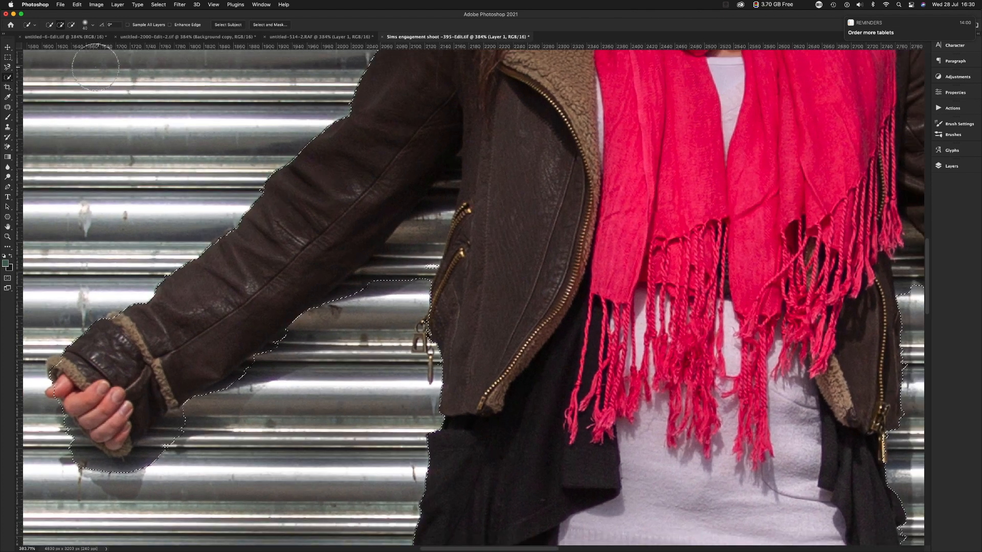
Try outlining the shutter gap between the woman's outstretched arm and jacket with the Polygonal Lasso Tool, and undo it.
{"action": "left_click", "coordinate": [7, 67]}
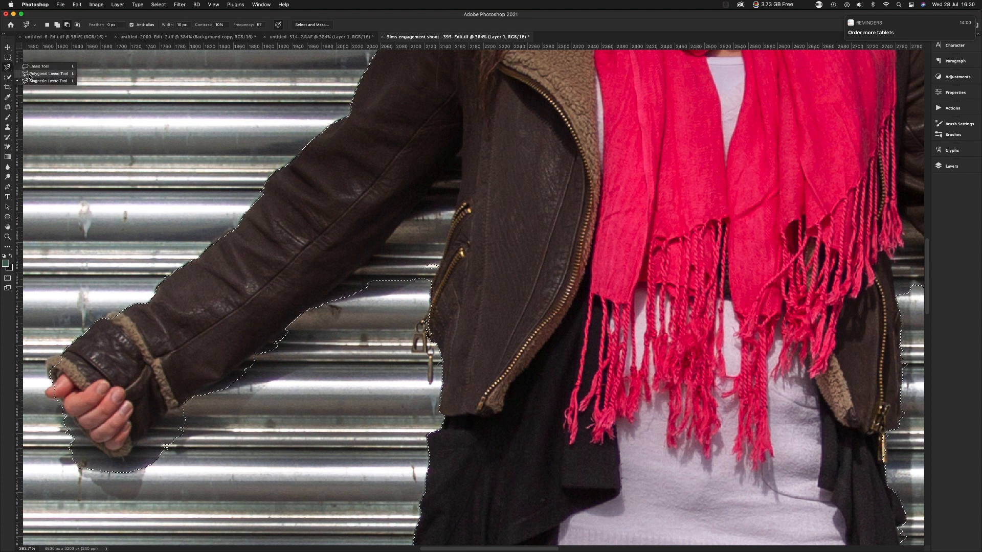
{"action": "left_click", "coordinate": [47, 73]}
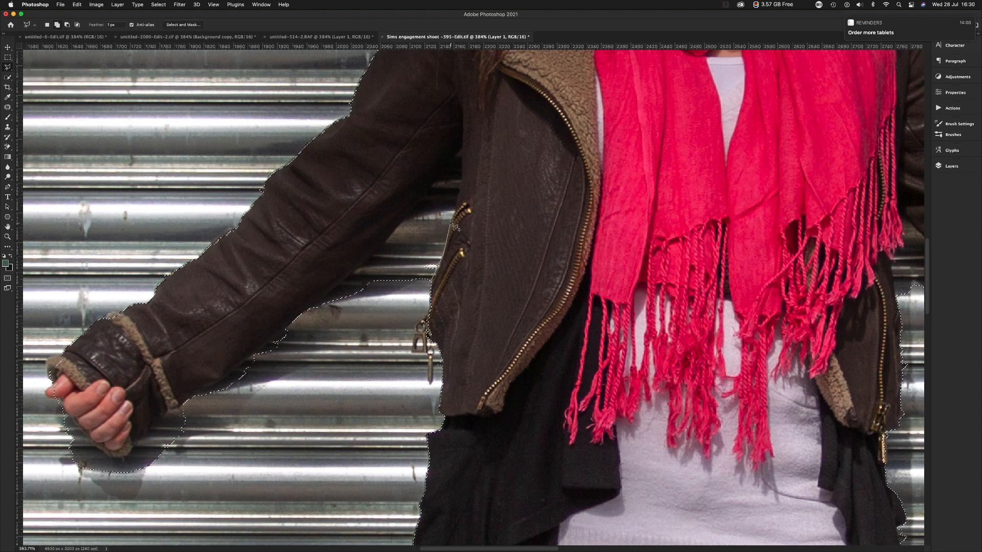
{"action": "left_click", "coordinate": [459, 198]}
{"action": "left_click", "coordinate": [436, 181]}
{"action": "left_click", "coordinate": [411, 201]}
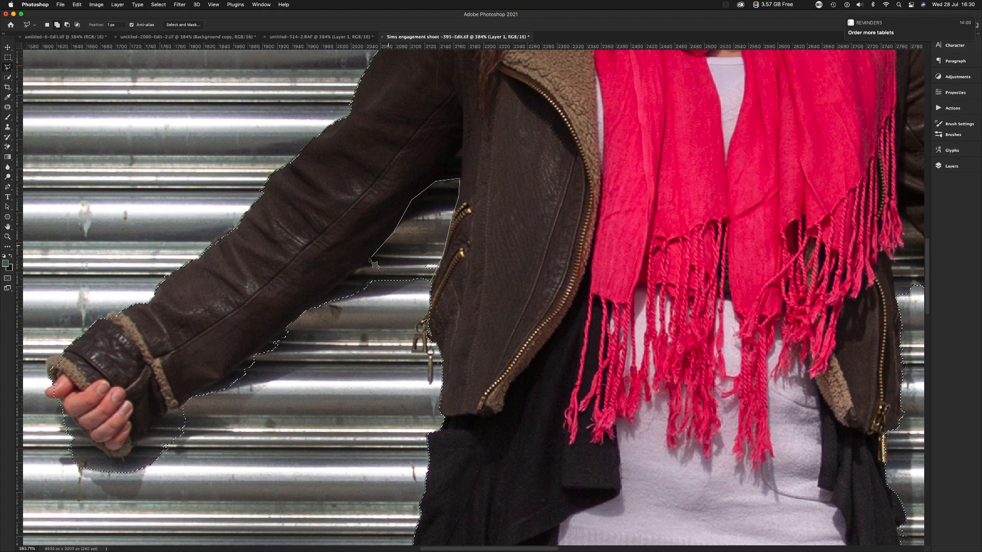
{"action": "left_click", "coordinate": [306, 312]}
{"action": "left_click", "coordinate": [335, 387]}
{"action": "left_click", "coordinate": [430, 287]}
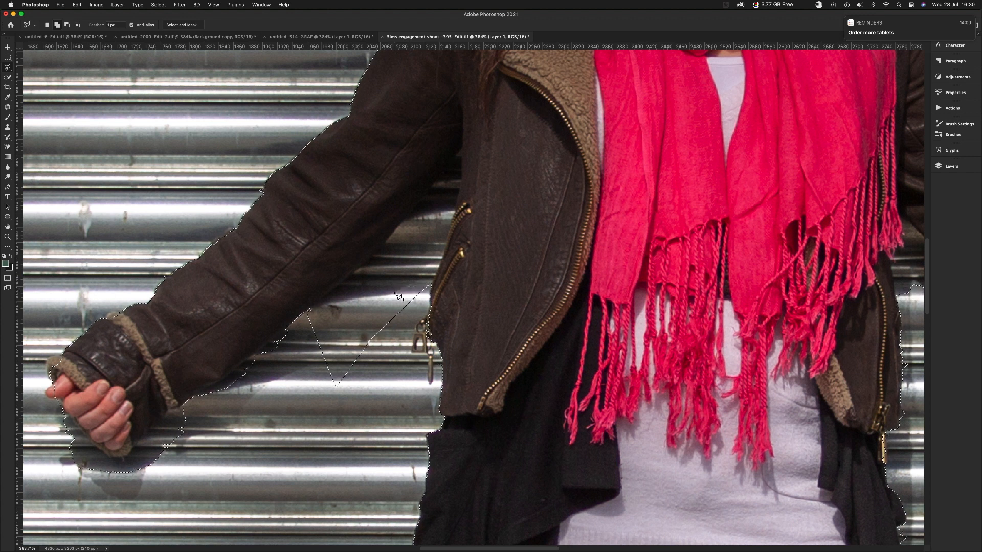
{"action": "key", "text": "super+z"}
Subtract the shutter gap between the woman's outstretched arm and jacket from the selection with the Polygonal Lasso Tool.
{"action": "left_click", "coordinate": [67, 24]}
{"action": "scroll", "coordinate": [435, 289], "scroll_direction": "right", "scroll_amount": 2}
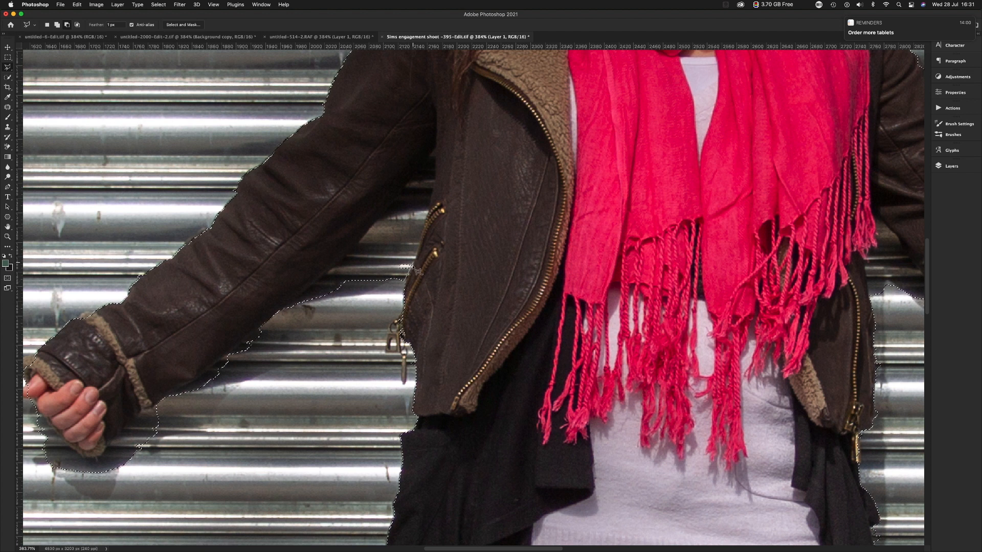
{"action": "mouse_move", "coordinate": [417, 254]}
{"action": "left_mouse_down"}
{"action": "mouse_move", "coordinate": [432, 214]}
{"action": "mouse_move", "coordinate": [415, 208]}
{"action": "mouse_move", "coordinate": [435, 188]}
{"action": "mouse_move", "coordinate": [437, 148]}
{"action": "mouse_move", "coordinate": [283, 317]}
{"action": "mouse_move", "coordinate": [344, 333]}
{"action": "mouse_move", "coordinate": [358, 316]}
{"action": "mouse_move", "coordinate": [394, 308]}
{"action": "mouse_move", "coordinate": [416, 272]}
{"action": "left_mouse_up"}
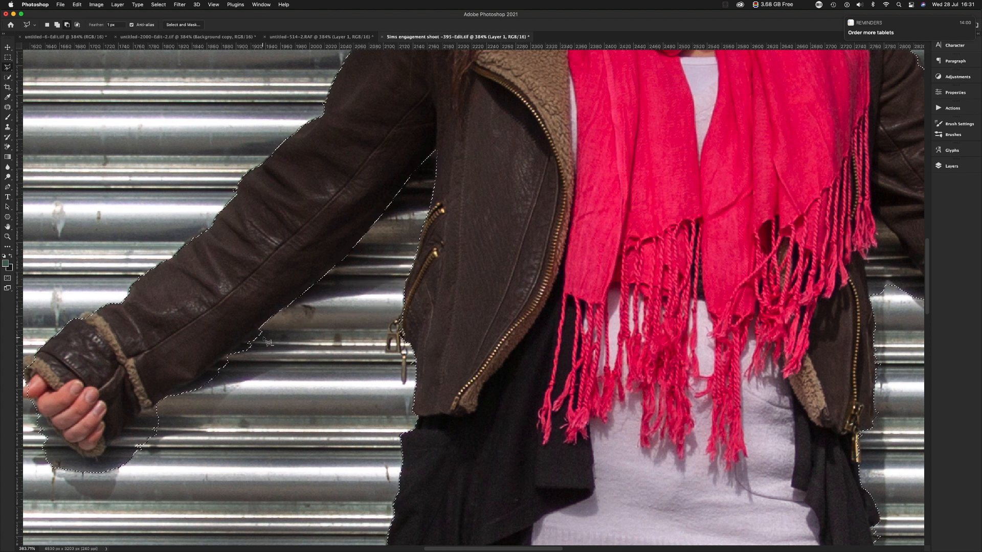
Subtract the shutter areas below the woman's outstretched sleeve and around her clenched fist from the selection with the Polygonal Lasso Tool.
{"action": "left_click_drag", "start_coordinate": [261, 331], "coordinate": [168, 407]}
{"action": "mouse_move", "coordinate": [210, 443]}
{"action": "left_mouse_down"}
{"action": "mouse_move", "coordinate": [284, 396]}
{"action": "mouse_move", "coordinate": [286, 342]}
{"action": "mouse_move", "coordinate": [307, 346]}
{"action": "mouse_move", "coordinate": [267, 328]}
{"action": "mouse_move", "coordinate": [330, 336]}
{"action": "mouse_move", "coordinate": [325, 352]}
{"action": "left_mouse_up"}
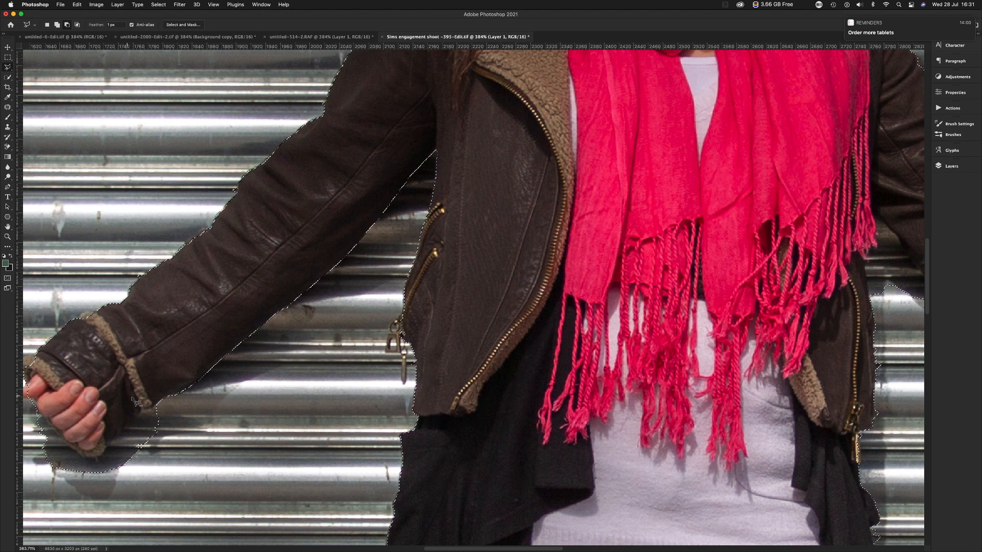
{"action": "left_click_drag", "start_coordinate": [162, 407], "coordinate": [282, 411]}
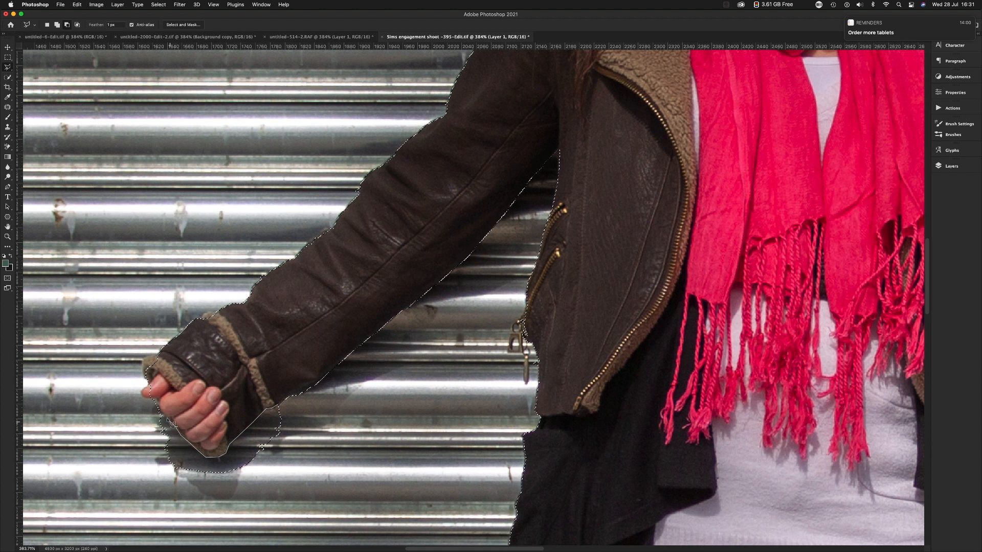
{"action": "left_click", "coordinate": [142, 467]}
{"action": "left_click", "coordinate": [185, 500]}
{"action": "left_click", "coordinate": [293, 488]}
{"action": "left_click", "coordinate": [308, 446]}
{"action": "left_click", "coordinate": [297, 419]}
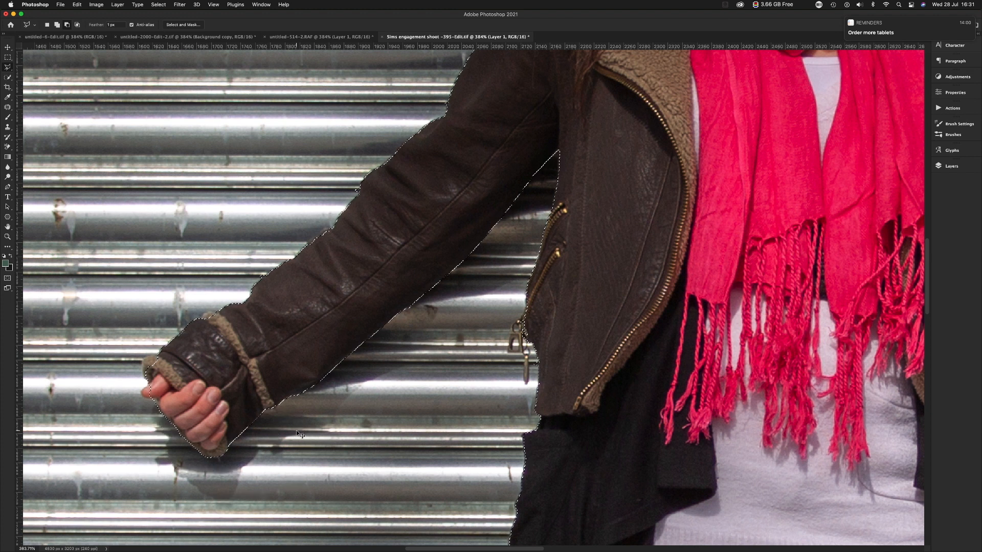
Subtract the shutter gap between the man's sleeve and jacket, down to the couple's joined hands, from the selection.
{"action": "key", "text": "super+minus"}
{"action": "key", "text": "super+minus"}
{"action": "key", "text": "super+minus"}
{"action": "key", "text": "super+minus"}
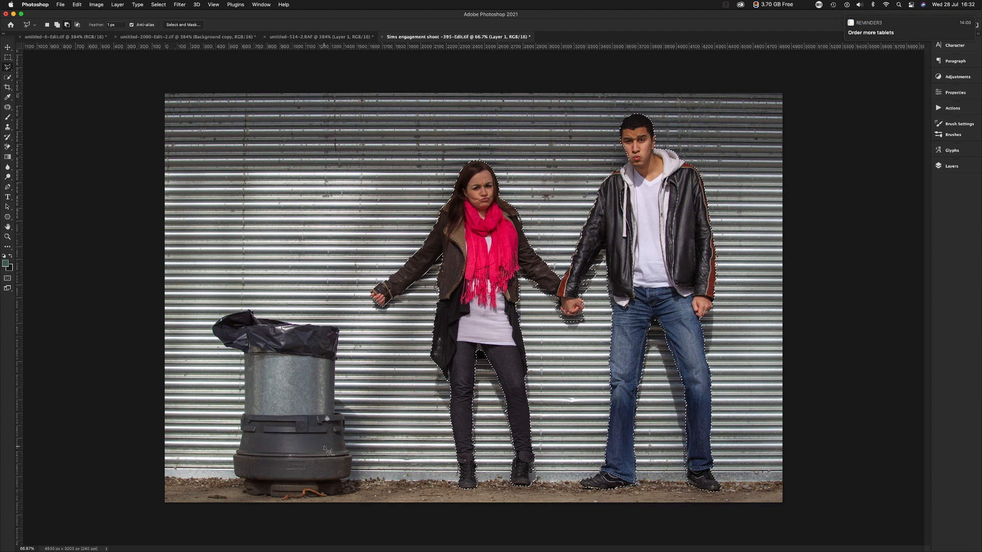
{"action": "mouse_move", "coordinate": [598, 280]}
{"action": "left_mouse_down"}
{"action": "mouse_move", "coordinate": [636, 441]}
{"action": "mouse_move", "coordinate": [666, 387]}
{"action": "left_mouse_up"}
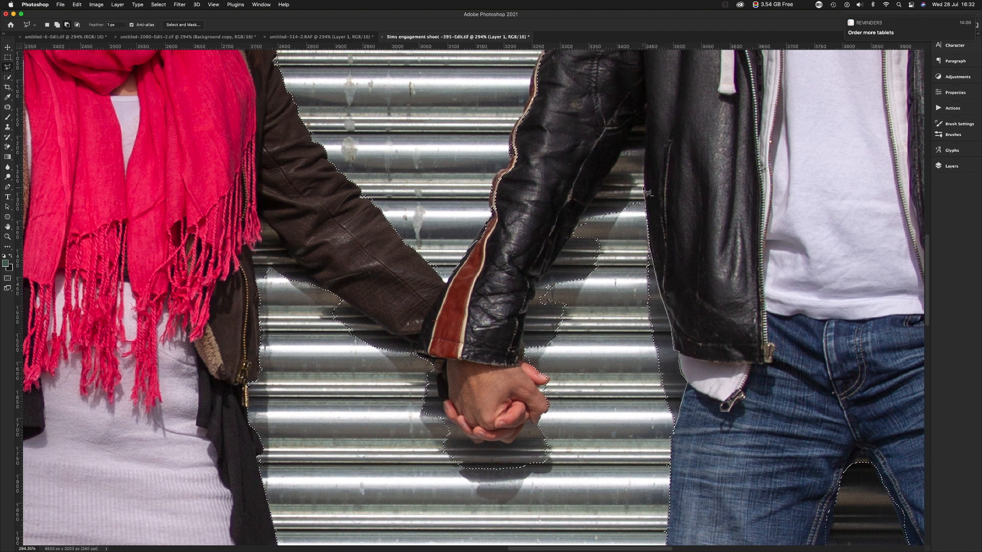
{"action": "left_click", "coordinate": [645, 148]}
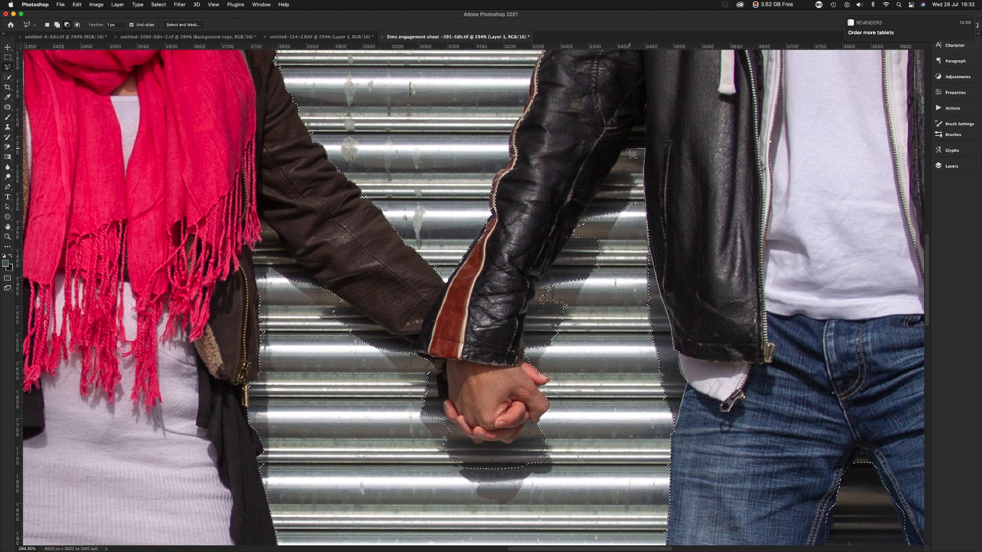
{"action": "left_click", "coordinate": [621, 152]}
{"action": "left_click", "coordinate": [596, 196]}
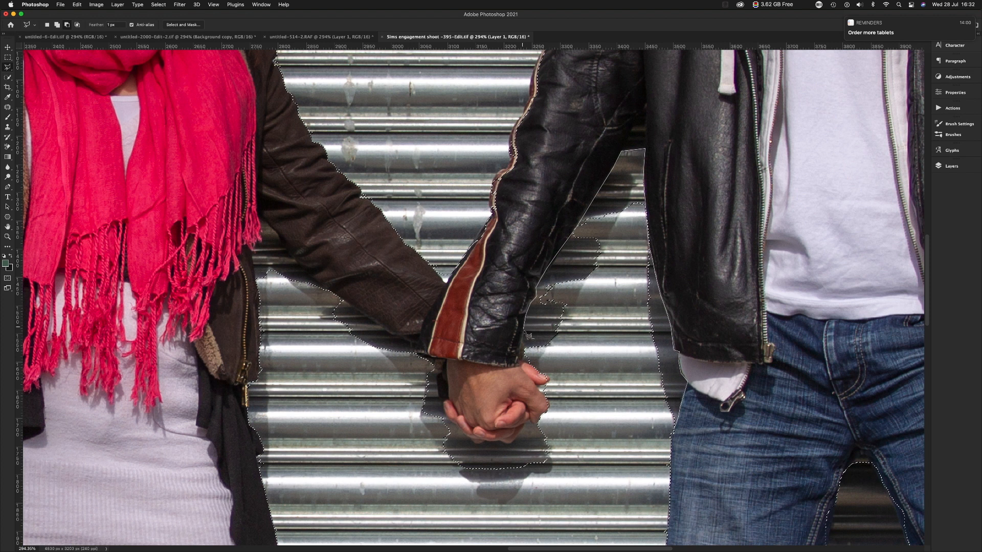
{"action": "left_click", "coordinate": [518, 361]}
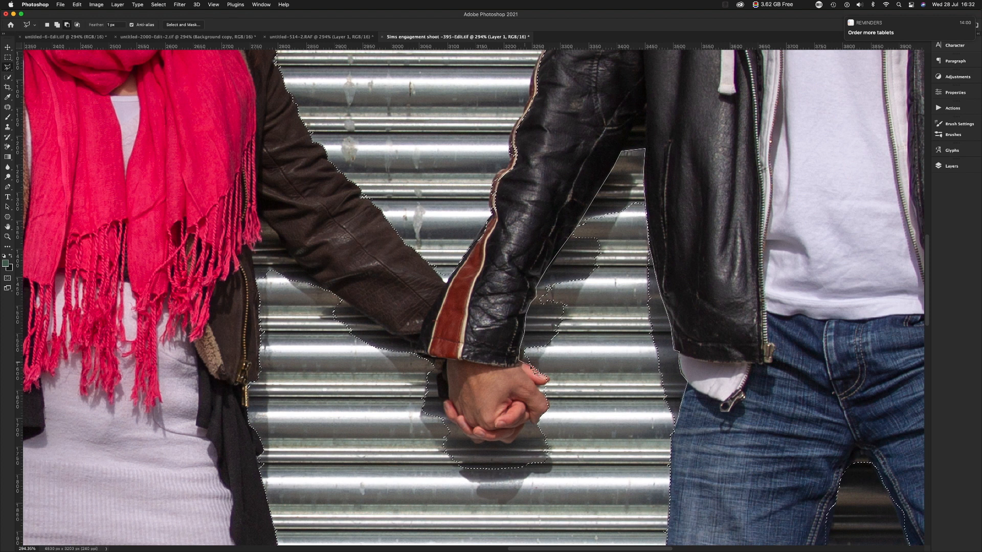
{"action": "left_click", "coordinate": [549, 376]}
{"action": "double_click", "coordinate": [636, 435]}
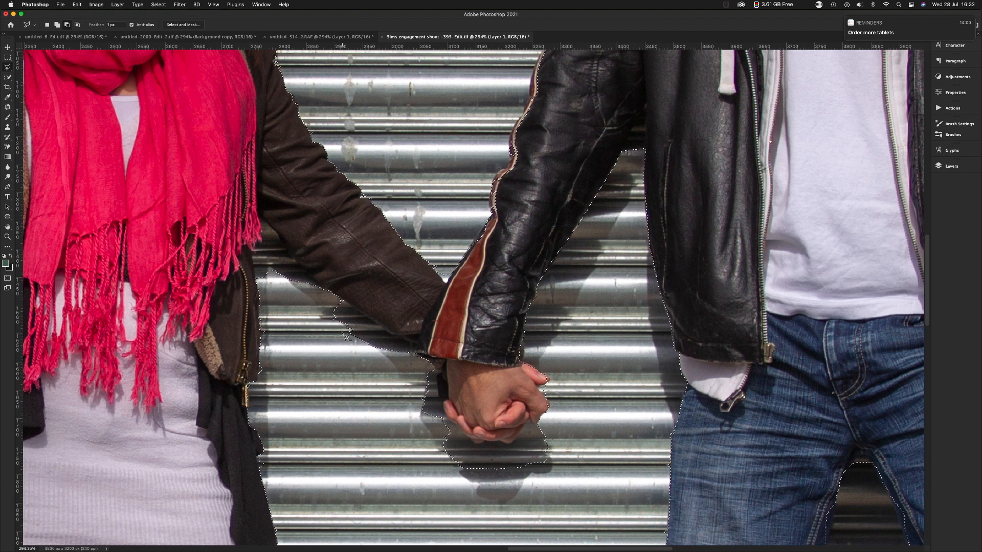
{"action": "key", "text": "super+minus"}
{"action": "key", "text": "super+minus"}
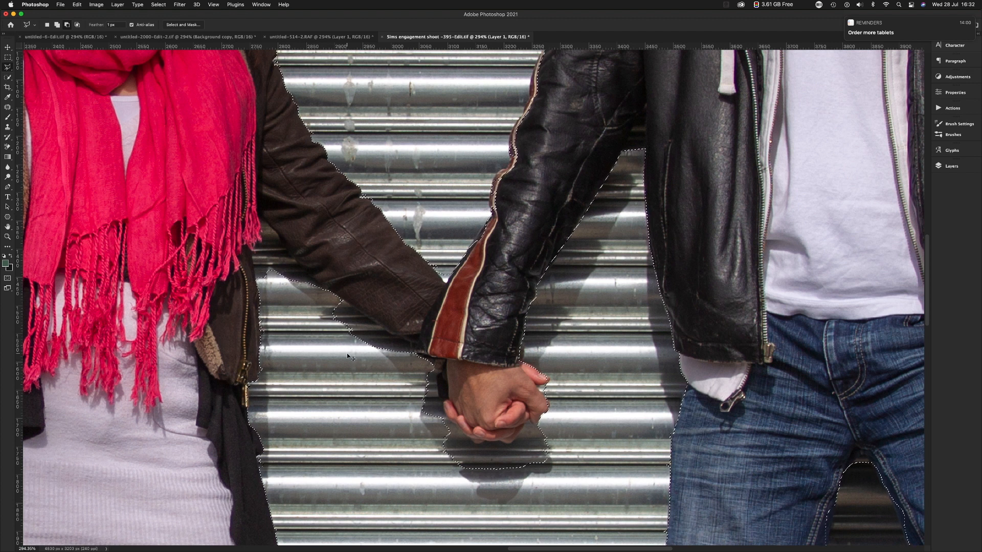
{"action": "key", "text": "super+minus"}
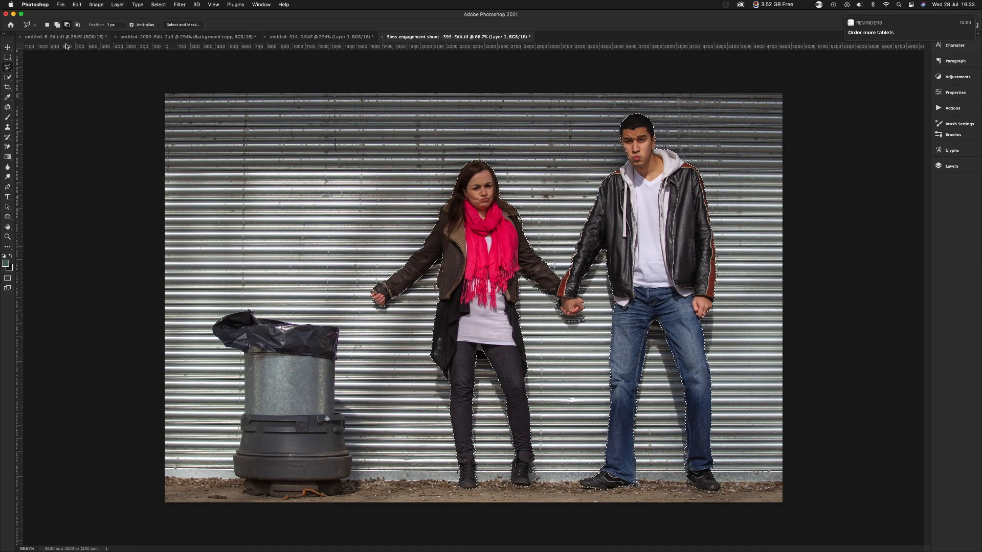
Activate the Magic Wand Tool and, in the clock photo, select the clock automatically with Select Subject.
{"action": "left_click", "coordinate": [8, 67]}
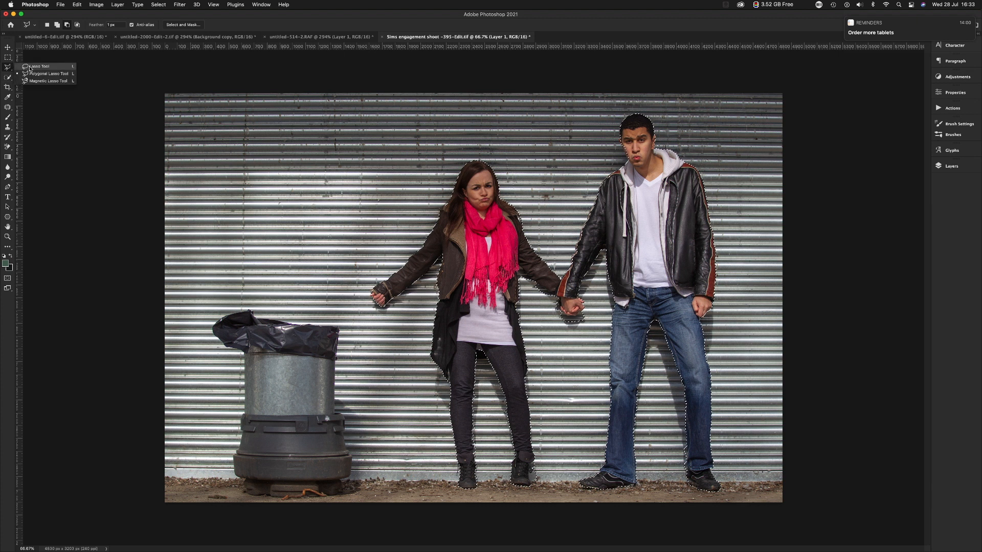
{"action": "left_click", "coordinate": [32, 81]}
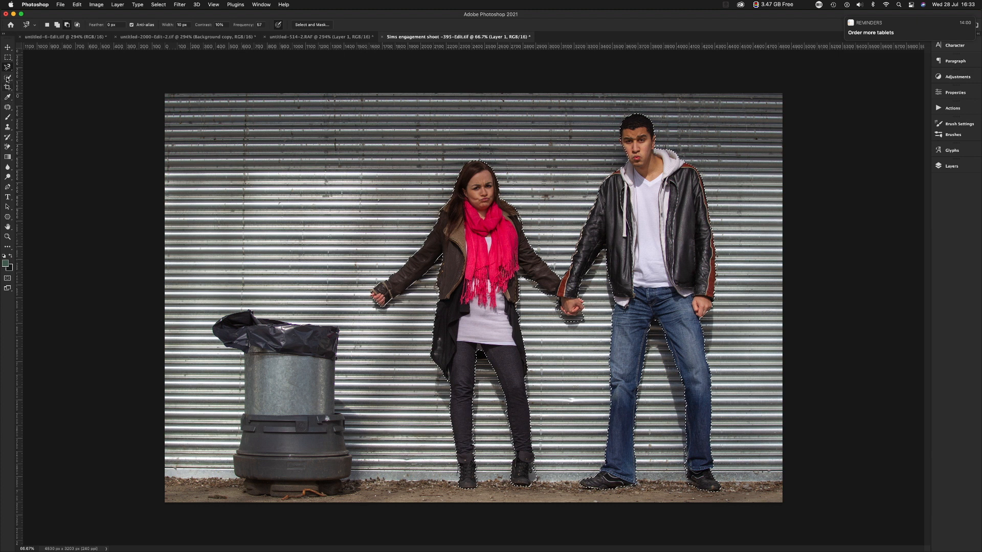
{"action": "left_click", "coordinate": [8, 77]}
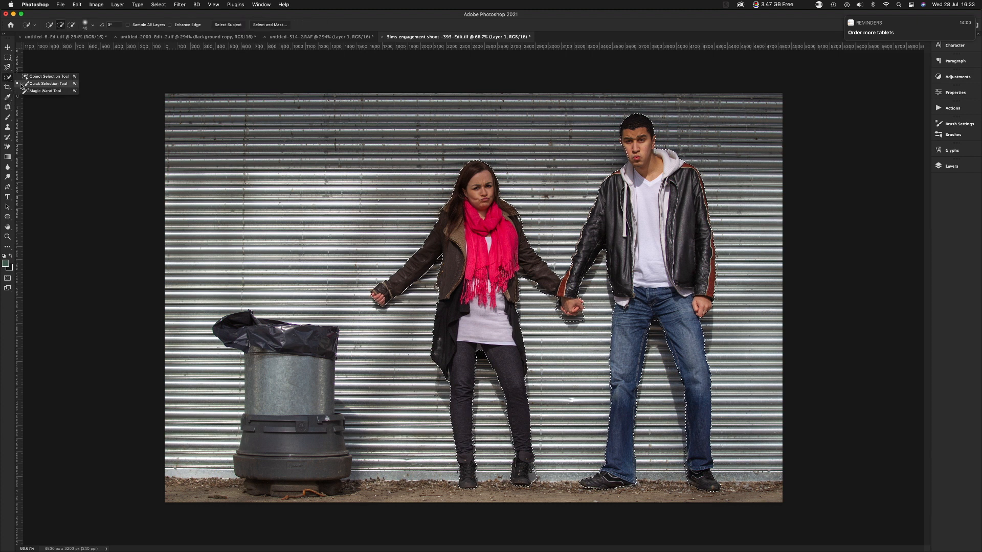
{"action": "left_click", "coordinate": [45, 91]}
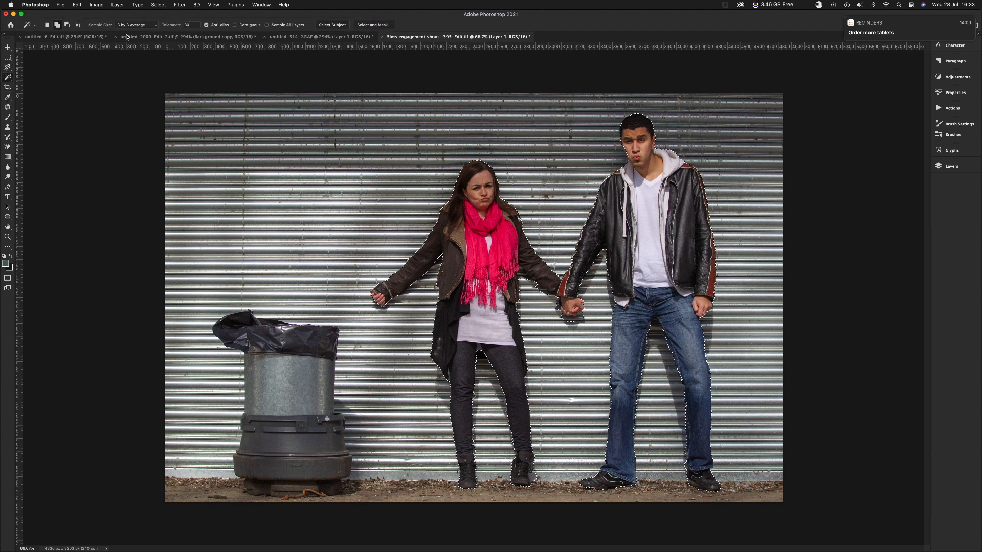
{"action": "left_click", "coordinate": [312, 37]}
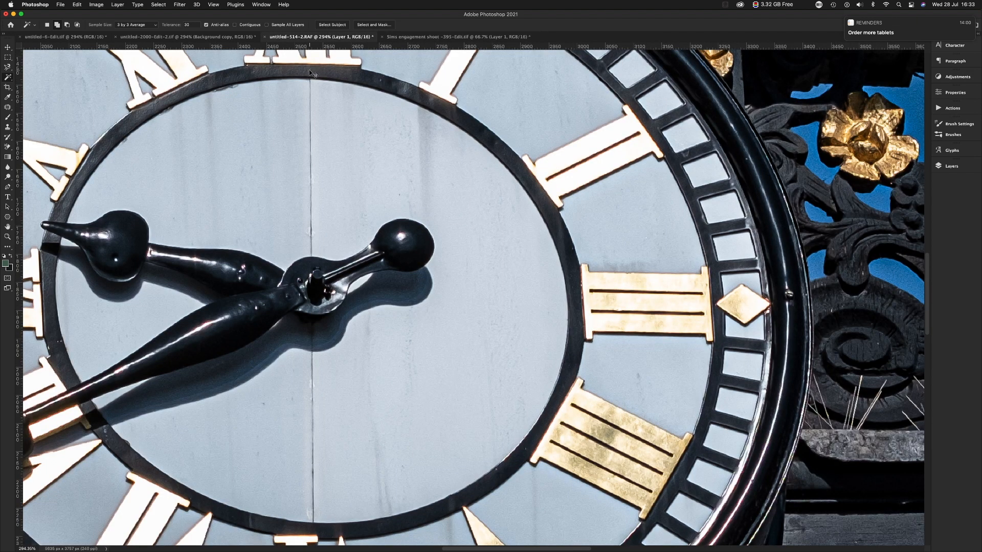
{"action": "key", "text": "super+0"}
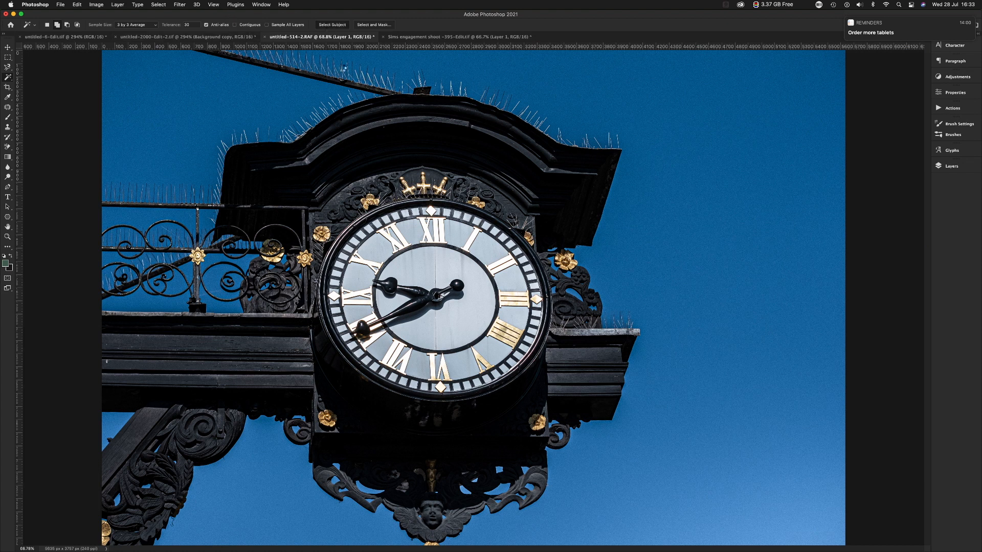
{"action": "left_click", "coordinate": [309, 93]}
Switch to the green church photo and select the building automatically with Select Subject.
{"action": "left_click", "coordinate": [65, 36]}
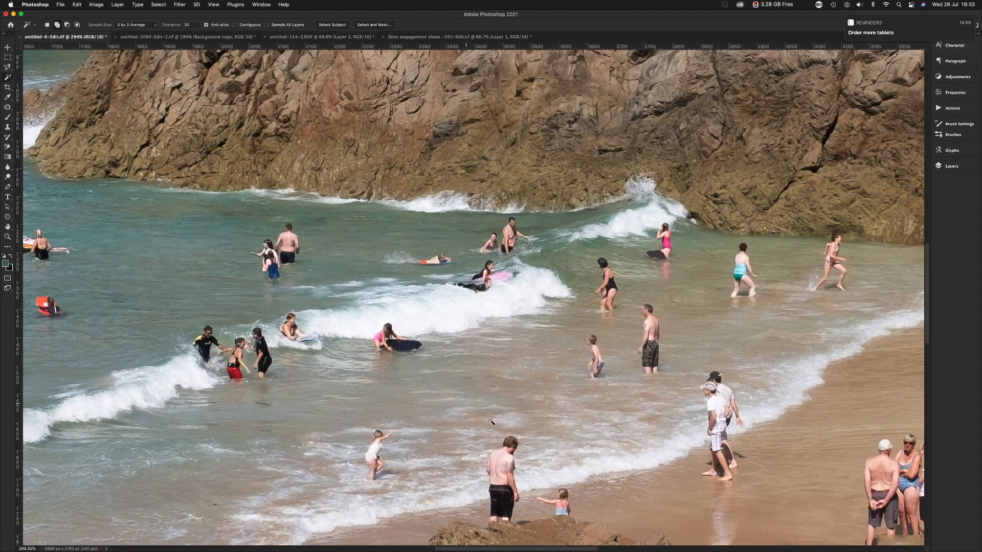
{"action": "left_click", "coordinate": [251, 39]}
{"action": "left_click", "coordinate": [321, 38]}
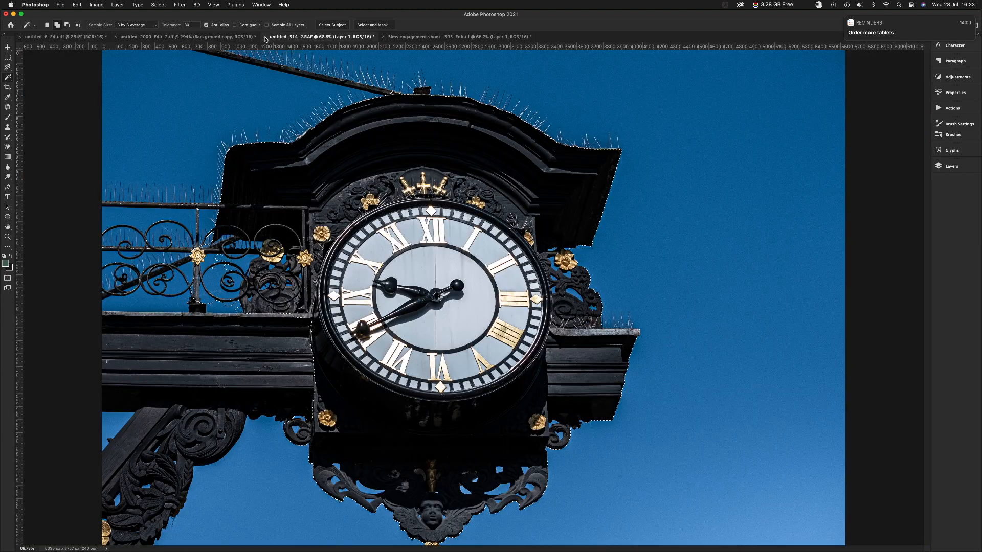
{"action": "left_click", "coordinate": [239, 39]}
{"action": "key", "text": "super+minus"}
{"action": "key", "text": "super+minus"}
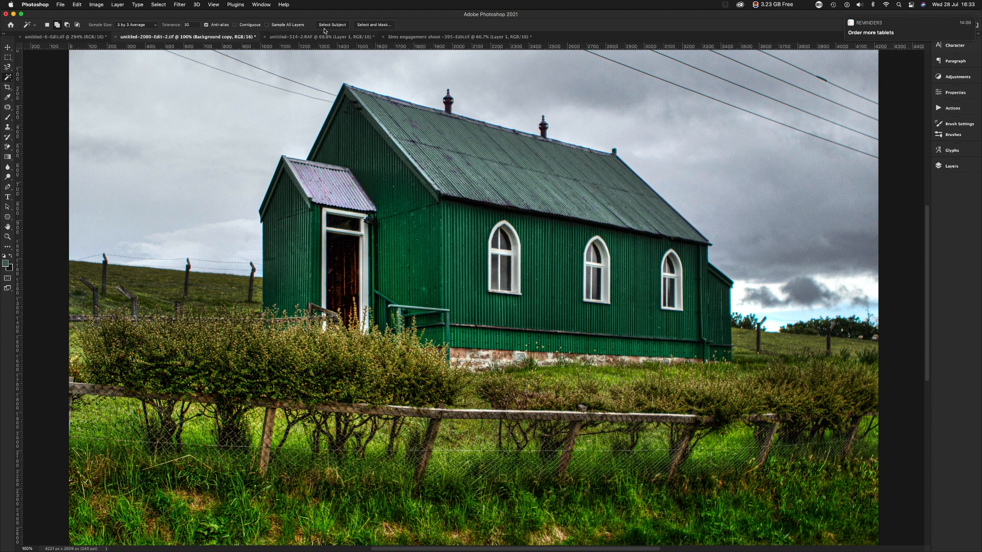
{"action": "left_click", "coordinate": [366, 79]}
Subtract the power lines and the sky between them beside the church roof from the selection with the Polygonal Lasso Tool.
{"action": "left_click_drag", "start_coordinate": [285, 90], "coordinate": [317, 135]}
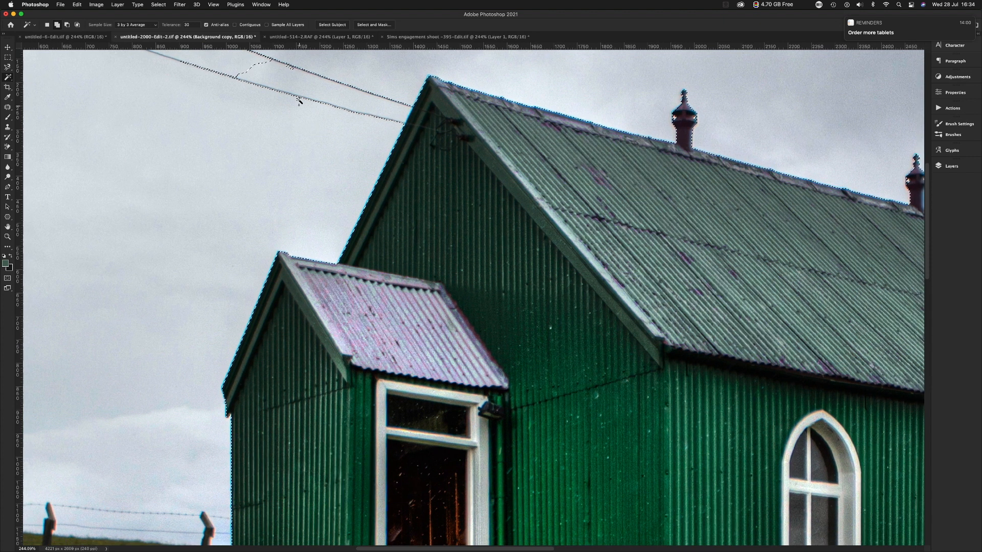
{"action": "left_click_drag", "start_coordinate": [299, 101], "coordinate": [335, 151]}
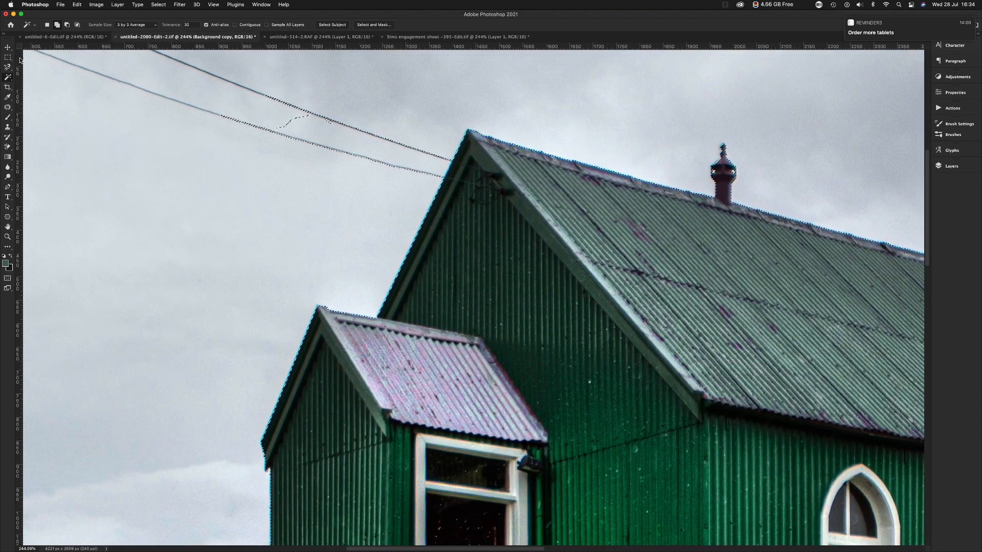
{"action": "left_click_drag", "start_coordinate": [7, 67], "coordinate": [32, 77]}
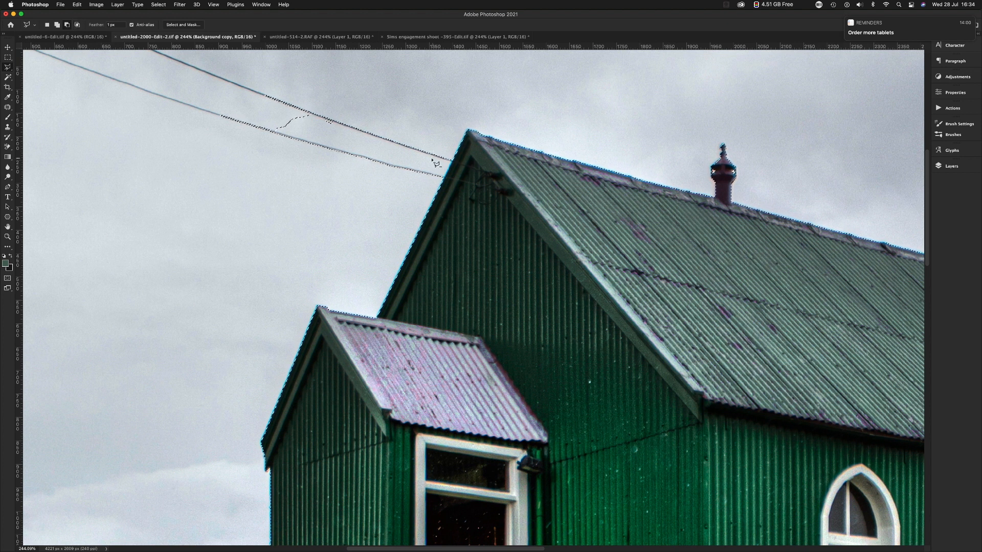
{"action": "left_click", "coordinate": [254, 161]}
{"action": "left_click", "coordinate": [241, 94]}
{"action": "left_click", "coordinate": [314, 83]}
{"action": "left_click", "coordinate": [369, 112]}
{"action": "left_click", "coordinate": [416, 139]}
{"action": "left_click", "coordinate": [449, 154]}
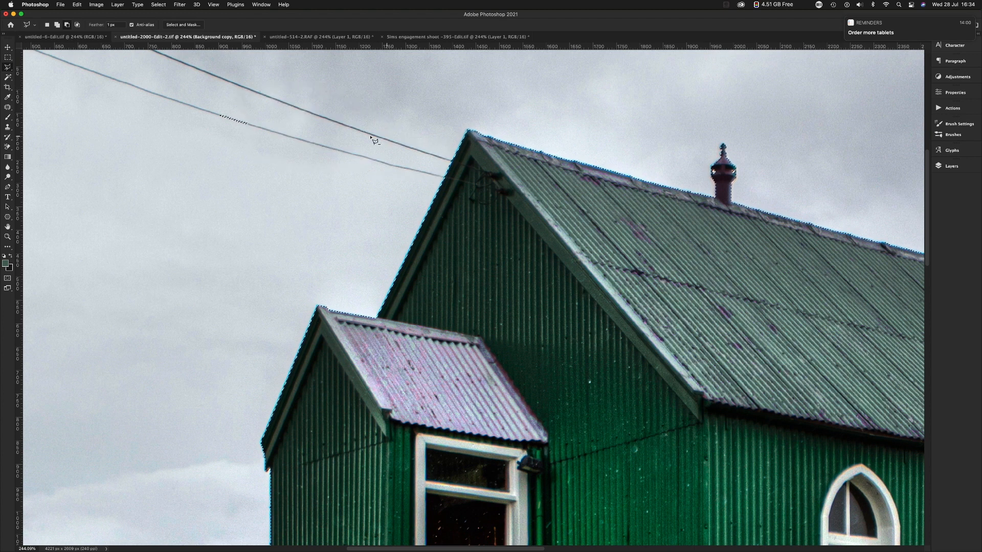
{"action": "left_click_drag", "start_coordinate": [355, 385], "coordinate": [331, 74]}
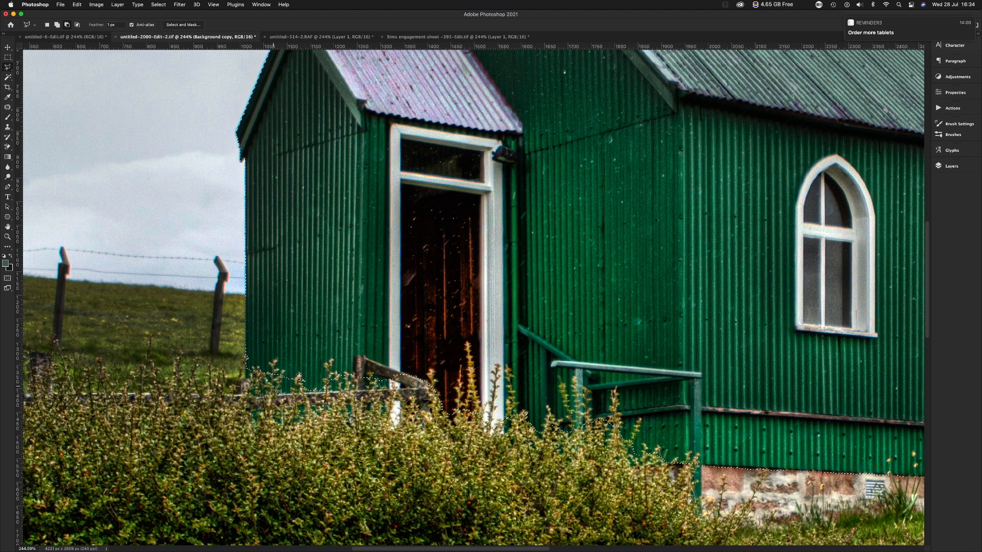
Recolour the selected church blue by shifting the hue of the Cyans in Hue/Saturation, and deselect it.
{"action": "key", "text": "super+minus"}
{"action": "key", "text": "super+minus"}
{"action": "key", "text": "super+minus"}
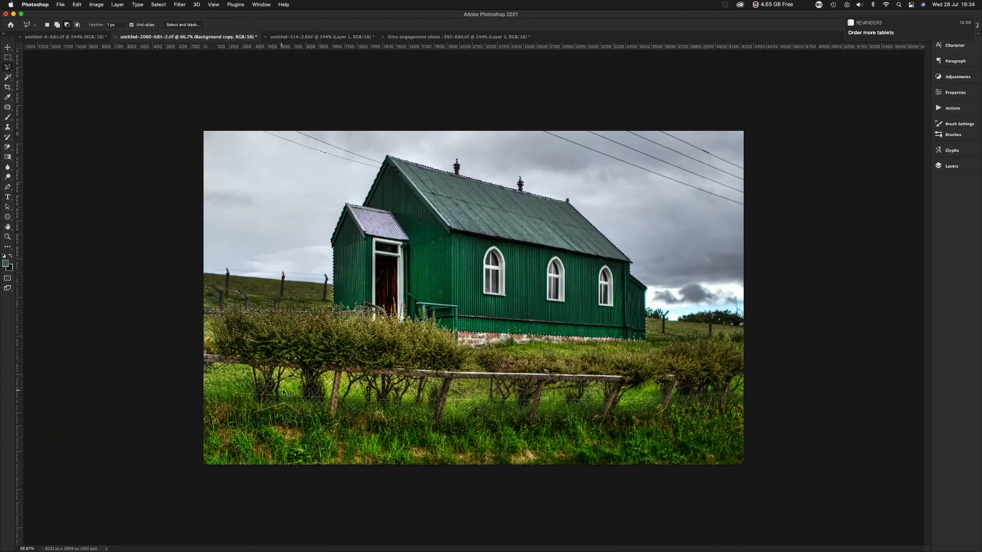
{"action": "key", "text": "super+plus"}
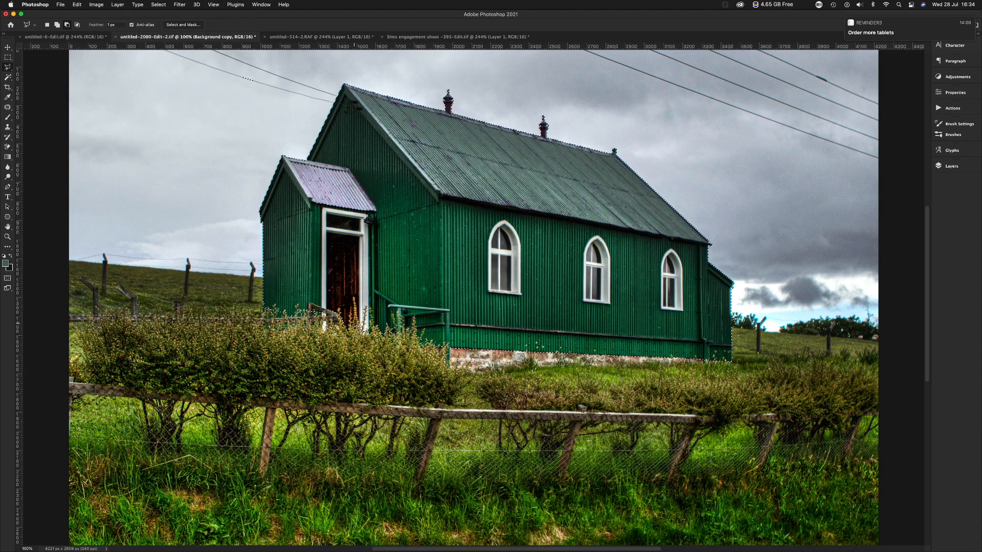
{"action": "key", "text": "super+u"}
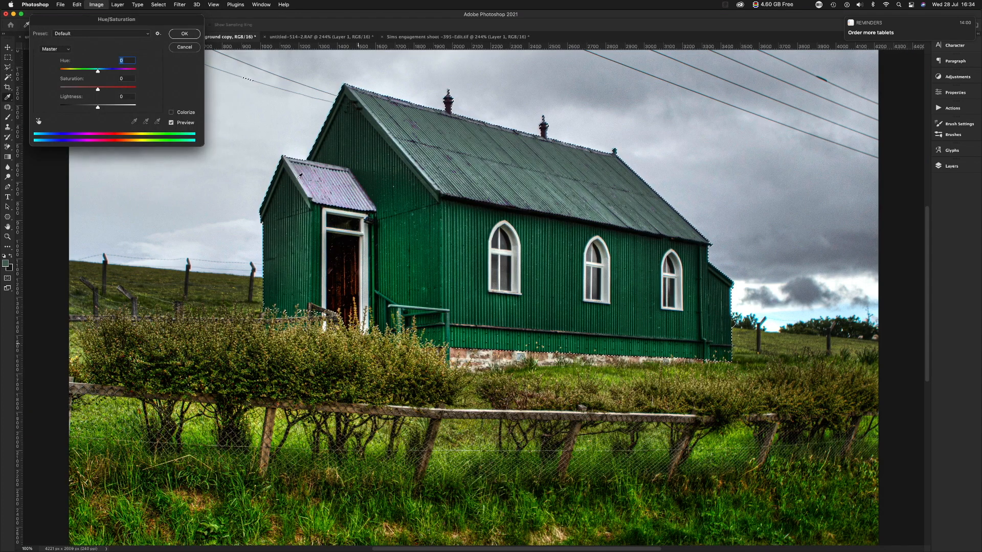
{"action": "left_click", "coordinate": [39, 121]}
{"action": "left_click", "coordinate": [391, 205]}
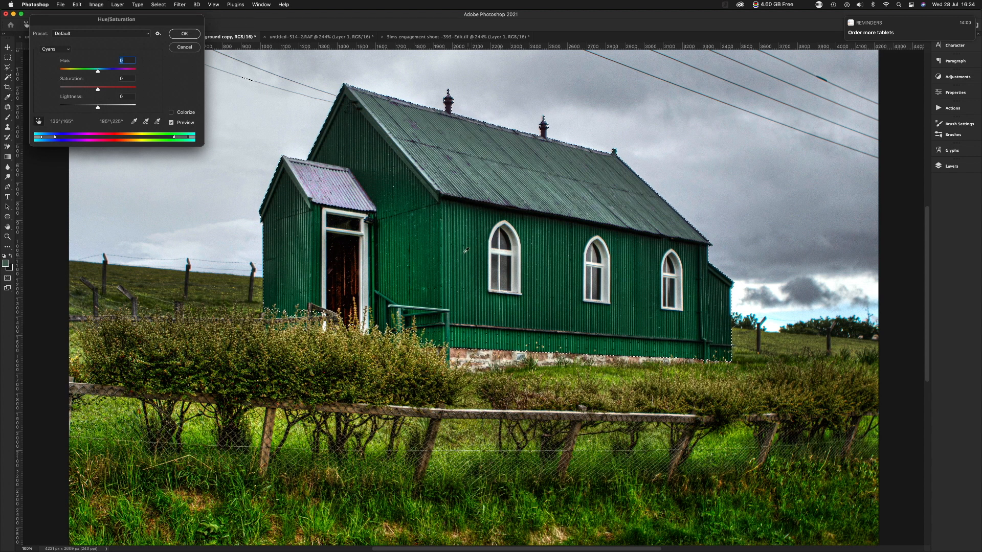
{"action": "left_click_drag", "start_coordinate": [97, 70], "coordinate": [117, 70]}
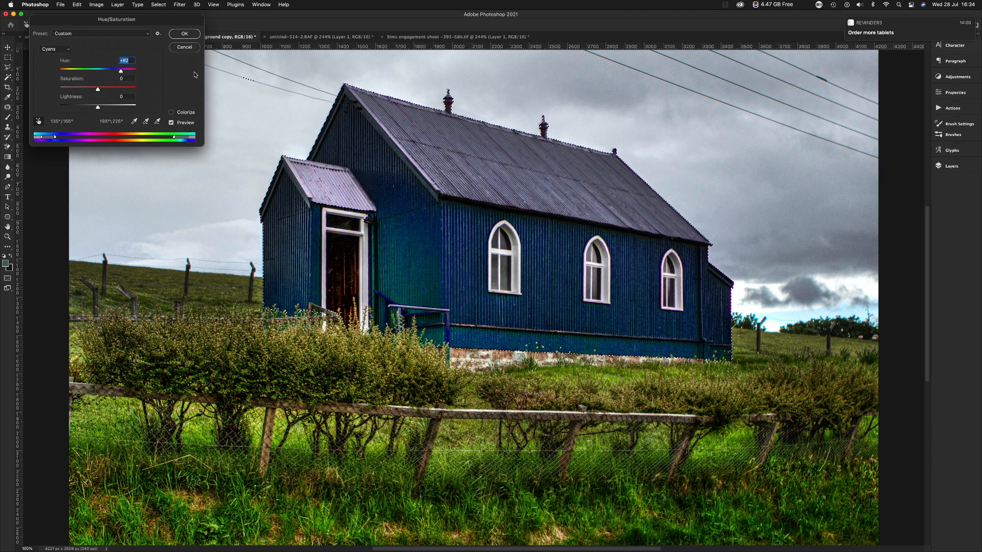
{"action": "left_click", "coordinate": [184, 34]}
{"action": "key", "text": "super+d"}
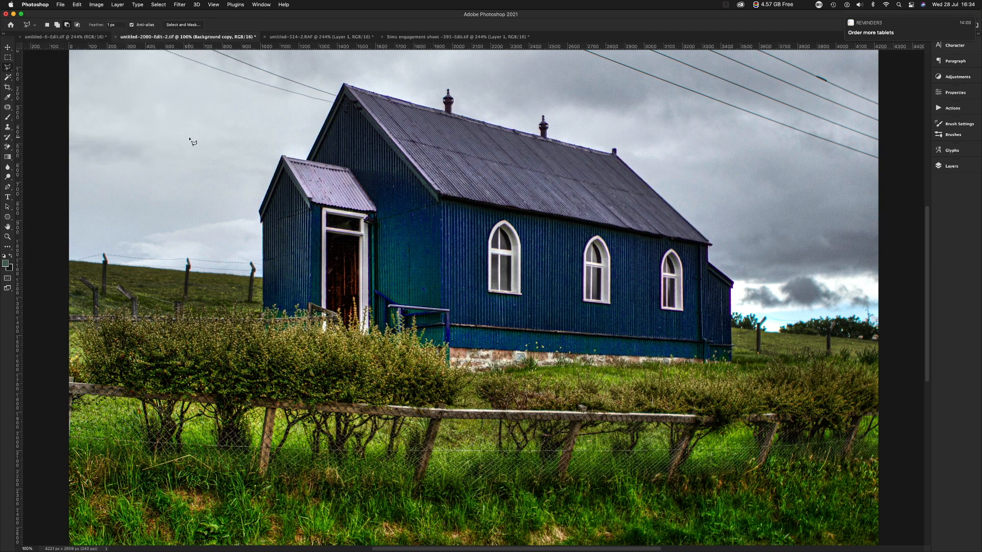